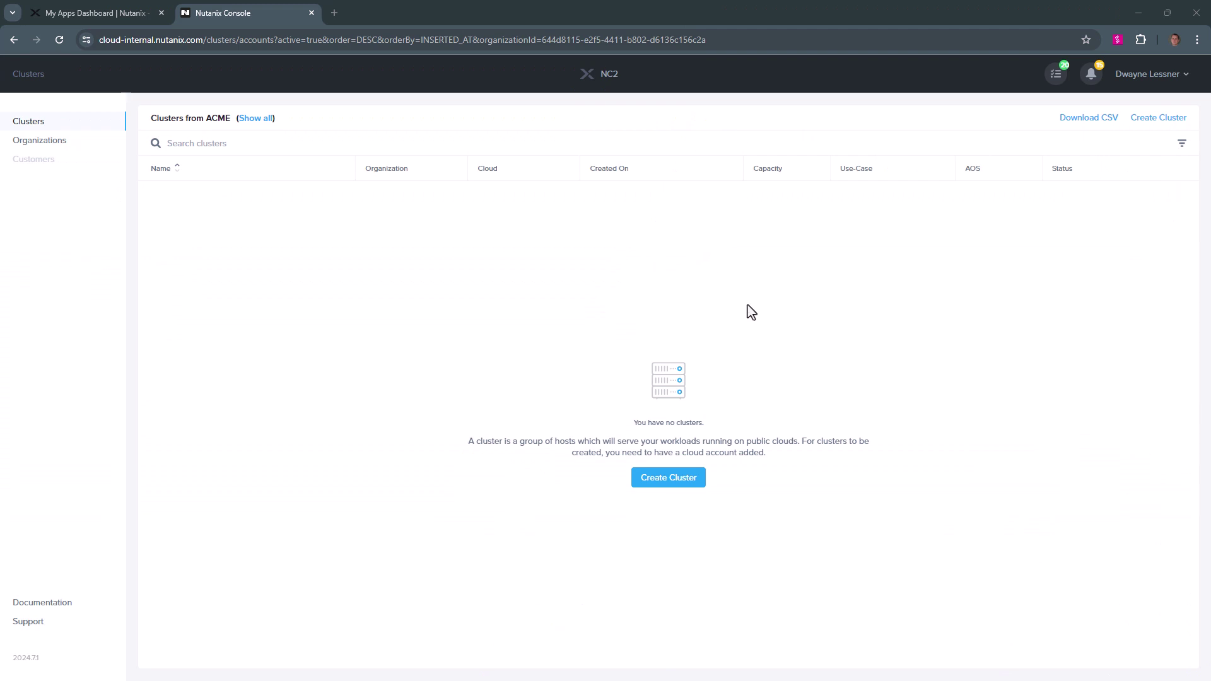
- Start a new General Purpose cluster and rename it ACME-FVN
left_click(664, 482)
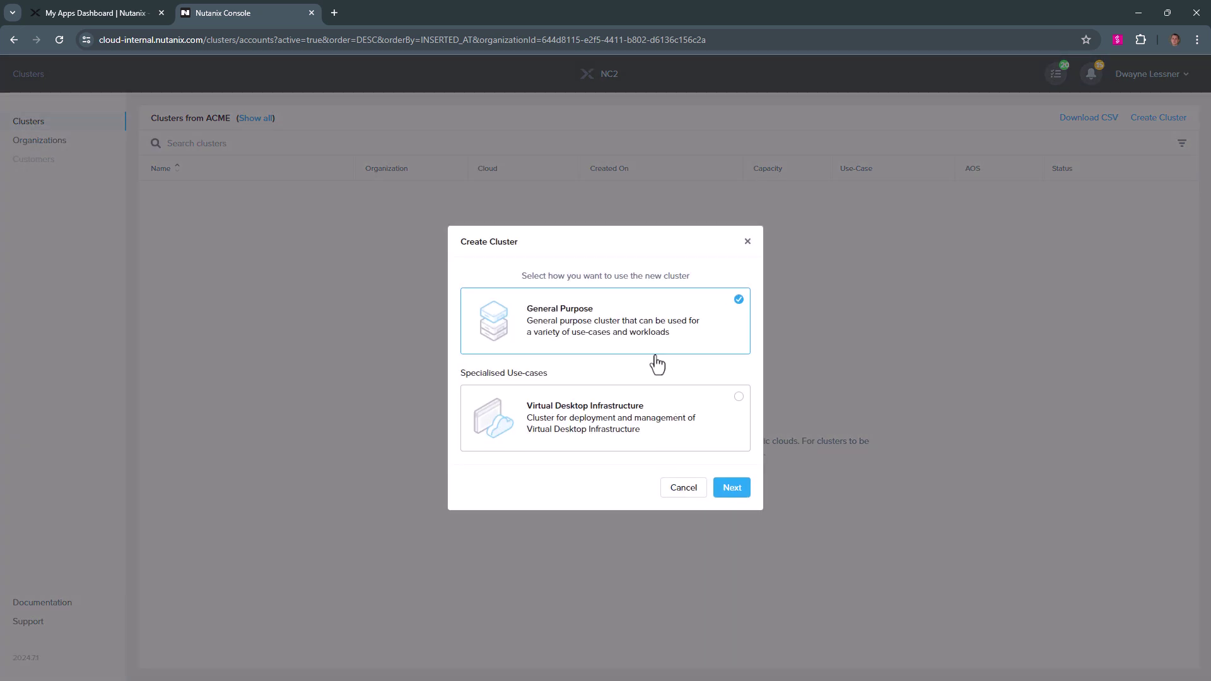
left_click(728, 489)
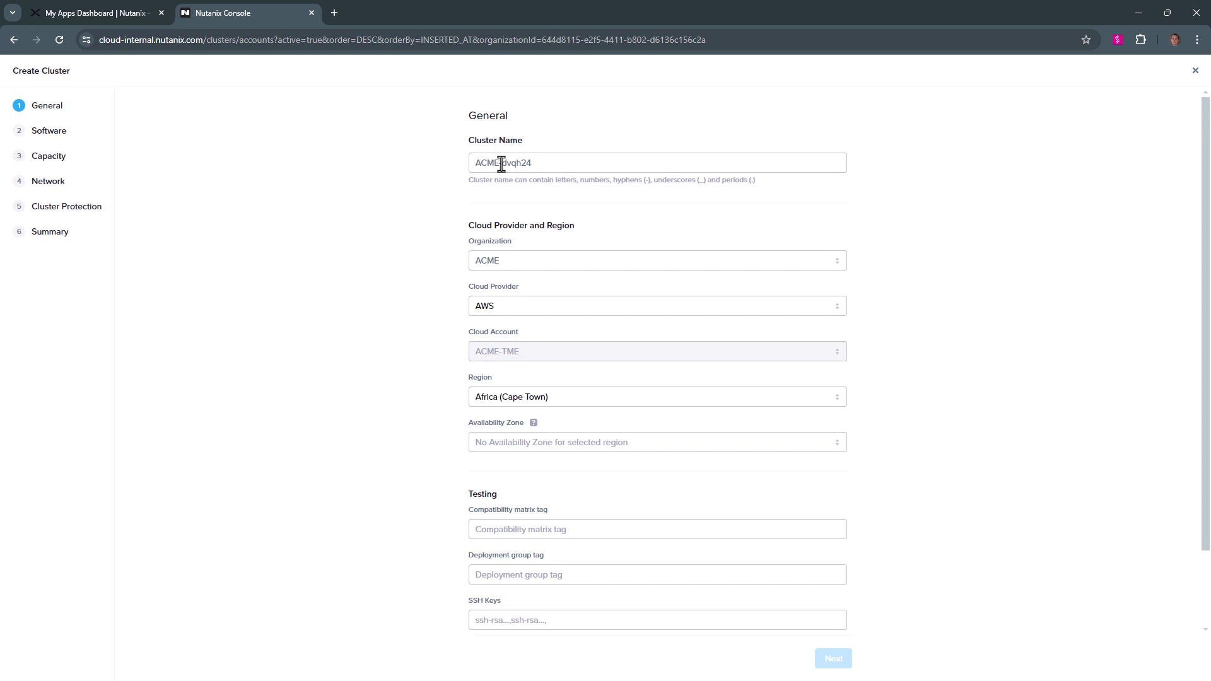
left_click_drag(501, 163, 565, 169)
type("FVN")
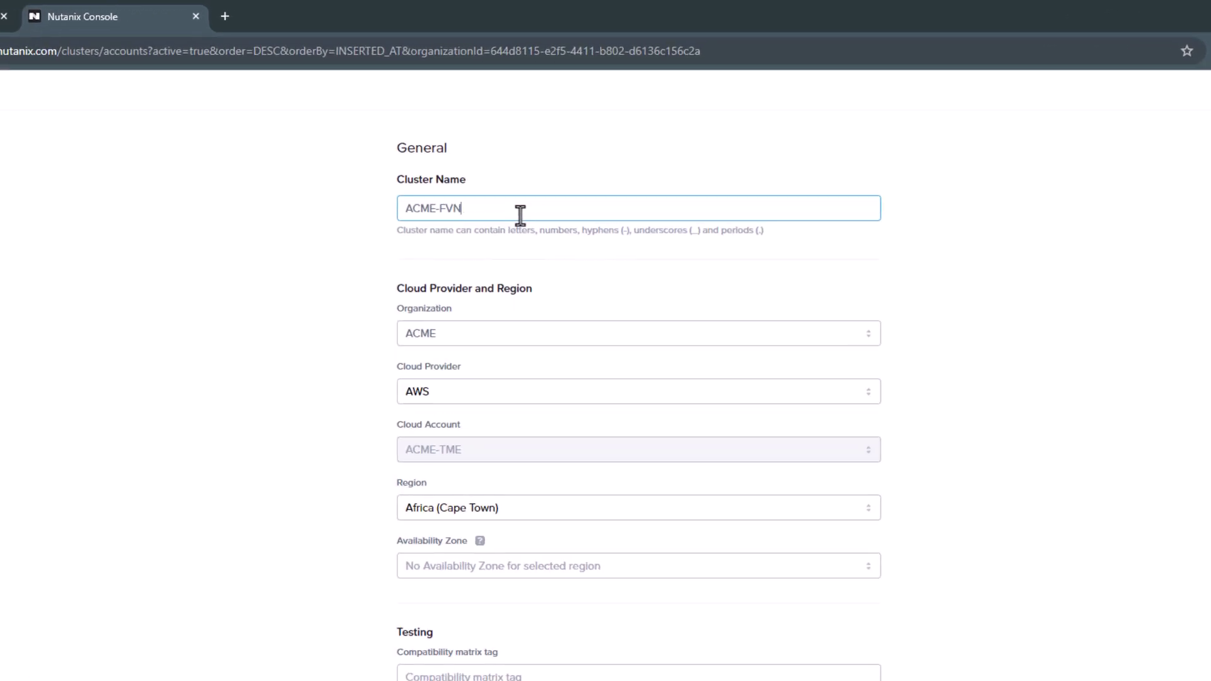
- Set the region to Northern Virginia and the availability zone to us-east-1b
left_click(437, 511)
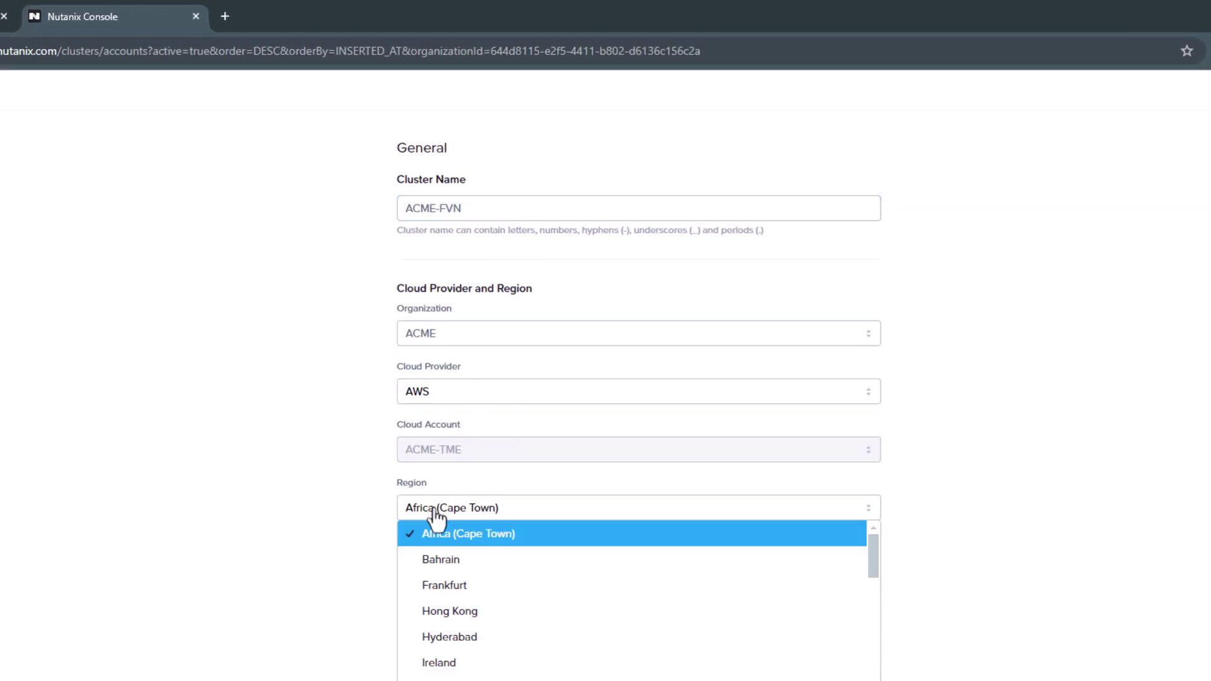
scroll(555, 662, "down", 3)
left_click(555, 662)
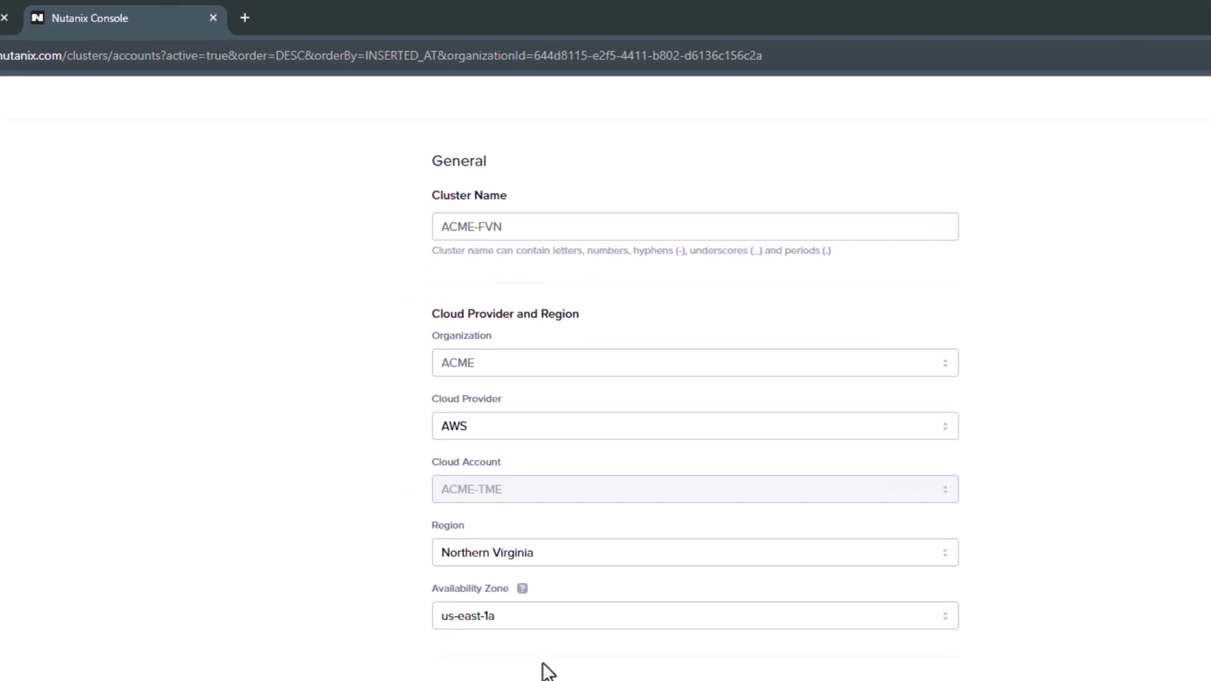
left_click(518, 619)
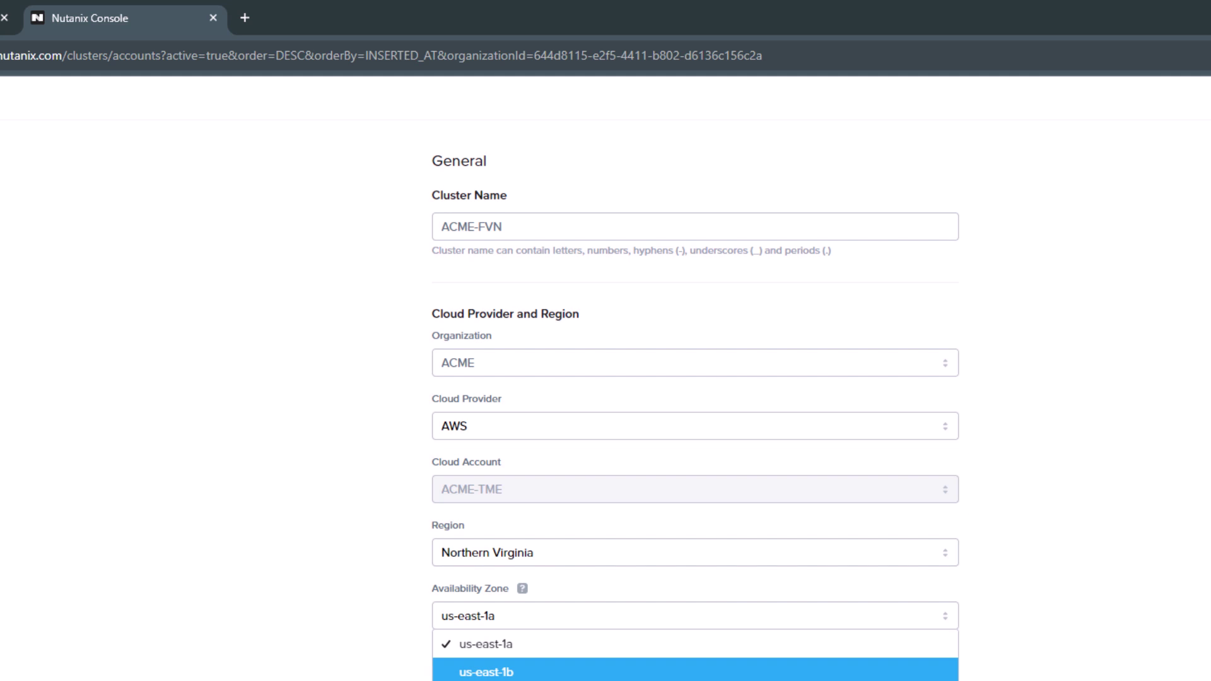
left_click(509, 674)
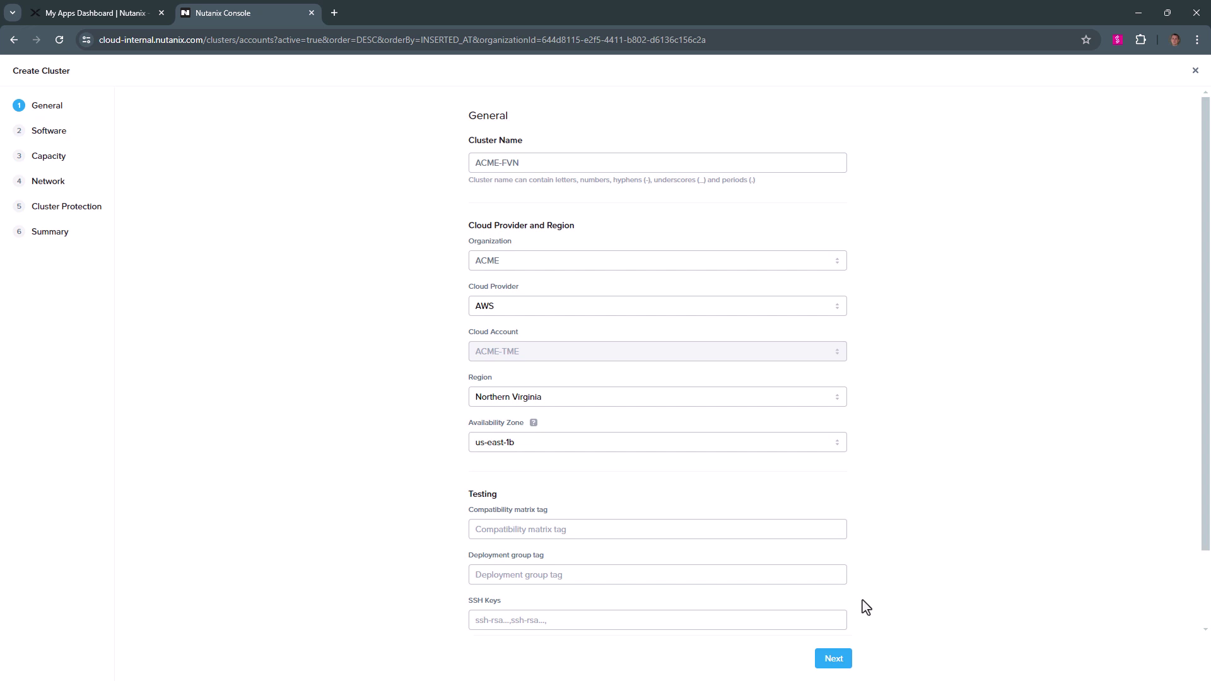
- Accept the NCI, AOS 6.8.0.5, Pro licensing and keep three z1d.metal hosts at RF 2
left_click(833, 659)
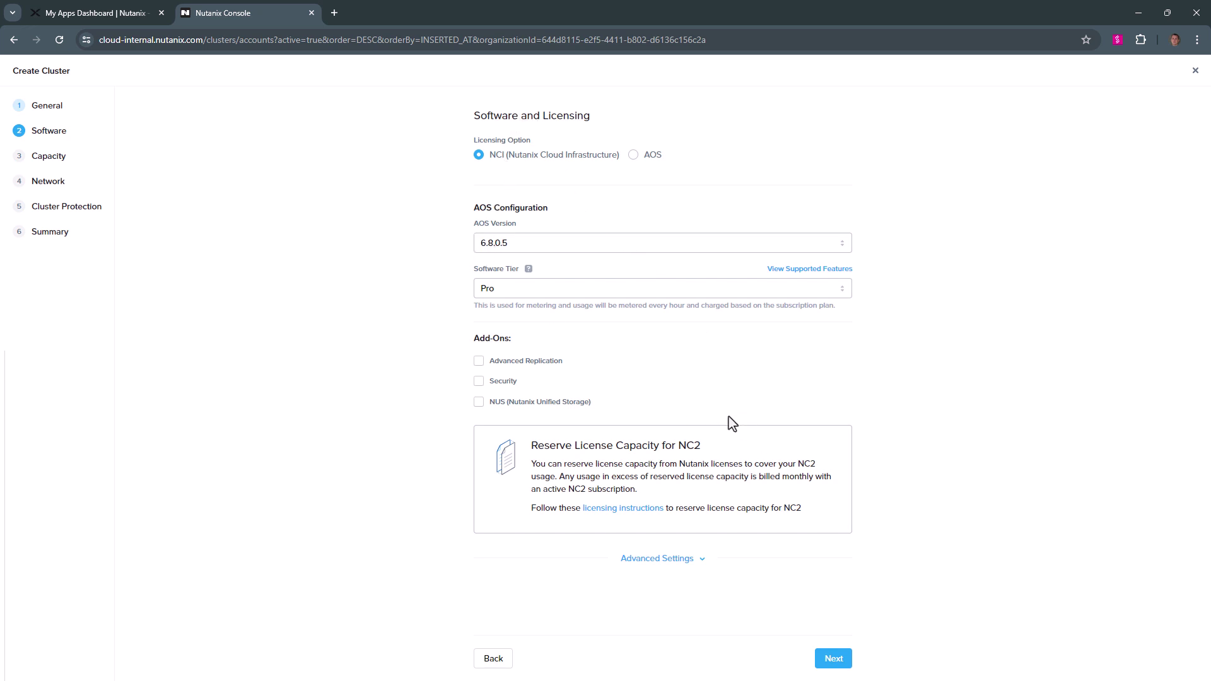
left_click(834, 659)
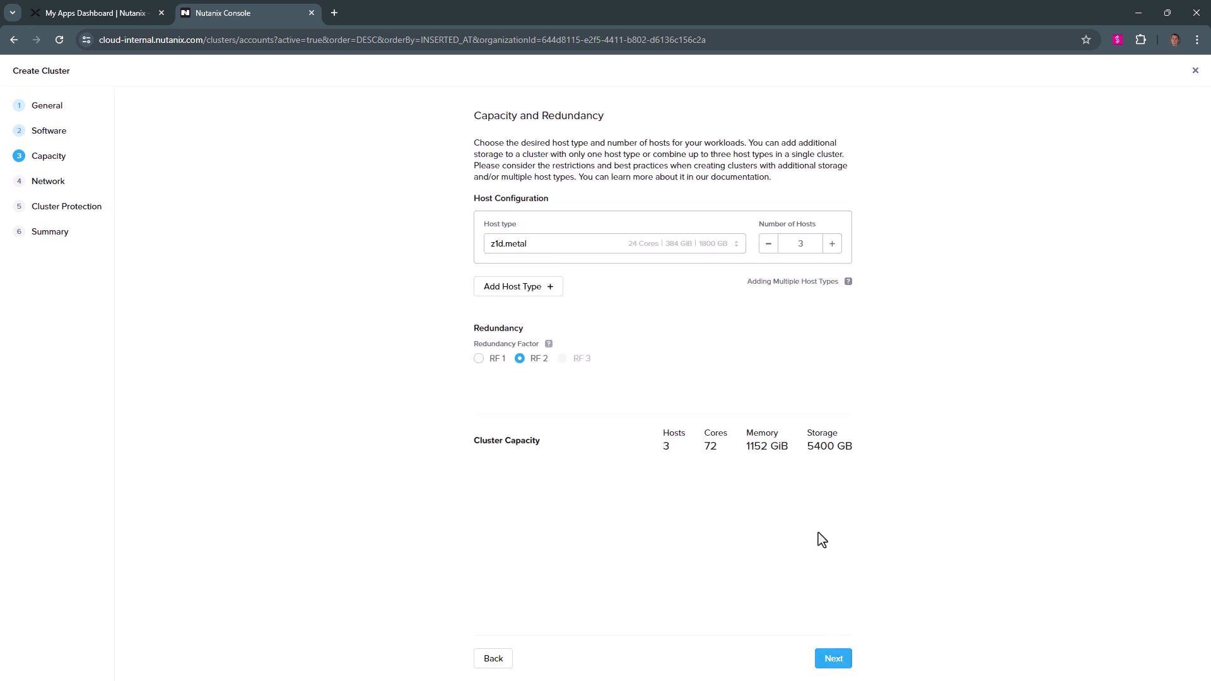
left_click(673, 257)
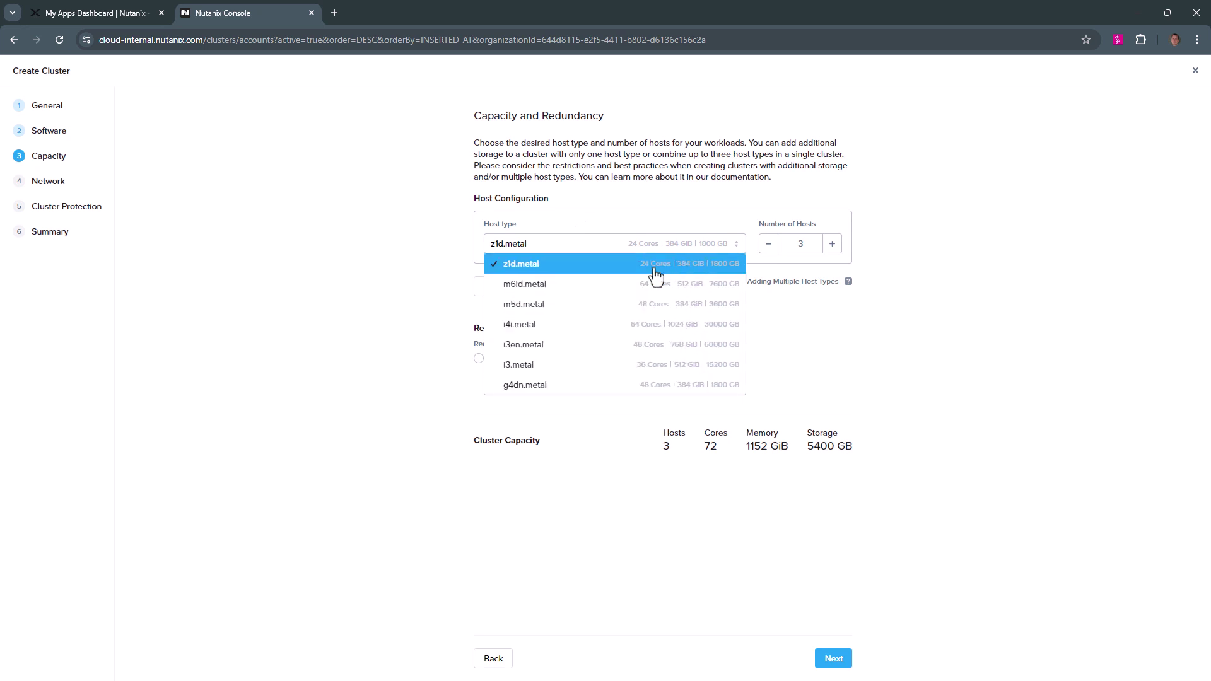
left_click(605, 266)
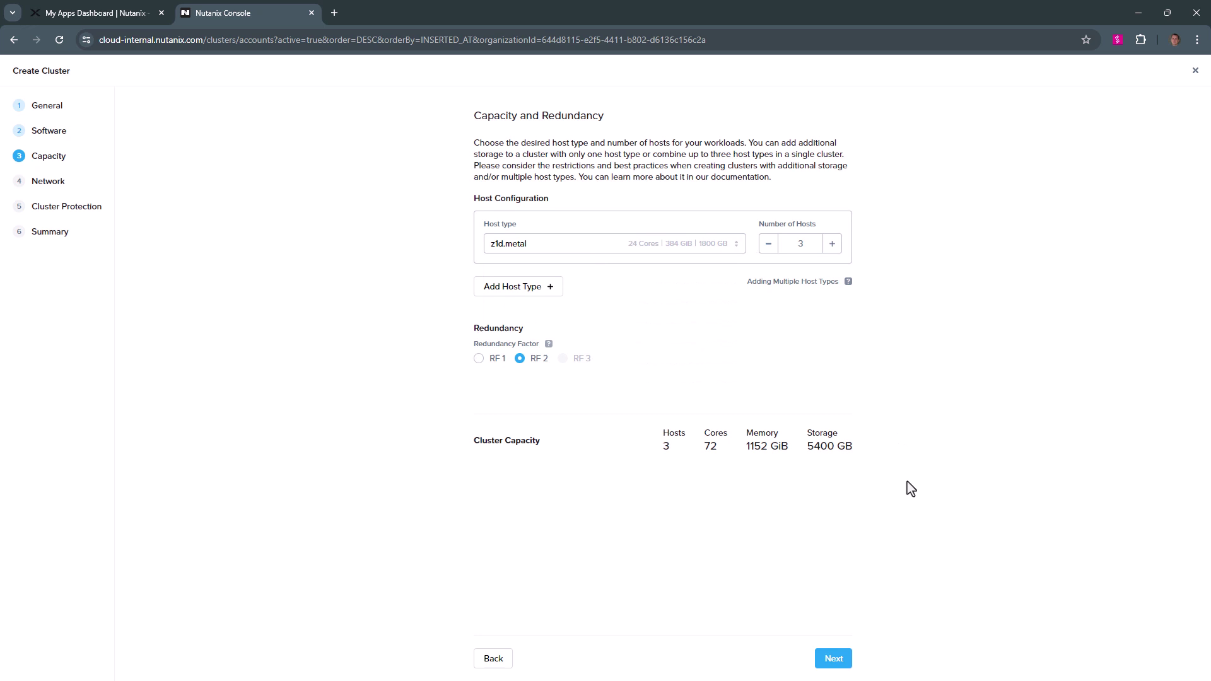
- Deploy into the existing VPC FVN with FVN MGT as the management subnet
left_click(834, 659)
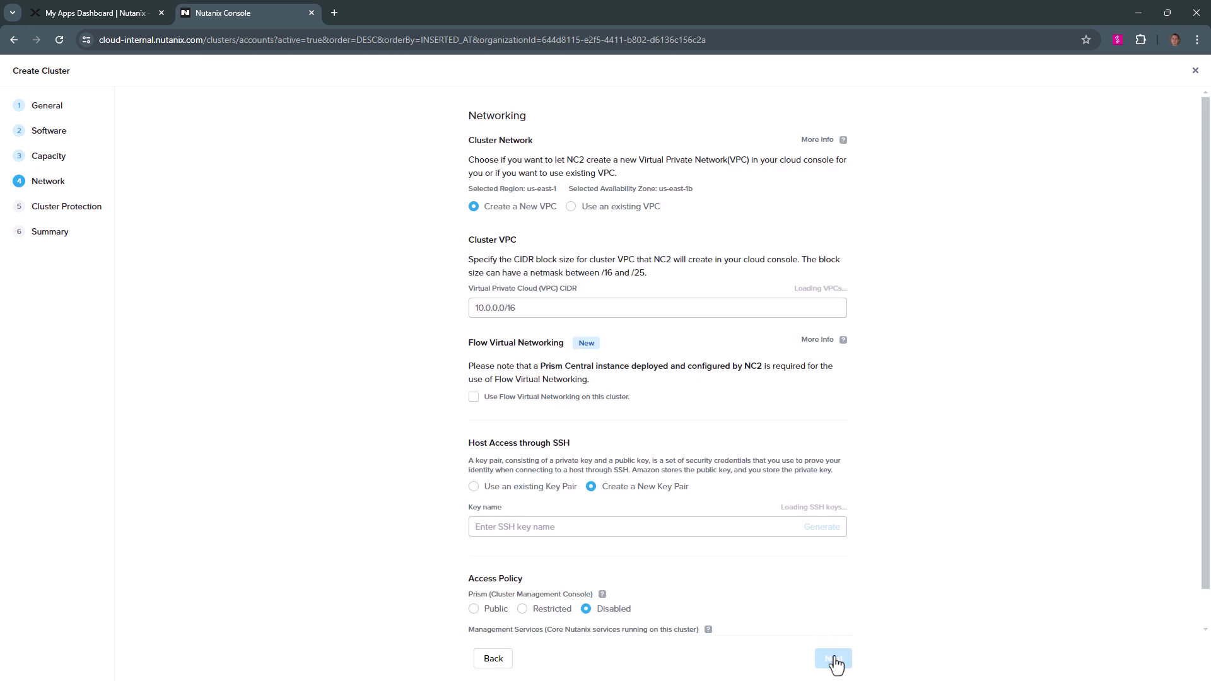
left_click(624, 213)
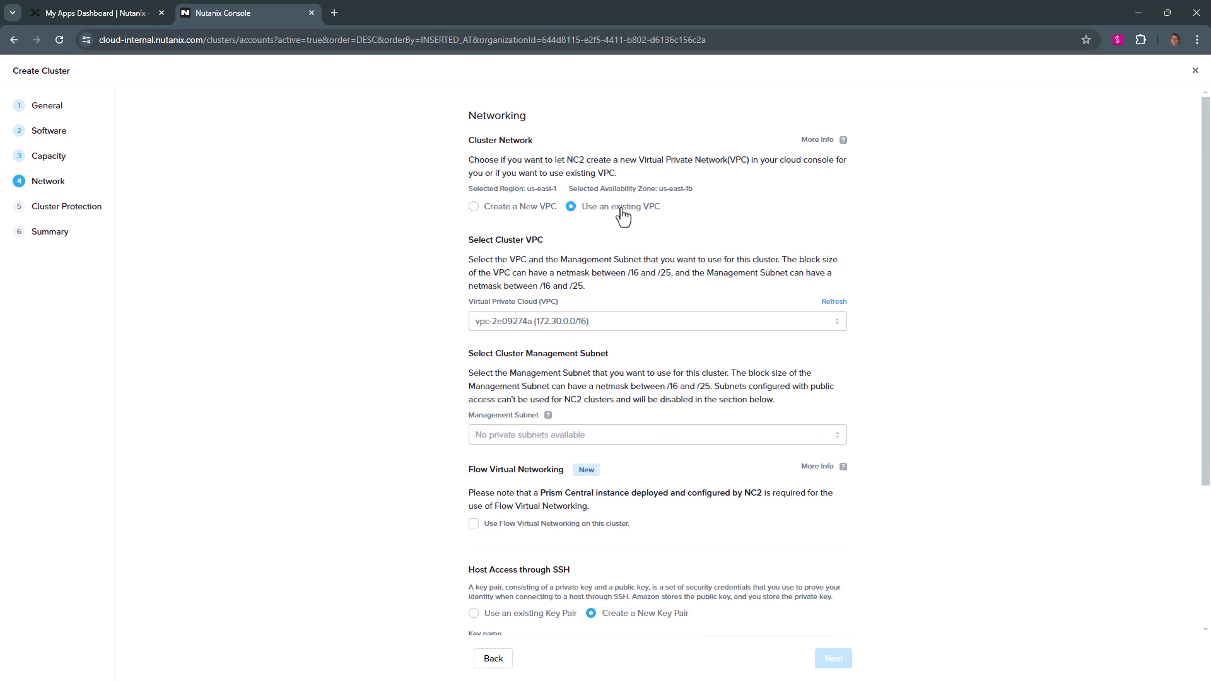
left_click(608, 322)
scroll(836, 372, "down", 1)
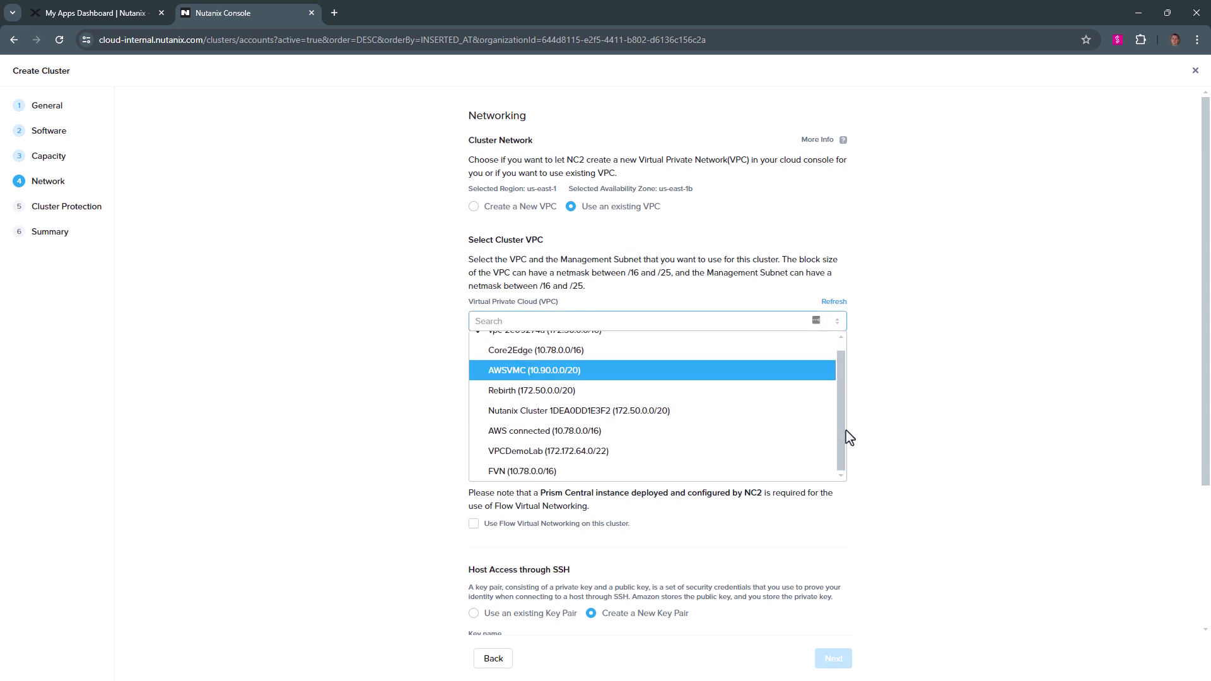
left_click(689, 473)
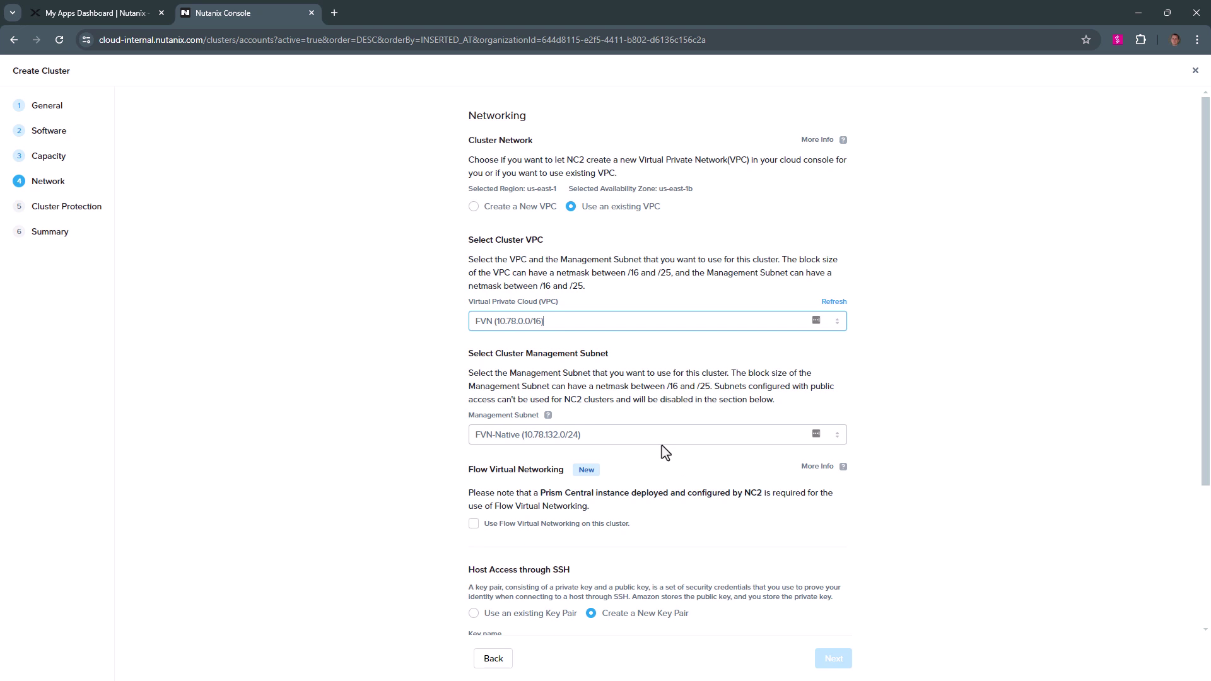
left_click(623, 435)
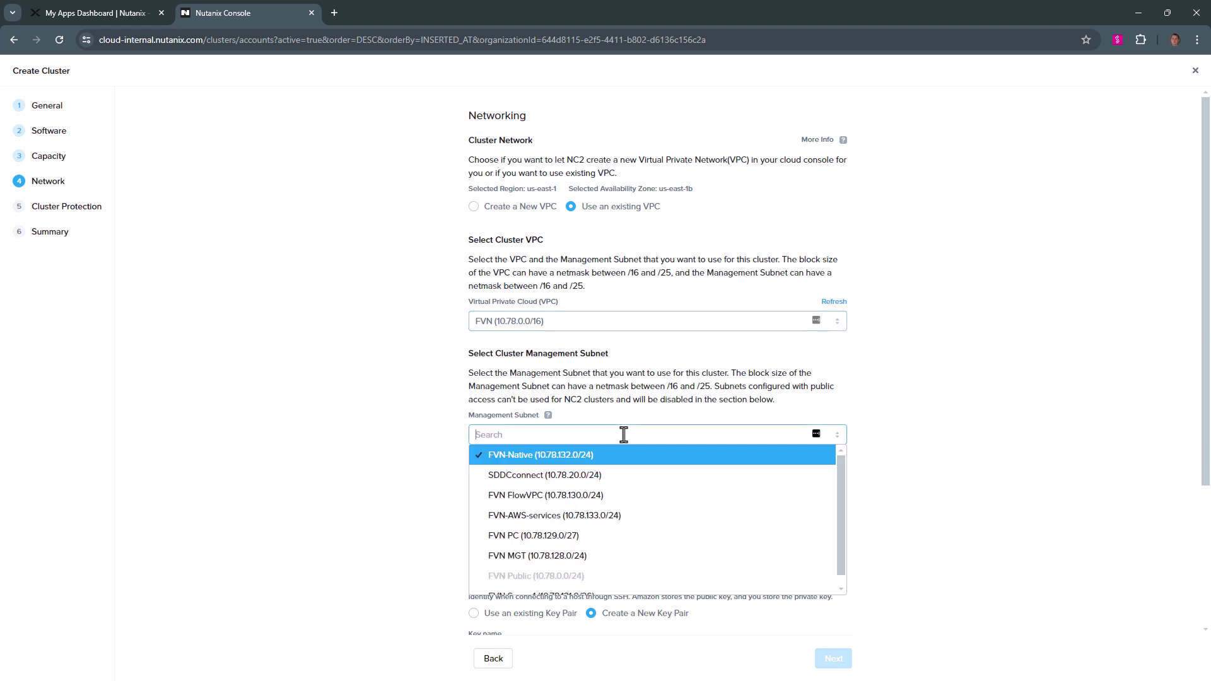
left_click(626, 559)
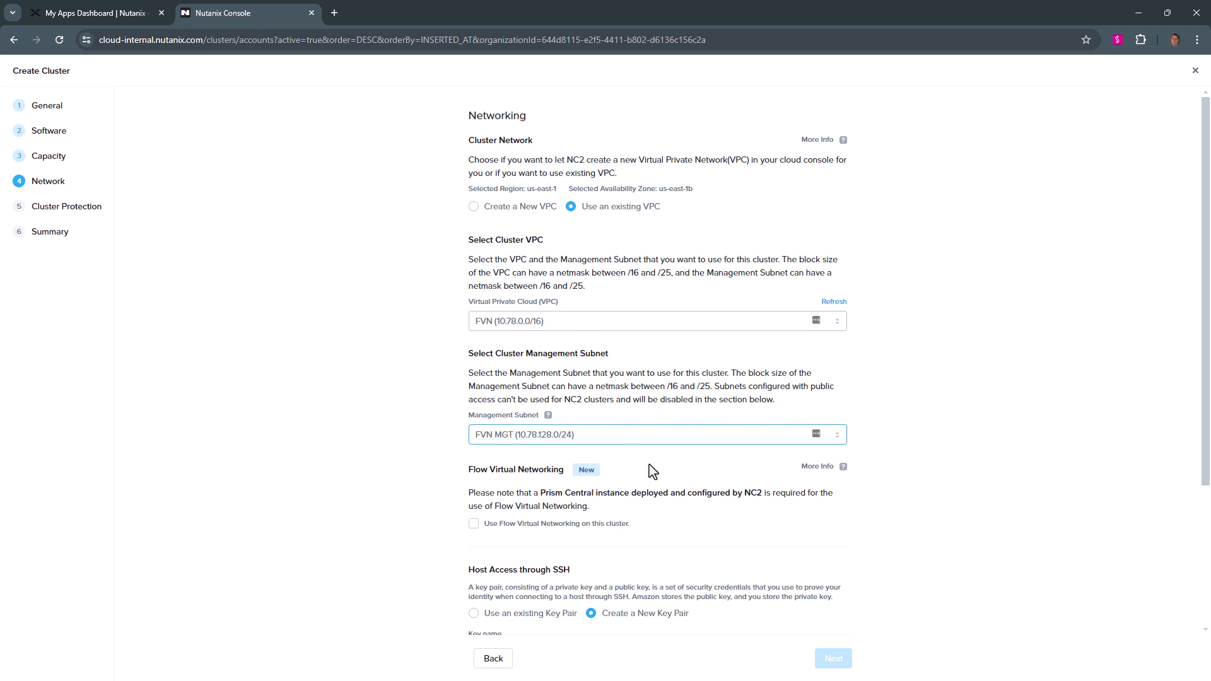
- Enable Flow Virtual Networking and switch to using an existing SSH key pair
left_click(474, 524)
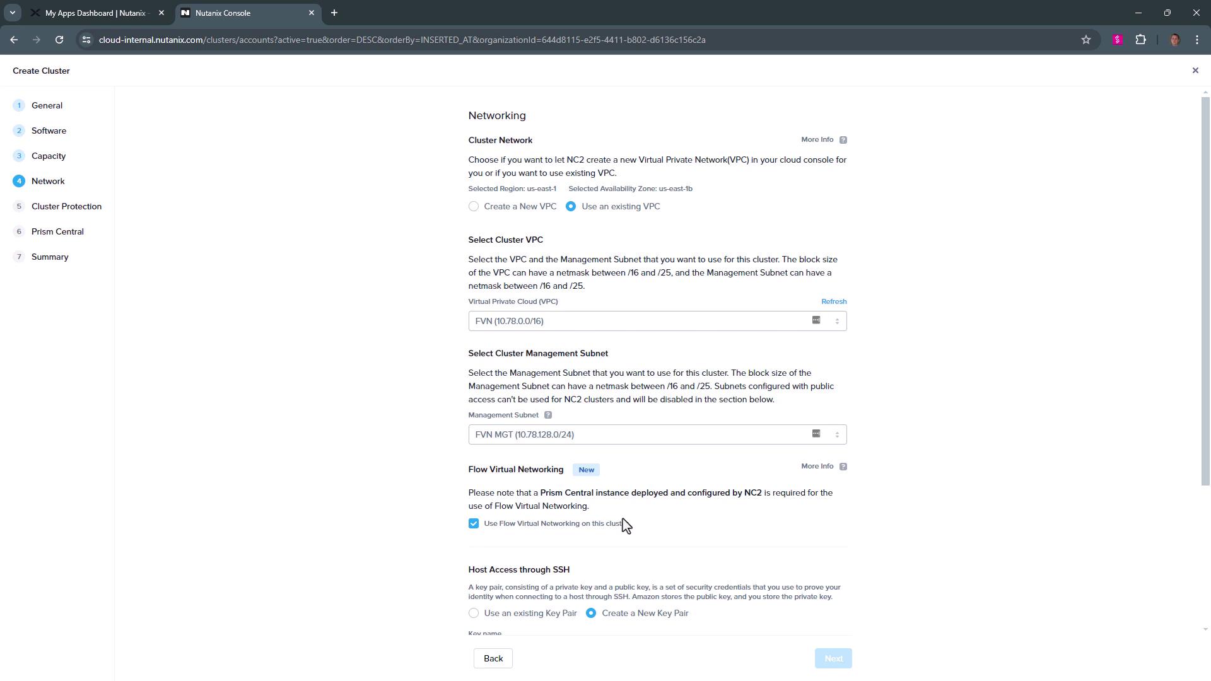
scroll(630, 517, "down", 1)
scroll(618, 486, "down", 1)
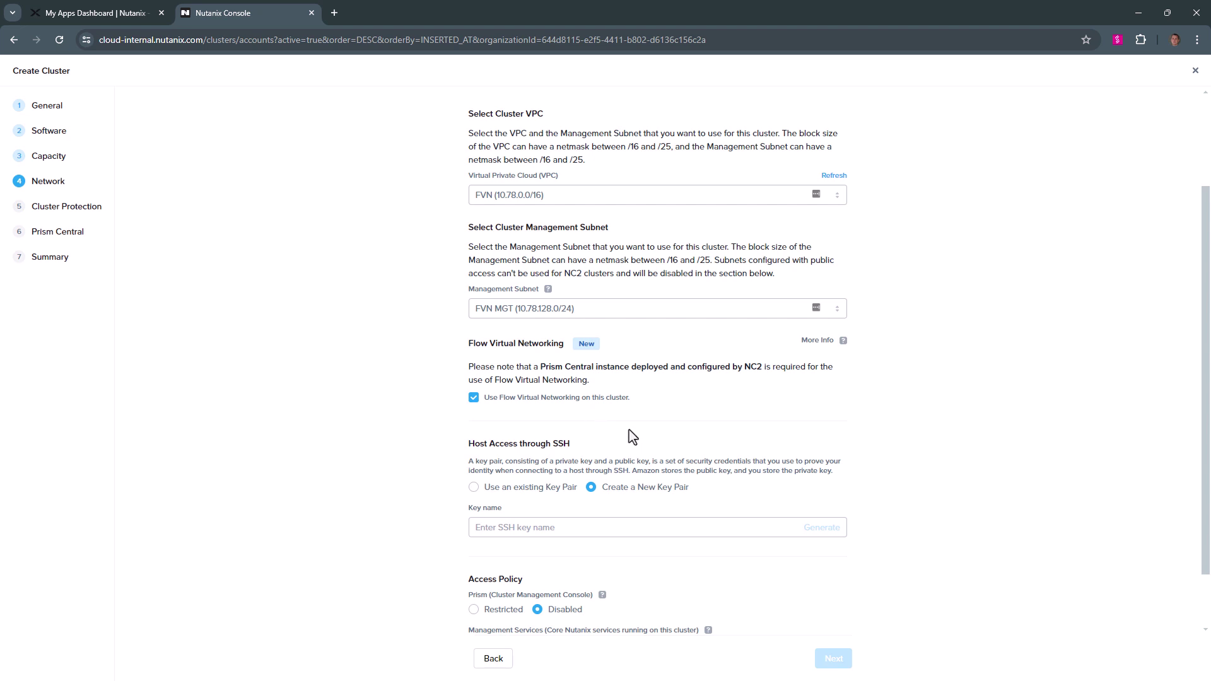
left_click(509, 490)
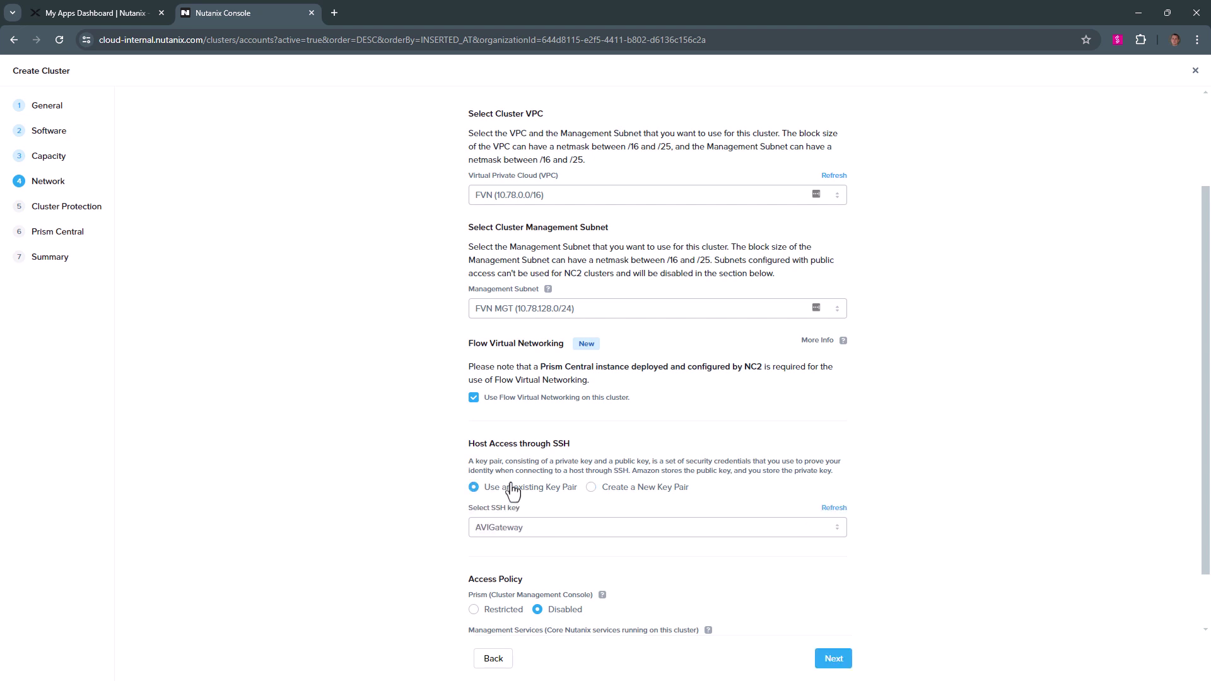
left_click(537, 527)
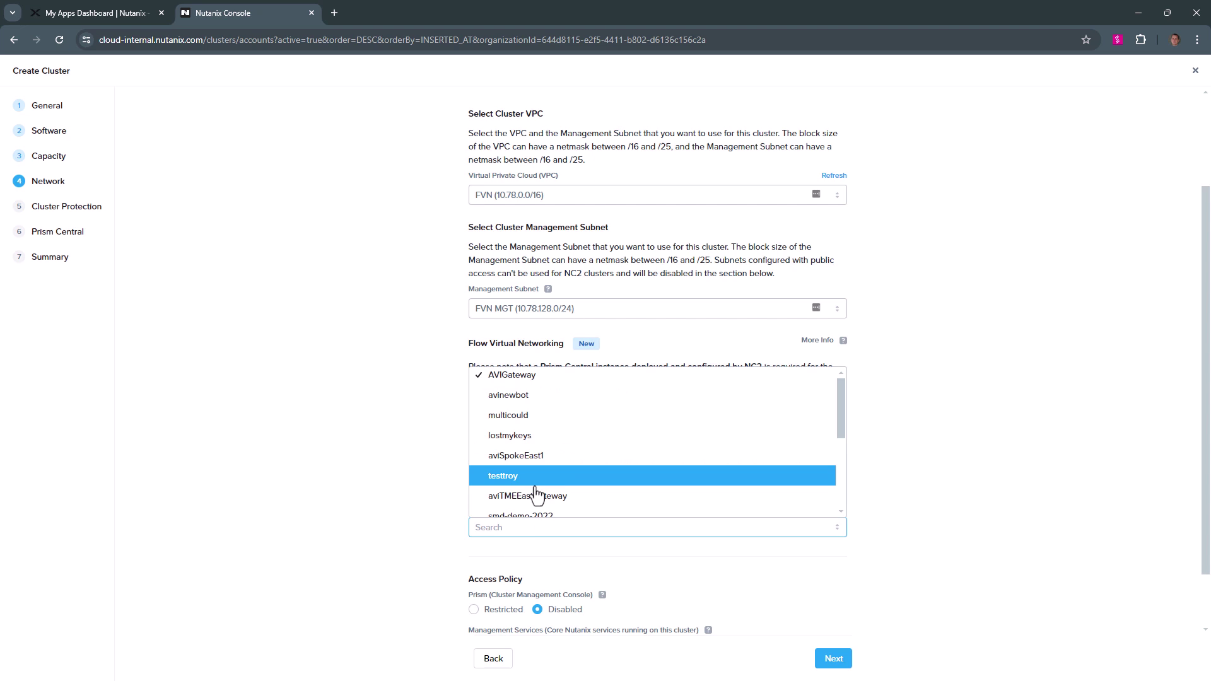
scroll(535, 499, "down", 5)
- Choose fvnaws as the SSH key
left_click(537, 512)
scroll(474, 484, "down", 1)
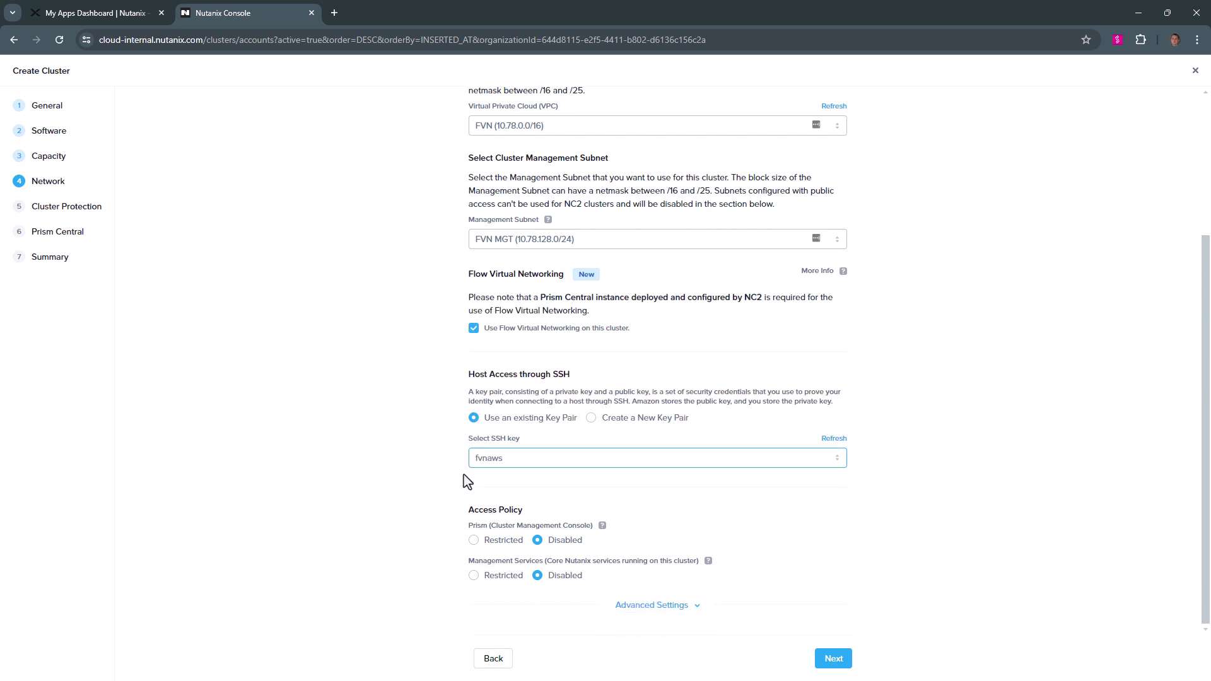
left_click_drag(476, 512, 532, 514)
left_click(532, 514)
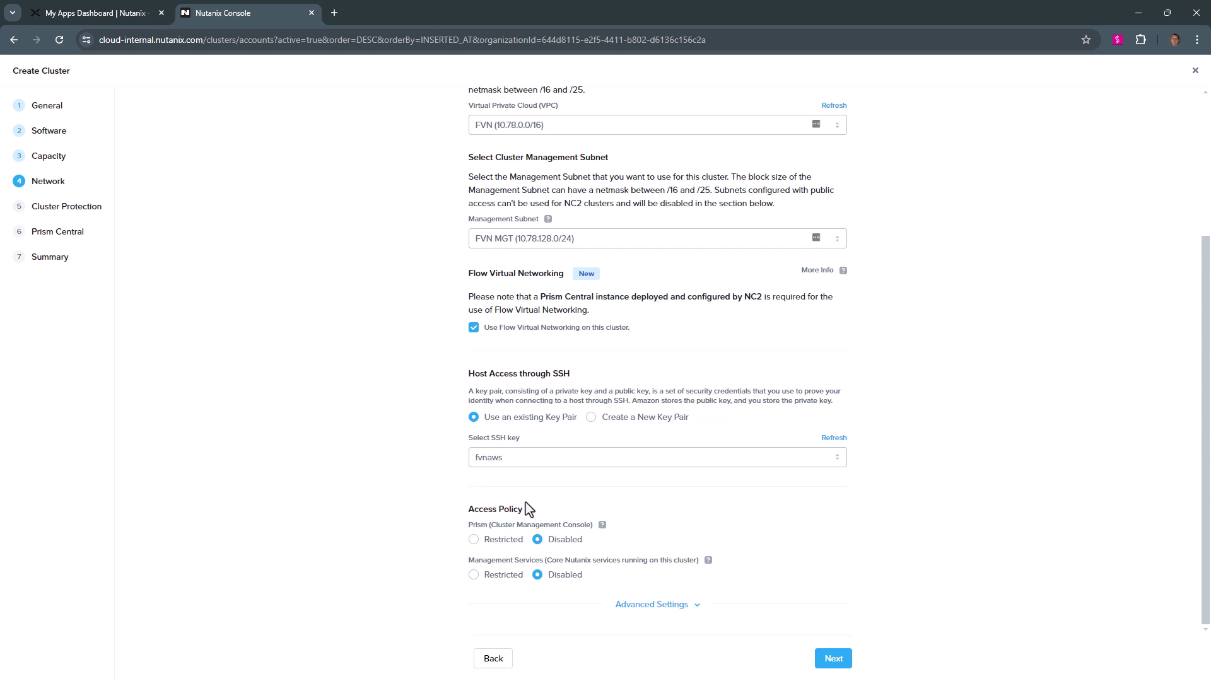
- Restrict Prism access to 10.19.0.0/16 and 10.78.0.0/16
left_click(474, 542)
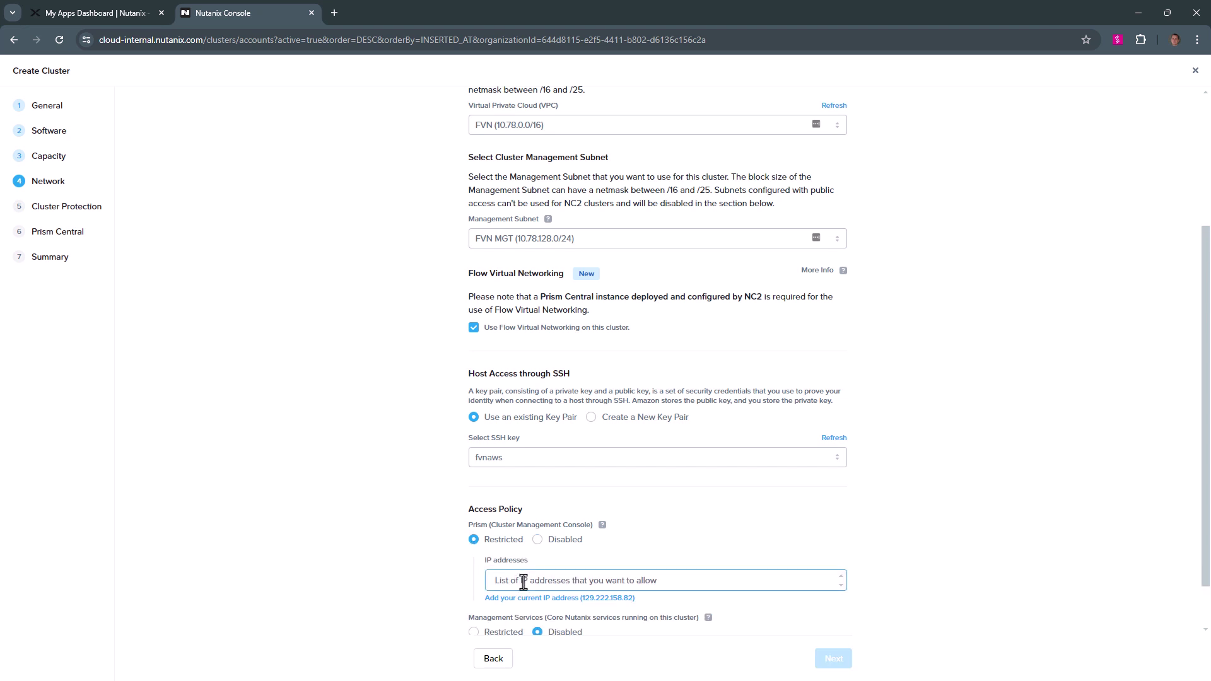
type("10.19")
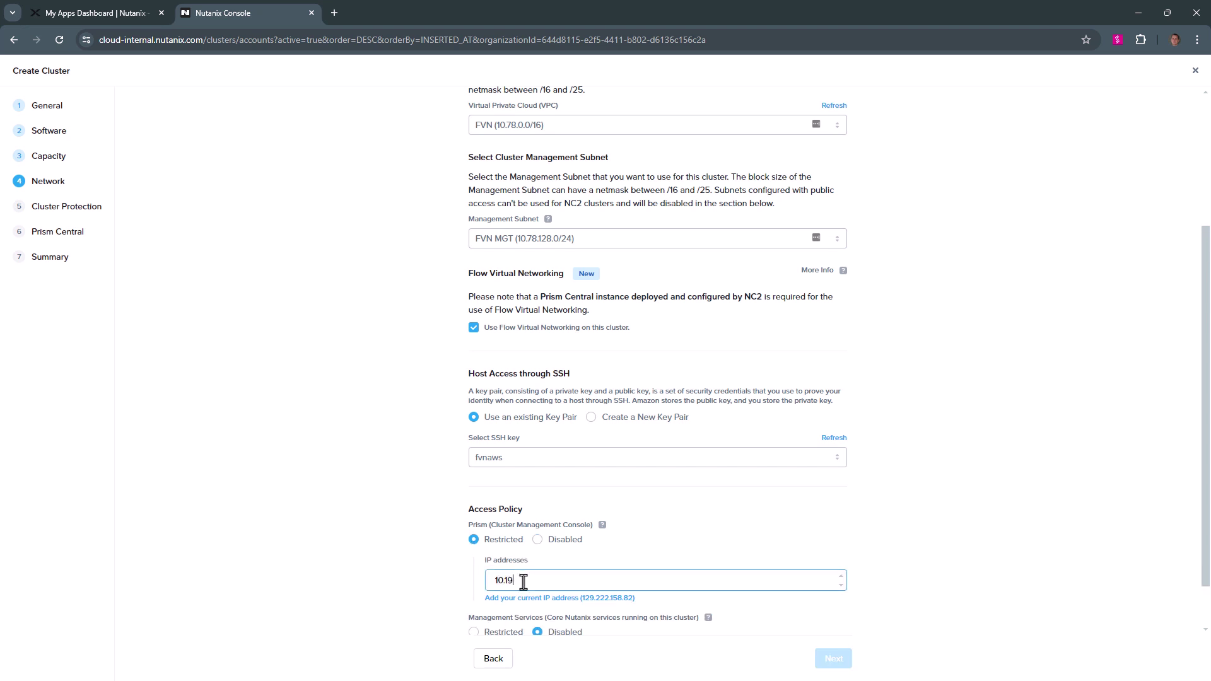
type(".0.0/16")
key("Return")
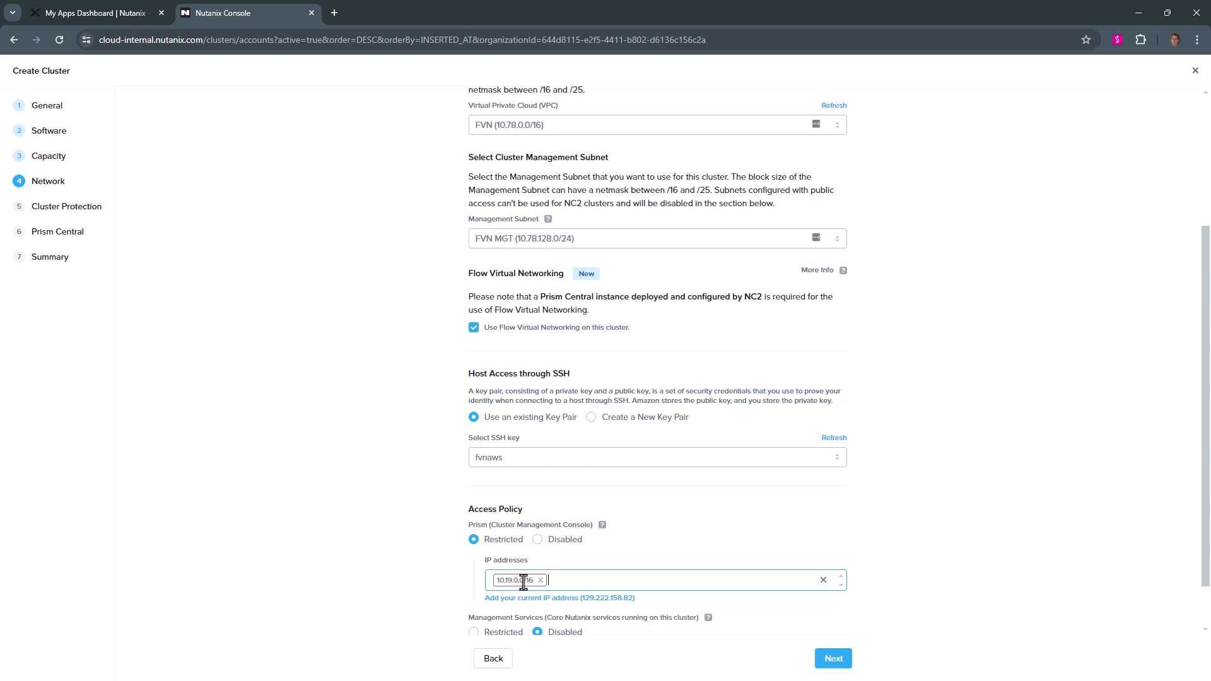
type("10.78.0.0/16")
left_click(685, 544)
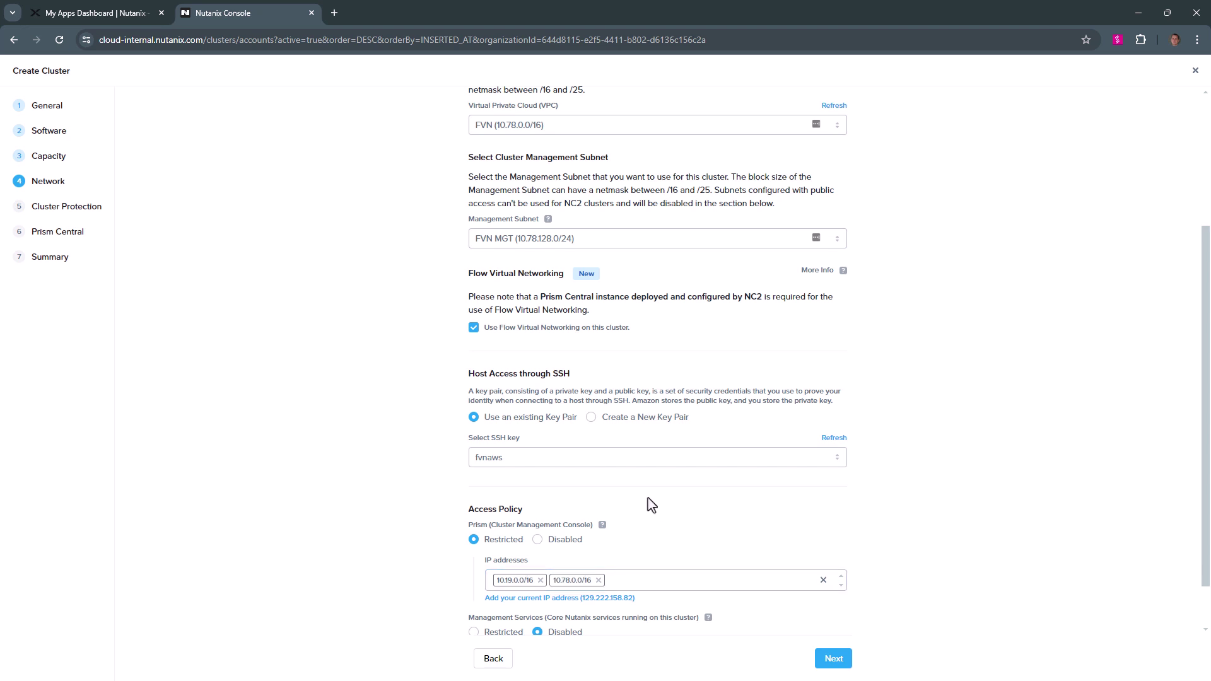
scroll(651, 505, "down", 1)
- Restrict Management Services access to 10.19.0.0/16 and 10.78.0.0/16
left_click(476, 576)
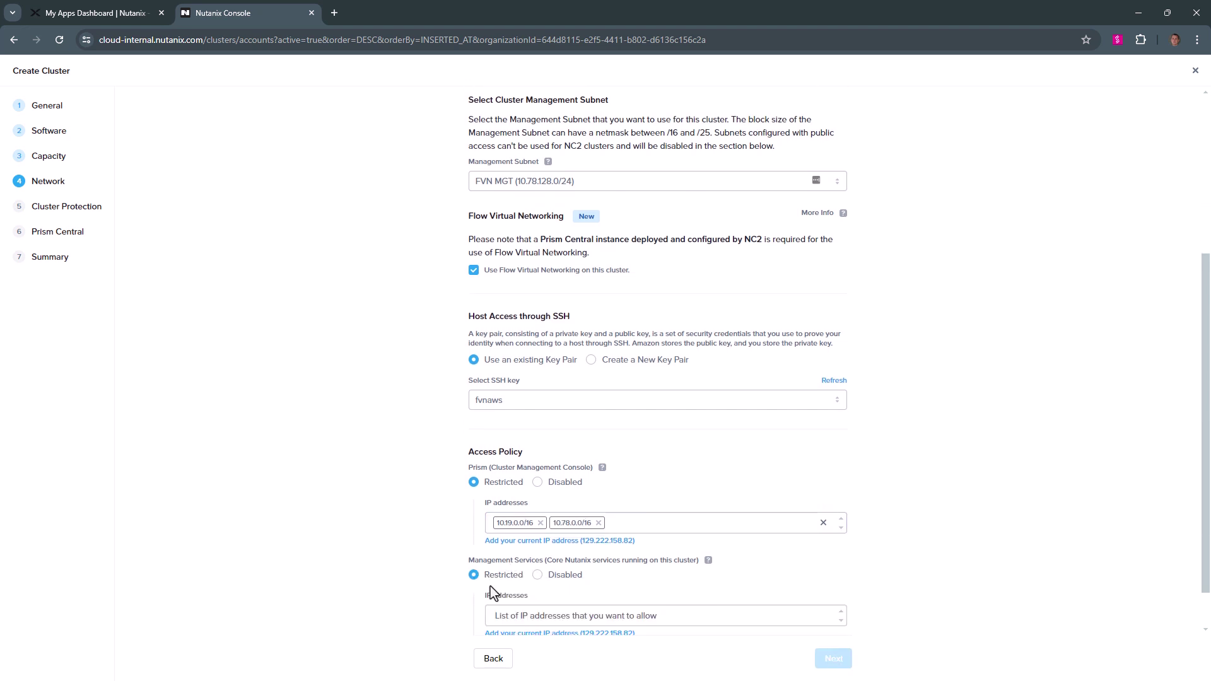
left_click(512, 615)
type("10.19")
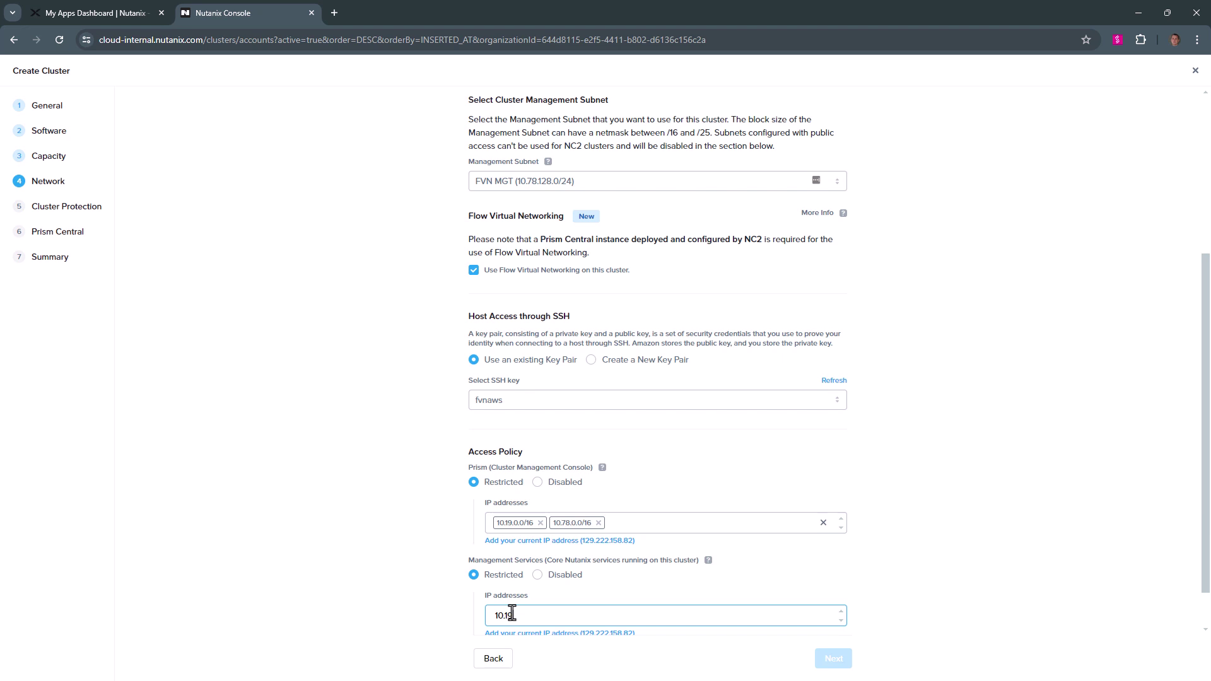
type(".0.0/16")
key("Return")
type("10.")
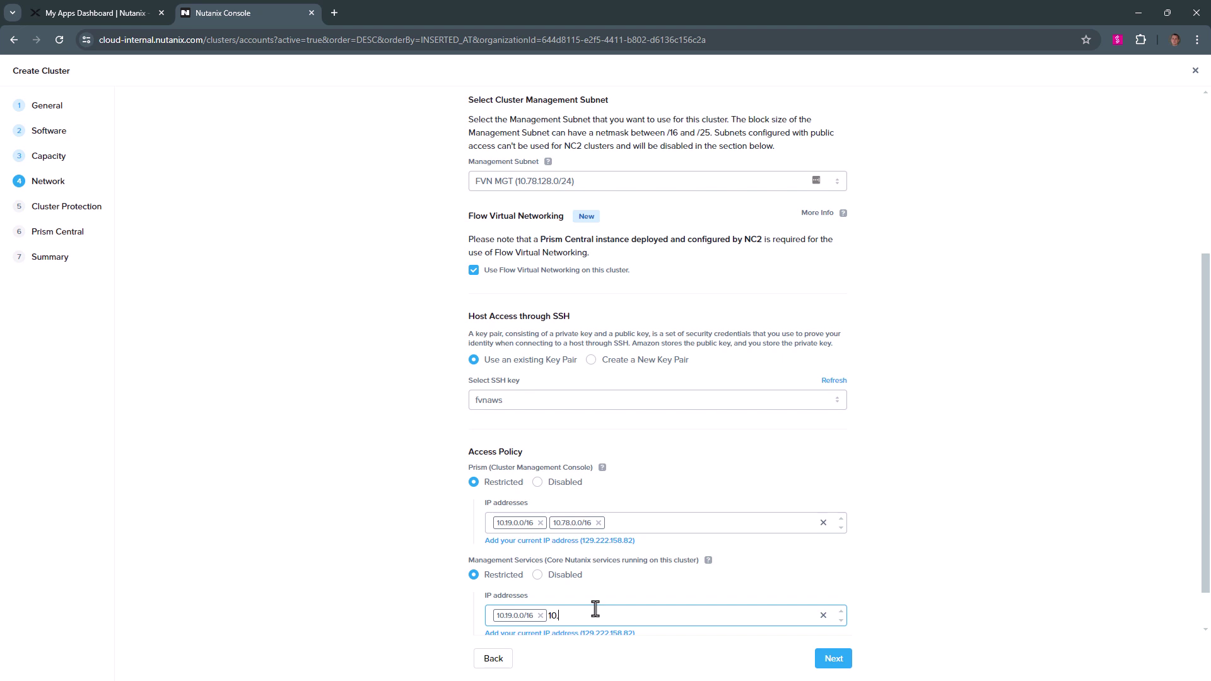
type("78.0.0/16")
left_click(854, 555)
scroll(856, 557, "down", 1)
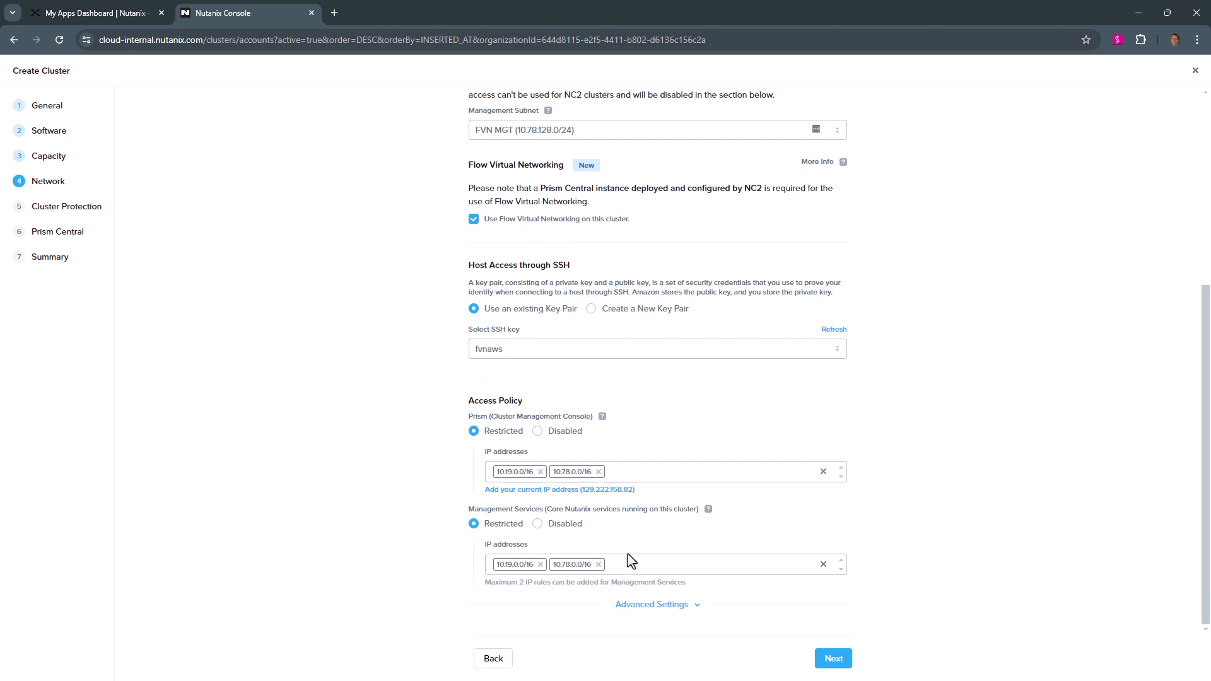
- Move to Cluster Protection, leaving protection to yourself since Flow Virtual Networking is enabled
left_click(844, 659)
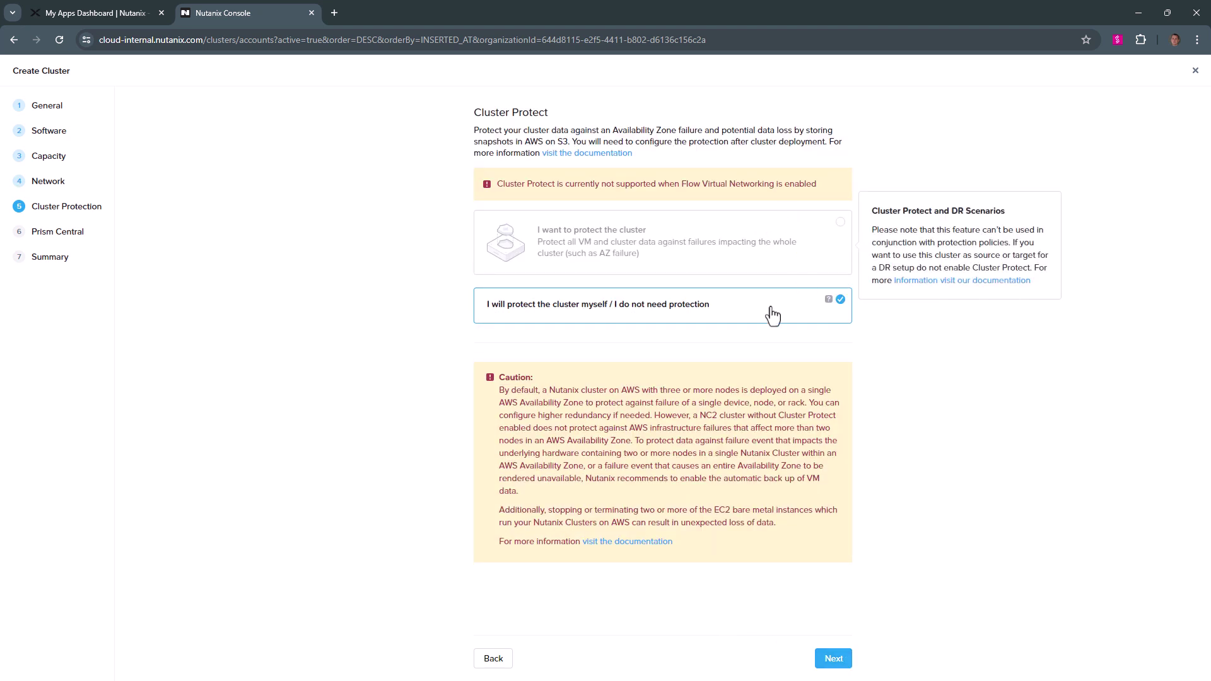
- Set the Prism Central VM size to Large
left_click(833, 659)
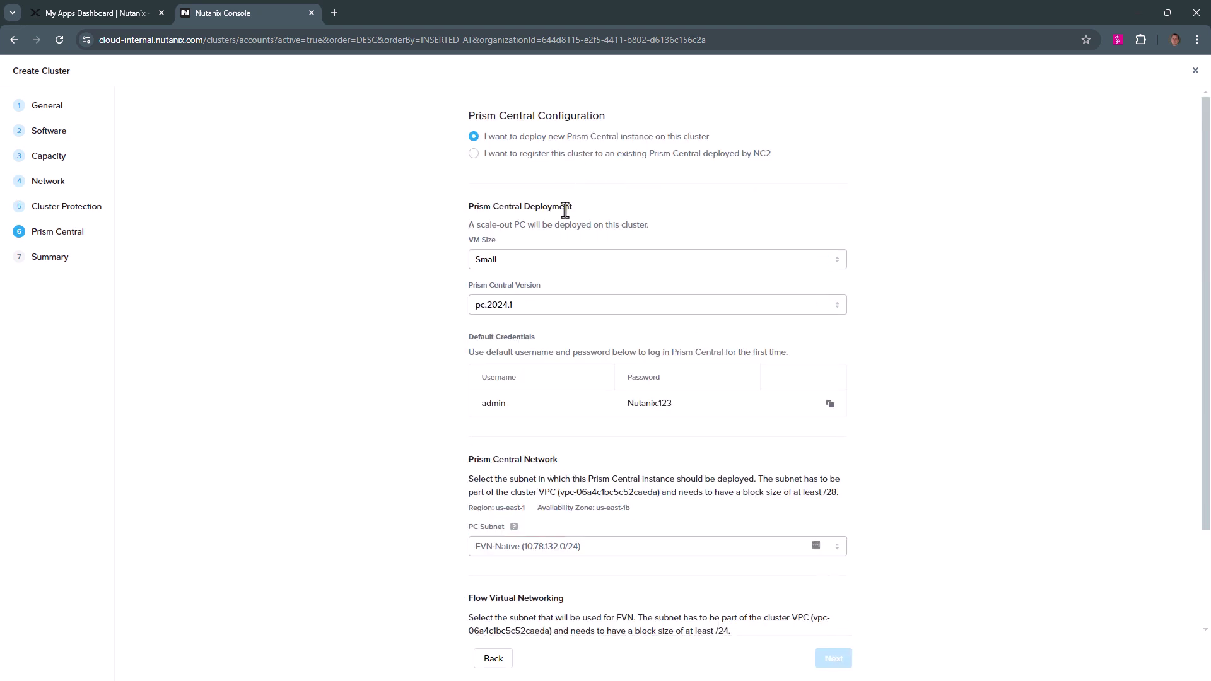
left_click(563, 266)
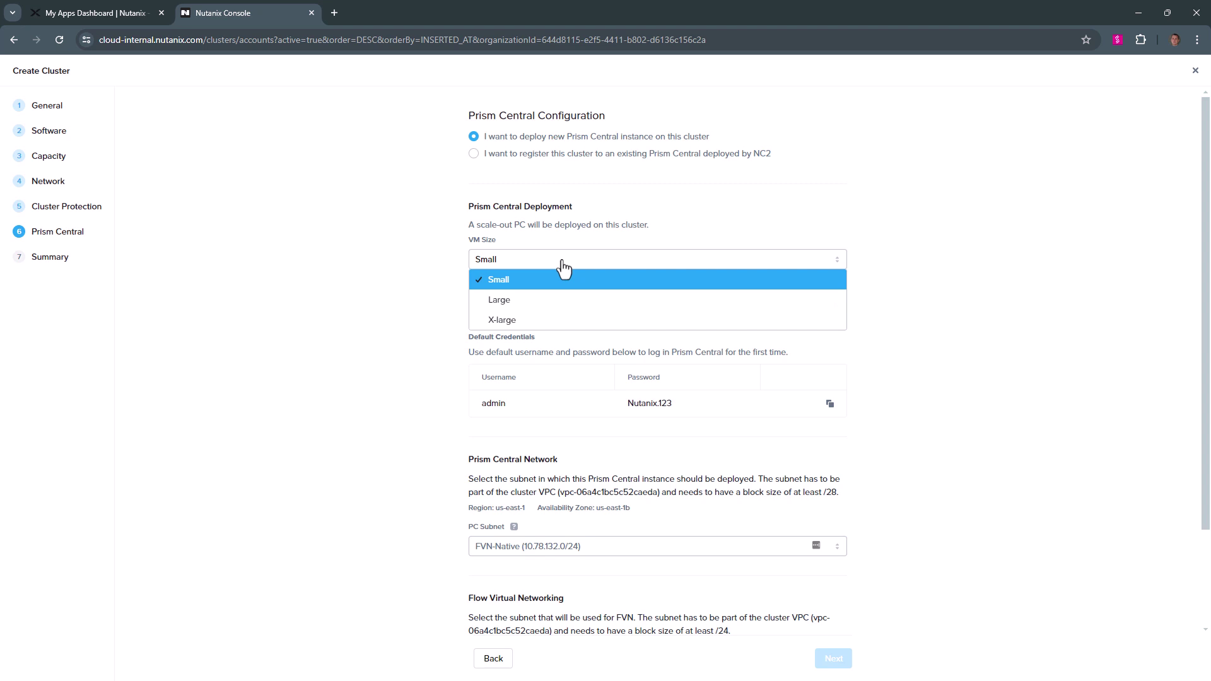
left_click(560, 305)
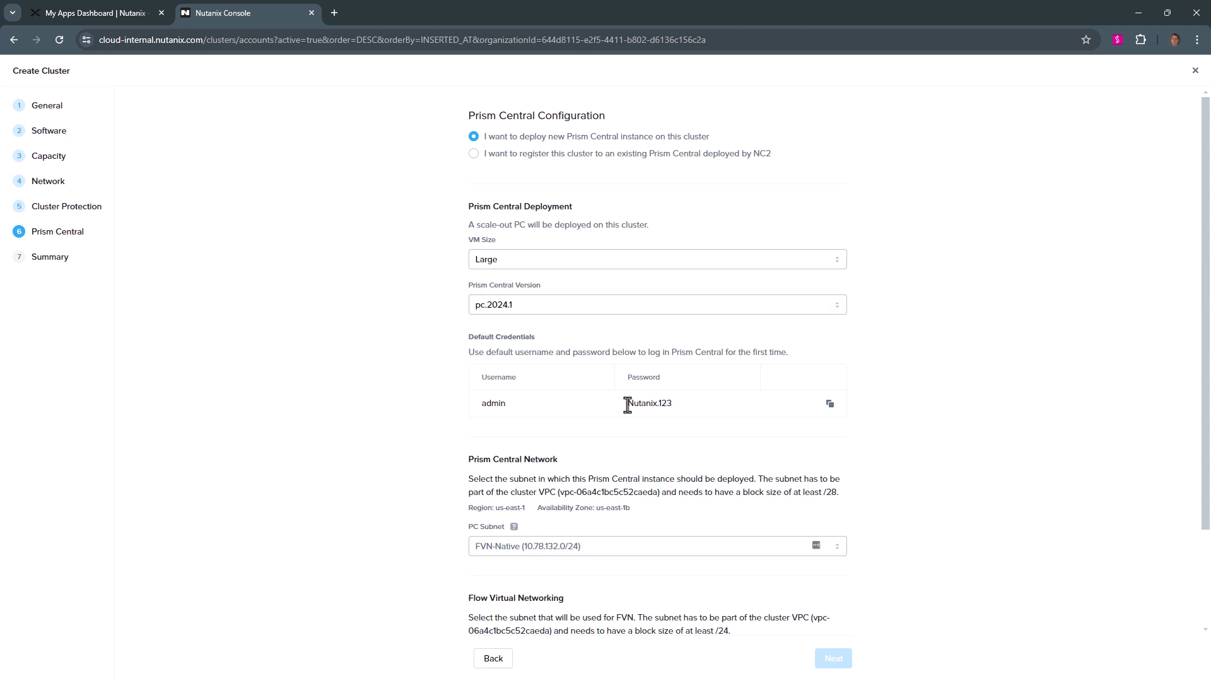
left_click_drag(627, 402, 698, 419)
left_click(697, 434)
scroll(698, 435, "down", 3)
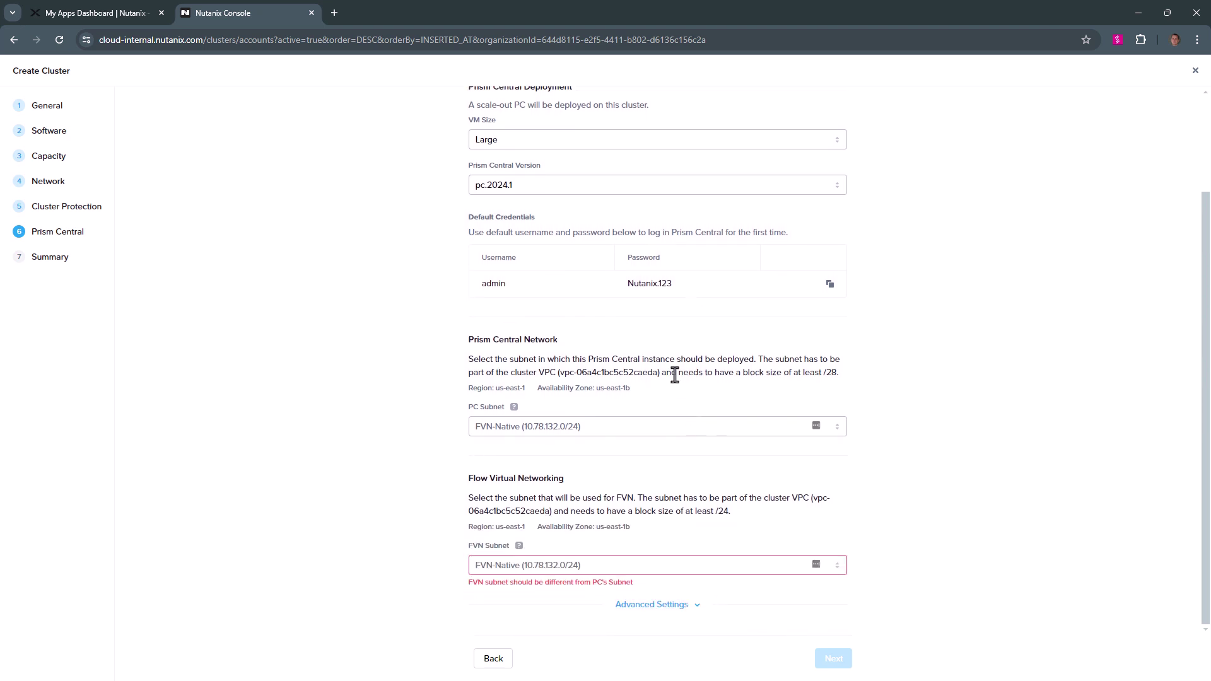
- Put Prism Central on FVN PC (10.78.129.0/27) and Flow networking on FVN FlowVPC (10.78.130.0/24)
left_click(651, 427)
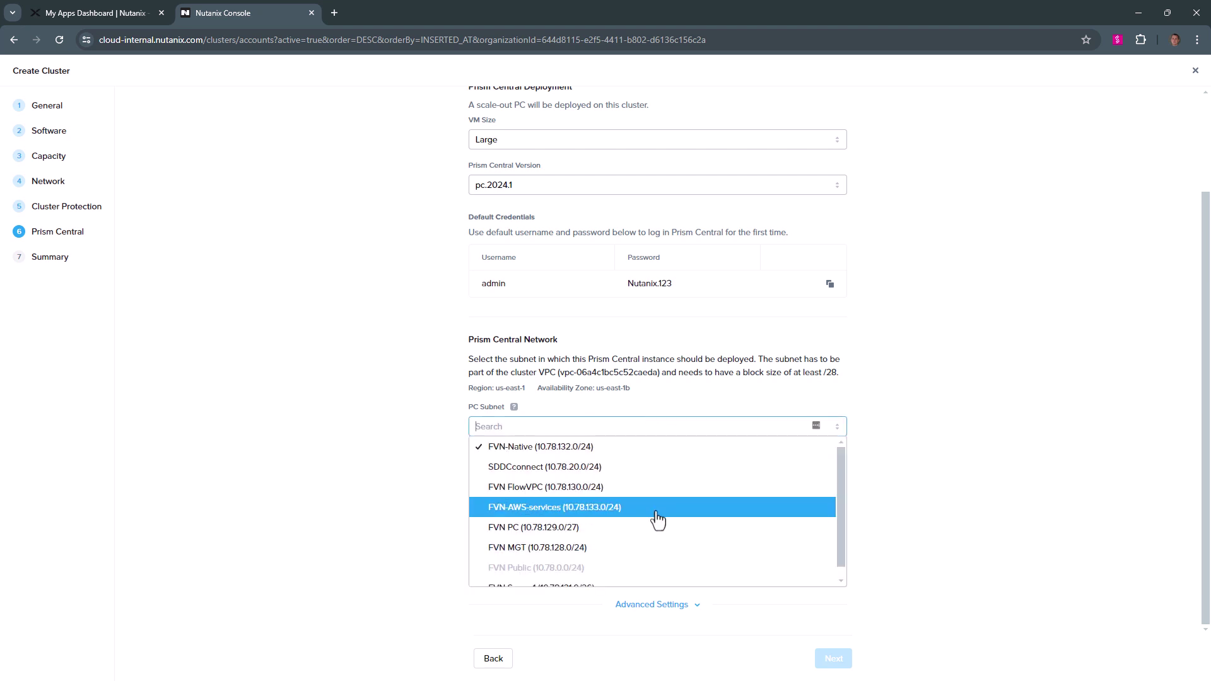
left_click(657, 537)
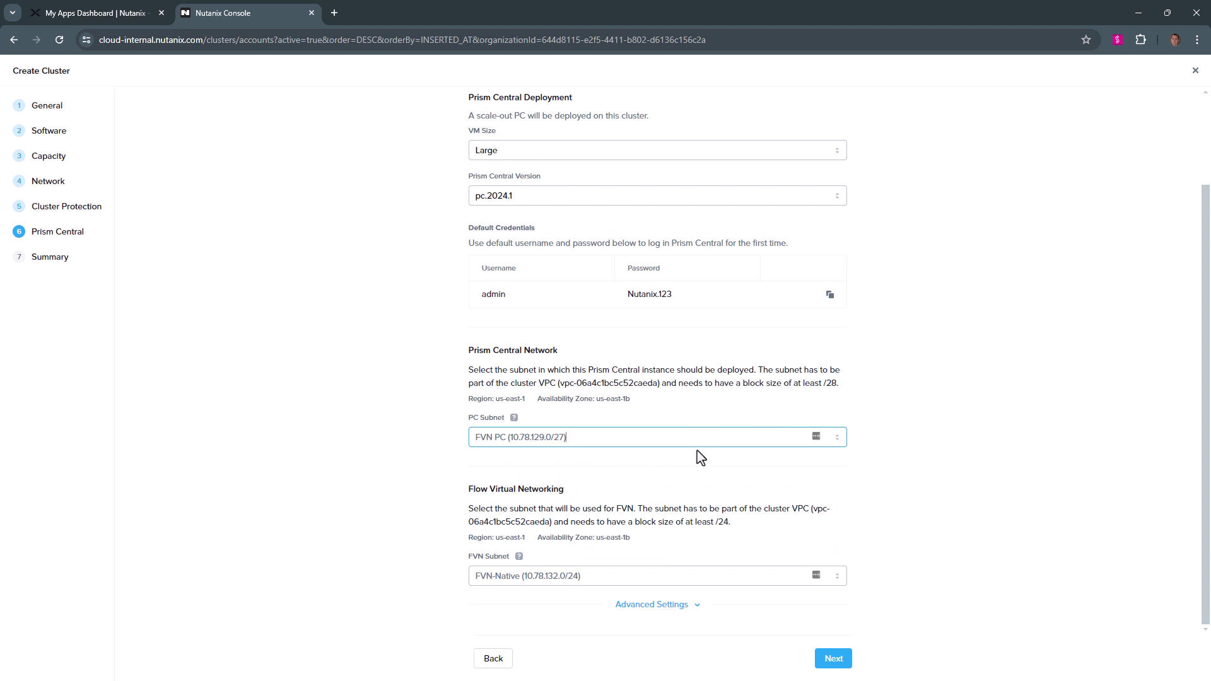
left_click(631, 574)
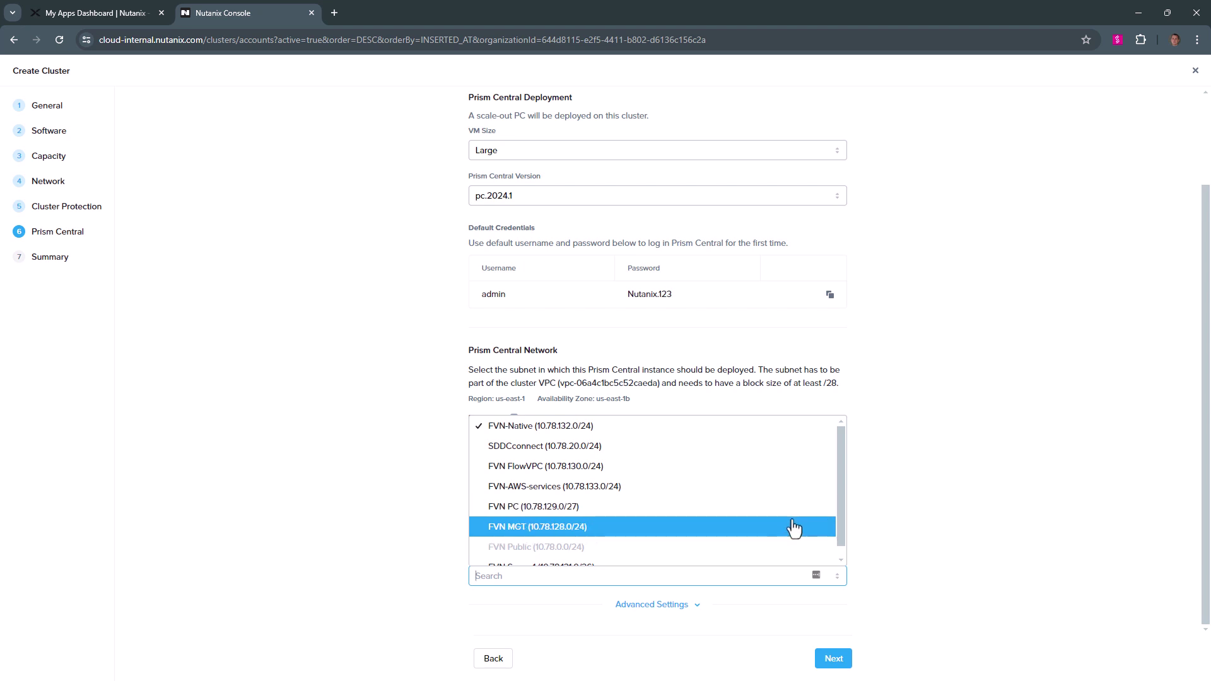
mouse_move(839, 483)
left_mouse_down()
mouse_move(838, 497)
mouse_move(838, 488)
left_mouse_up()
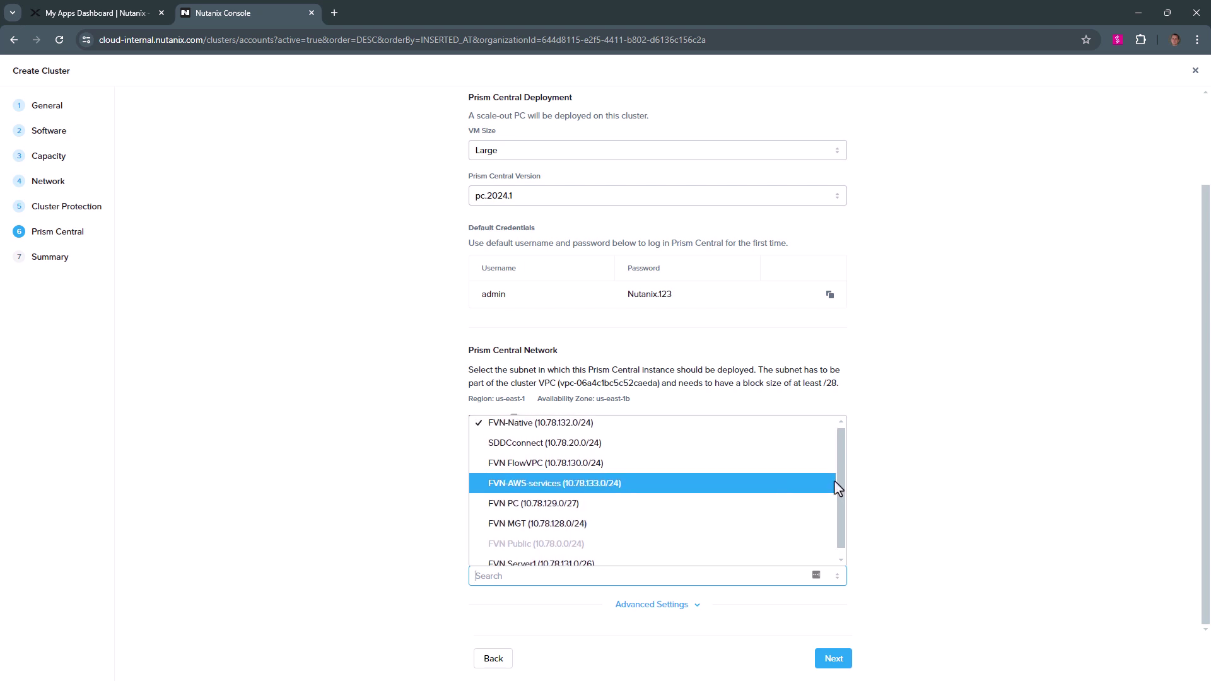
left_click(603, 465)
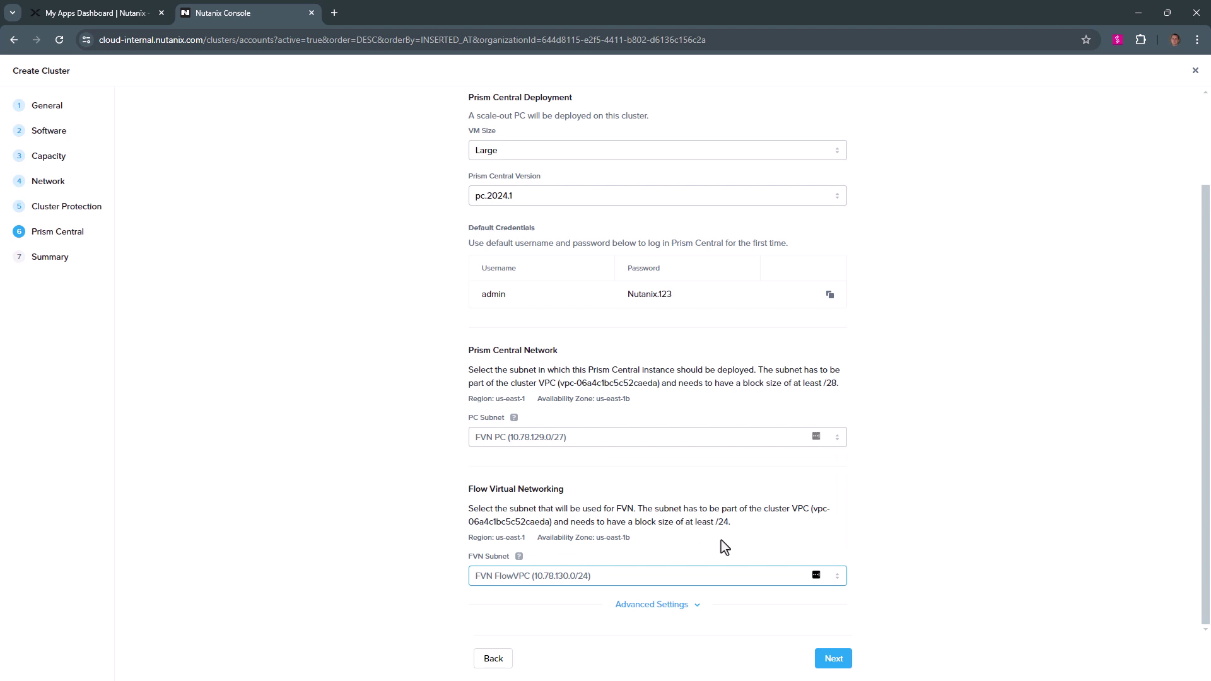
left_click(838, 661)
- Review the ACME-FVN summary settings and create the cluster
scroll(720, 460, "down", 6)
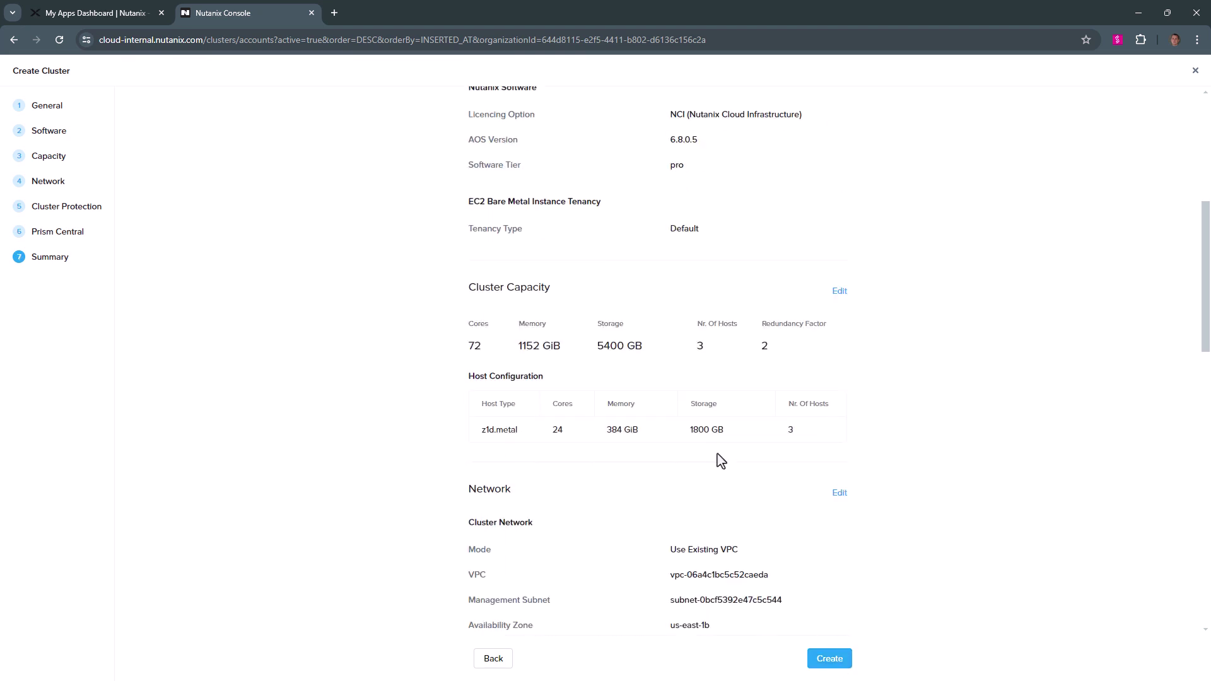
scroll(721, 461, "down", 15)
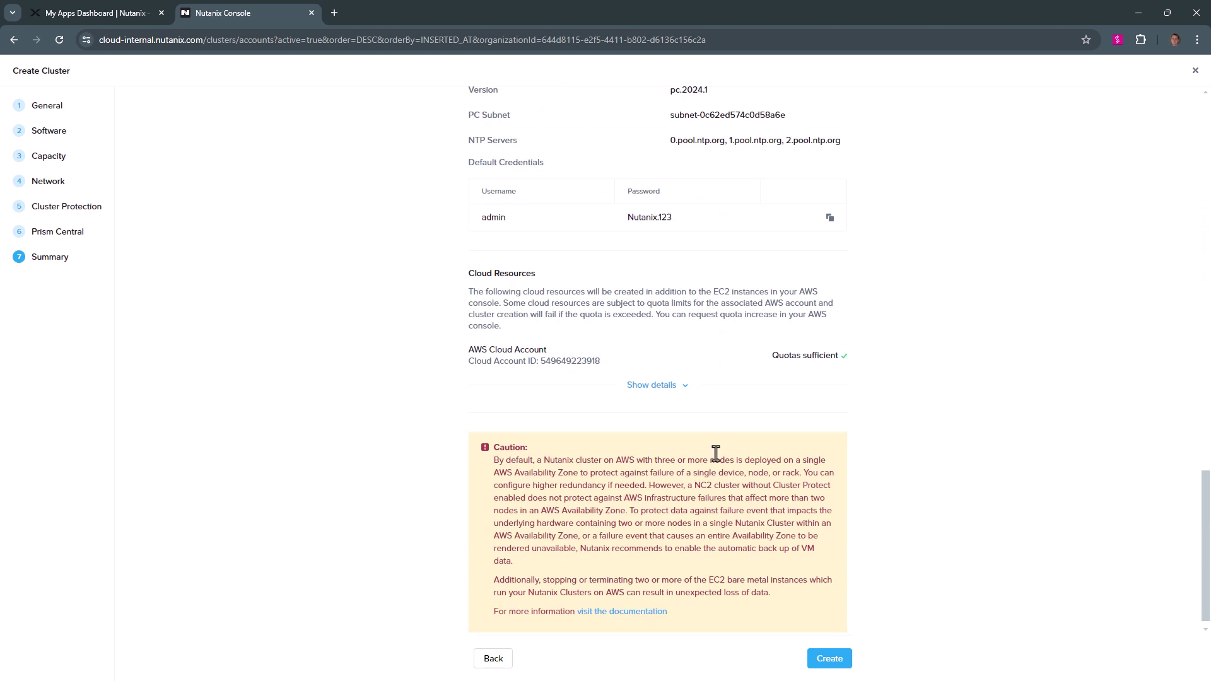
scroll(715, 453, "up", 9)
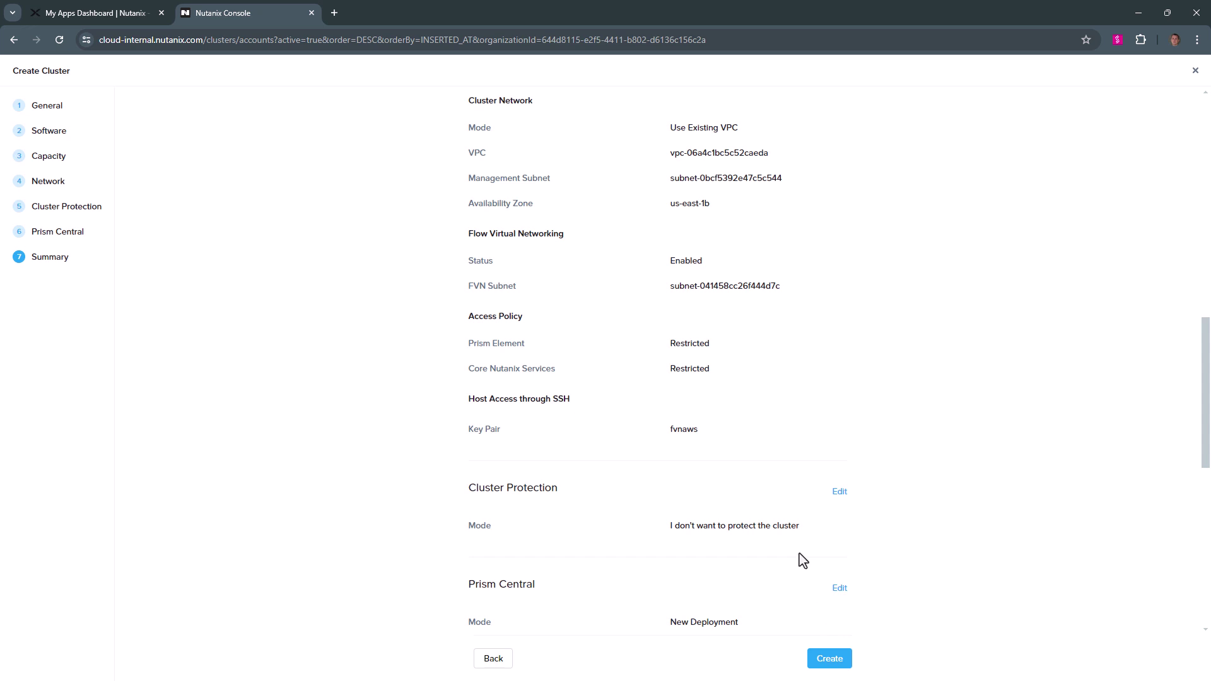
left_click(835, 662)
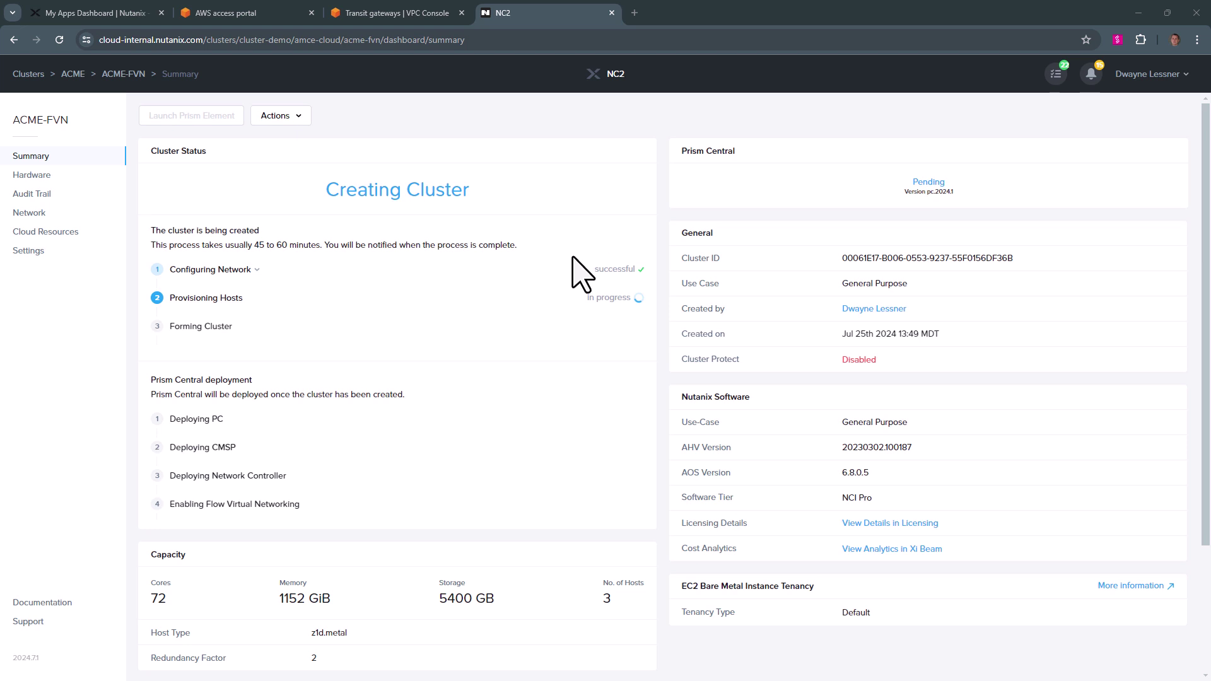
- Show the transit-ACME route table's routes: 10.19.0.0/16, 10.78.0.0/16 and 172.50.0.0/20
left_click(372, 18)
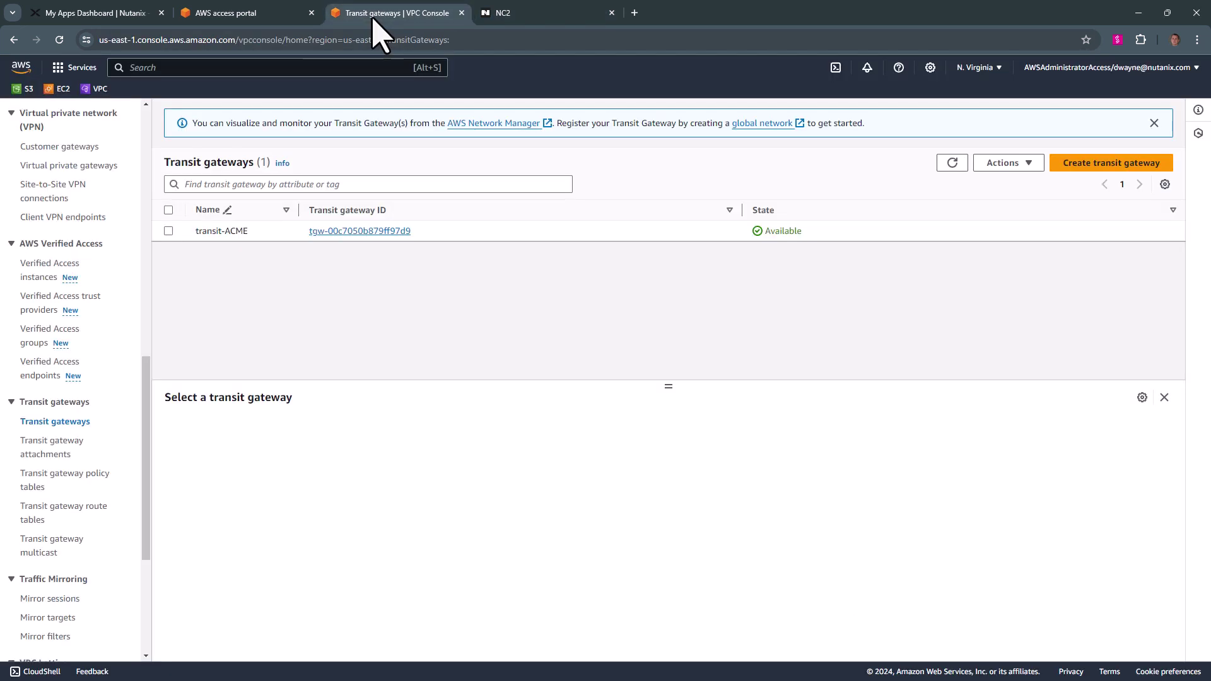
left_click(369, 232)
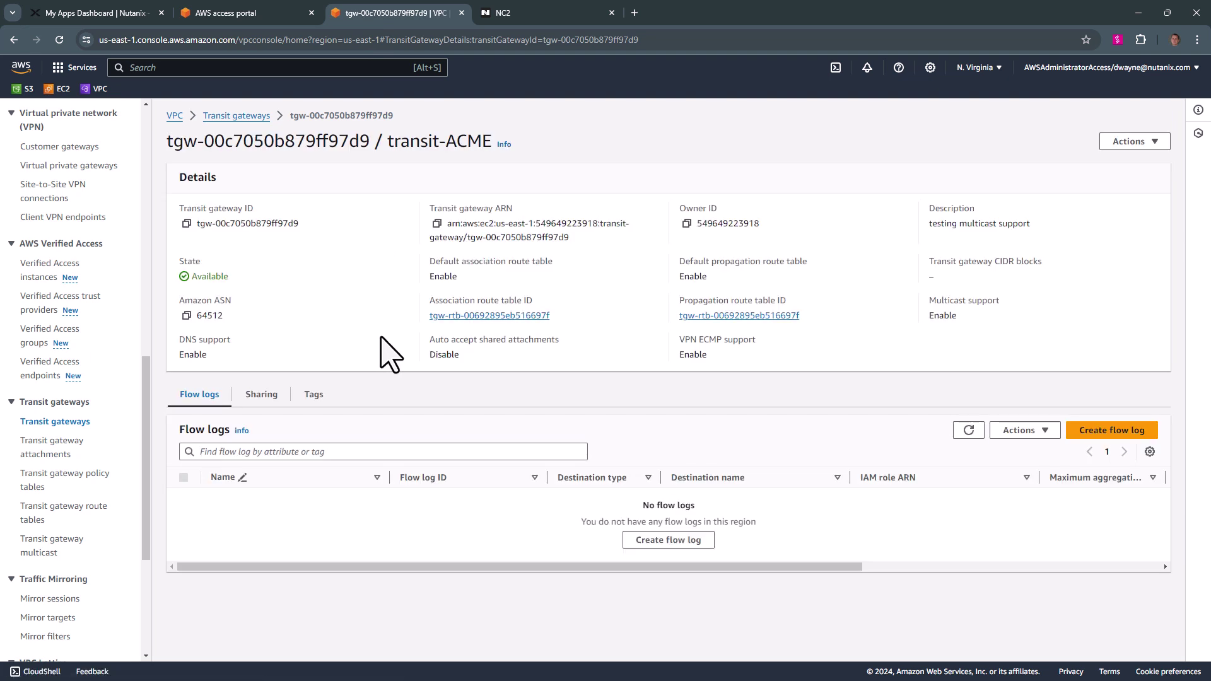
left_click(439, 316)
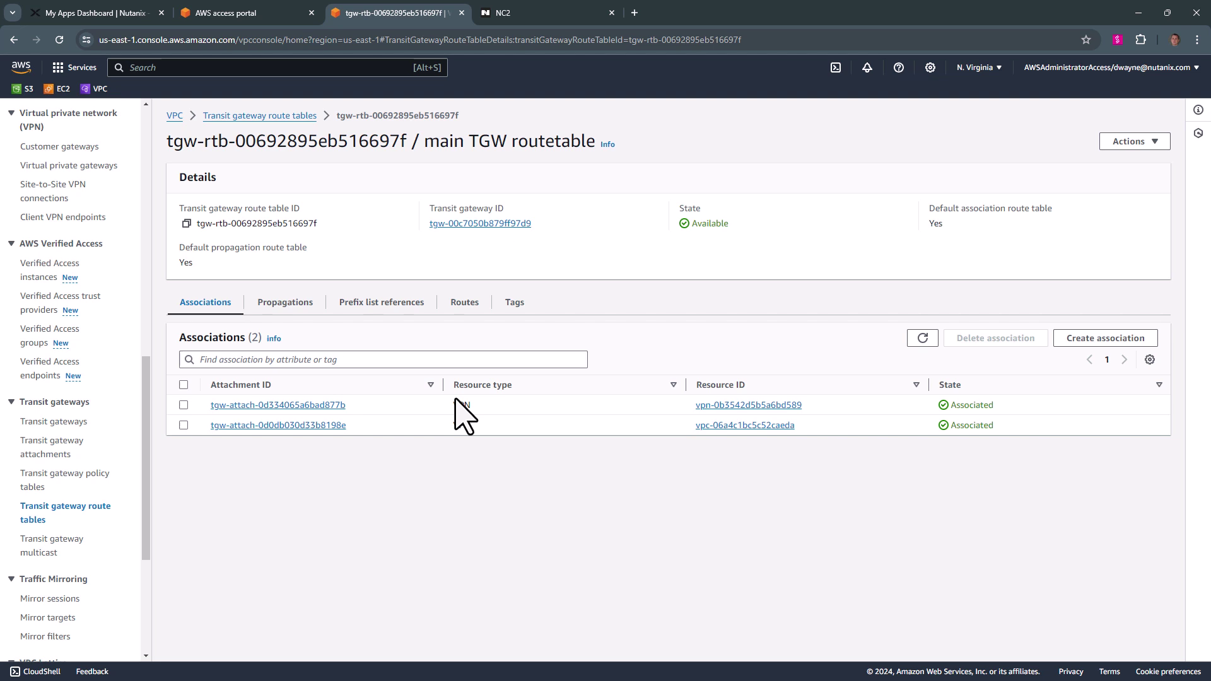
double_click(456, 425)
left_click(474, 427)
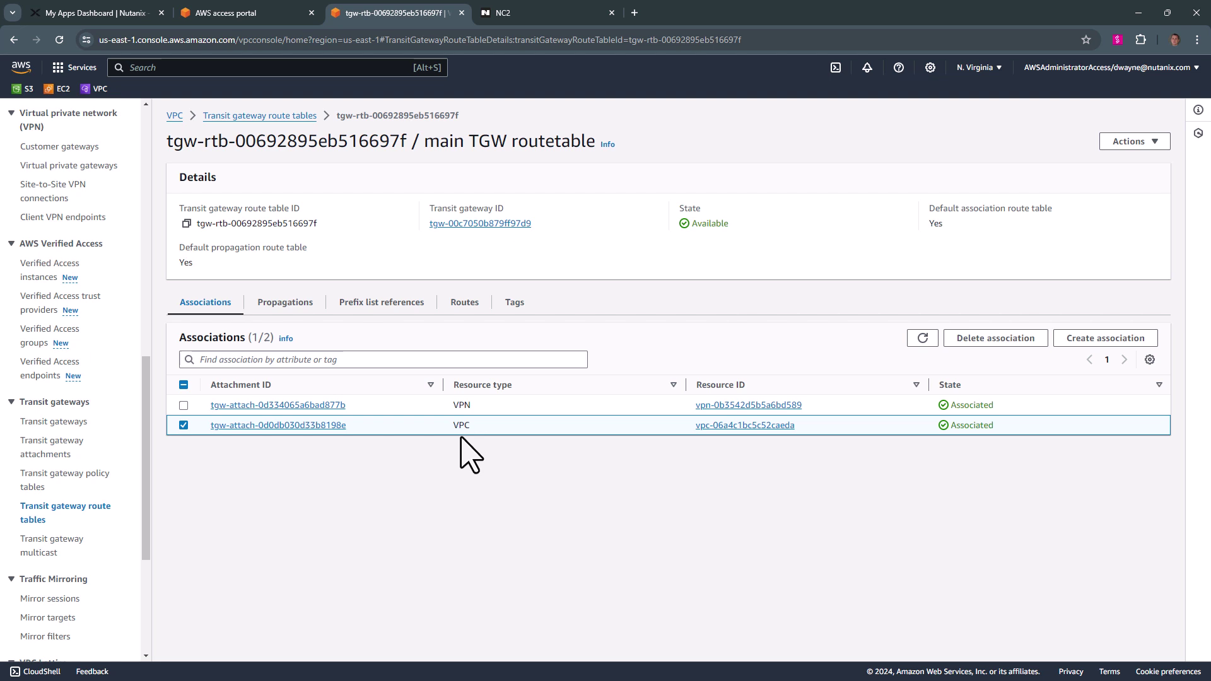
left_click(461, 405)
double_click(461, 405)
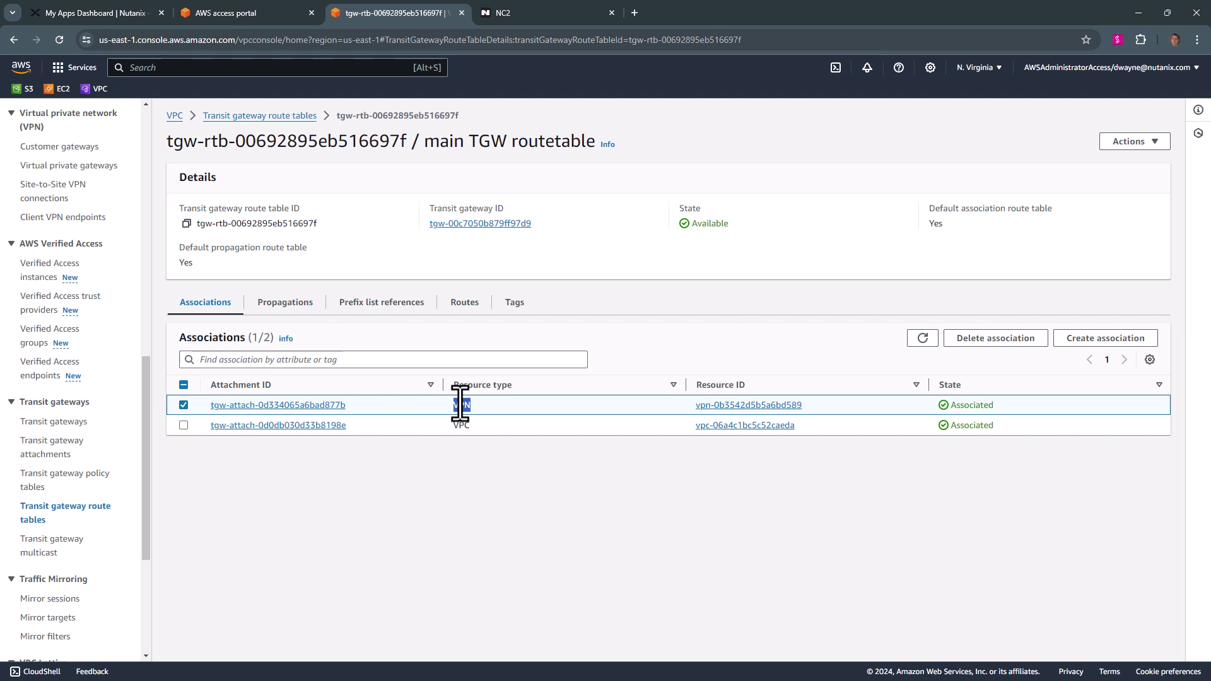
left_click(465, 306)
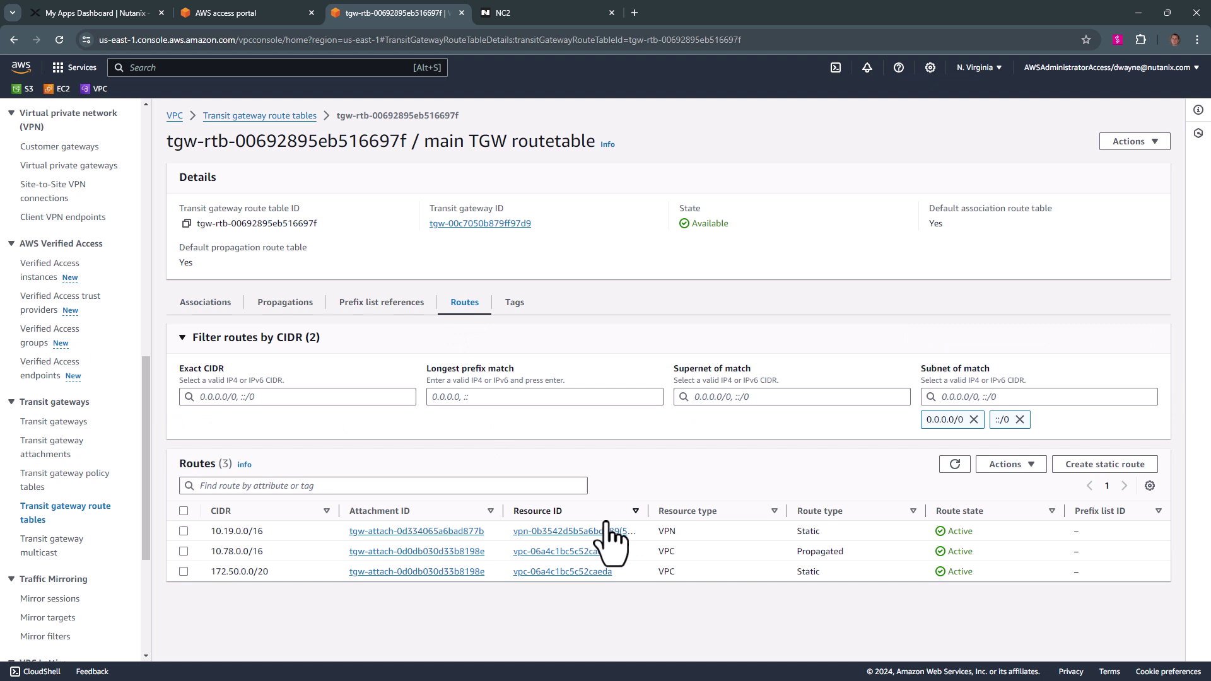
left_click_drag(273, 555, 203, 557)
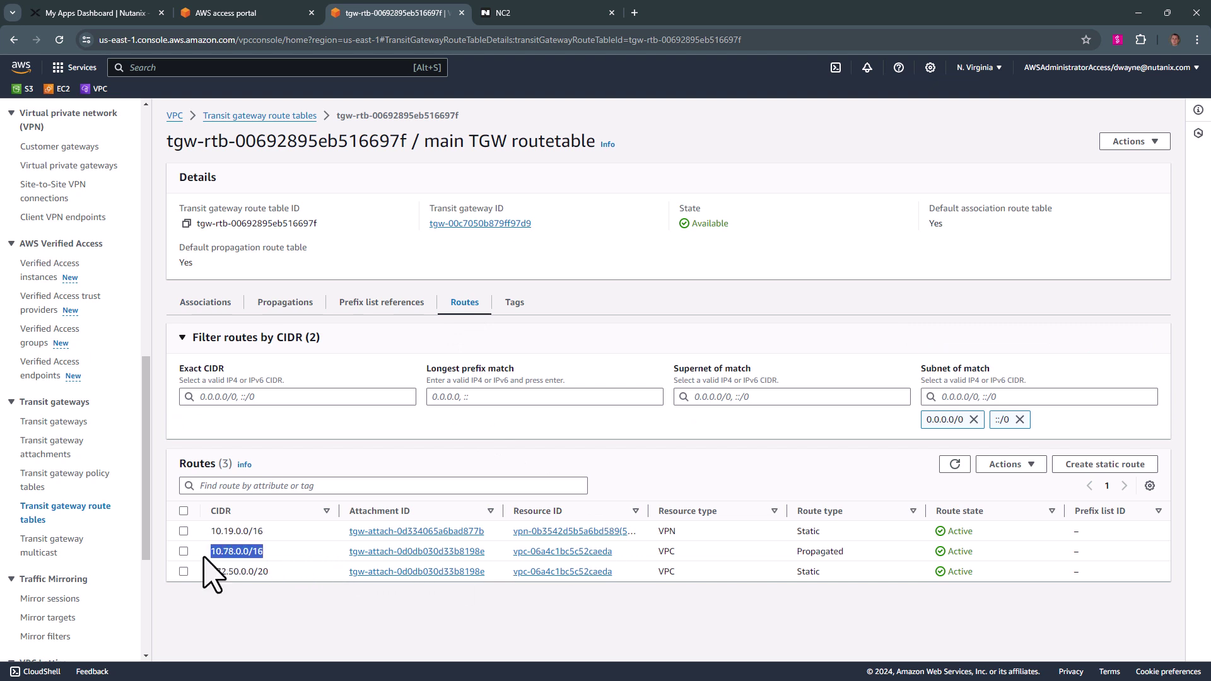
left_click(203, 556)
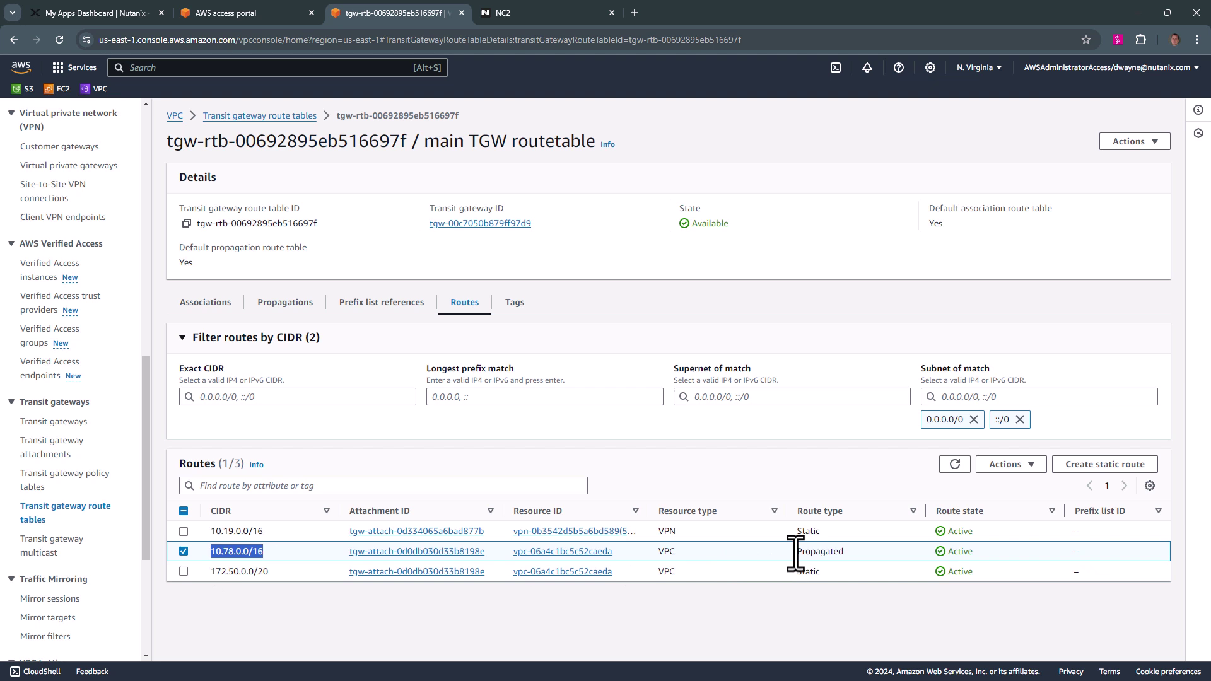
left_click(710, 529)
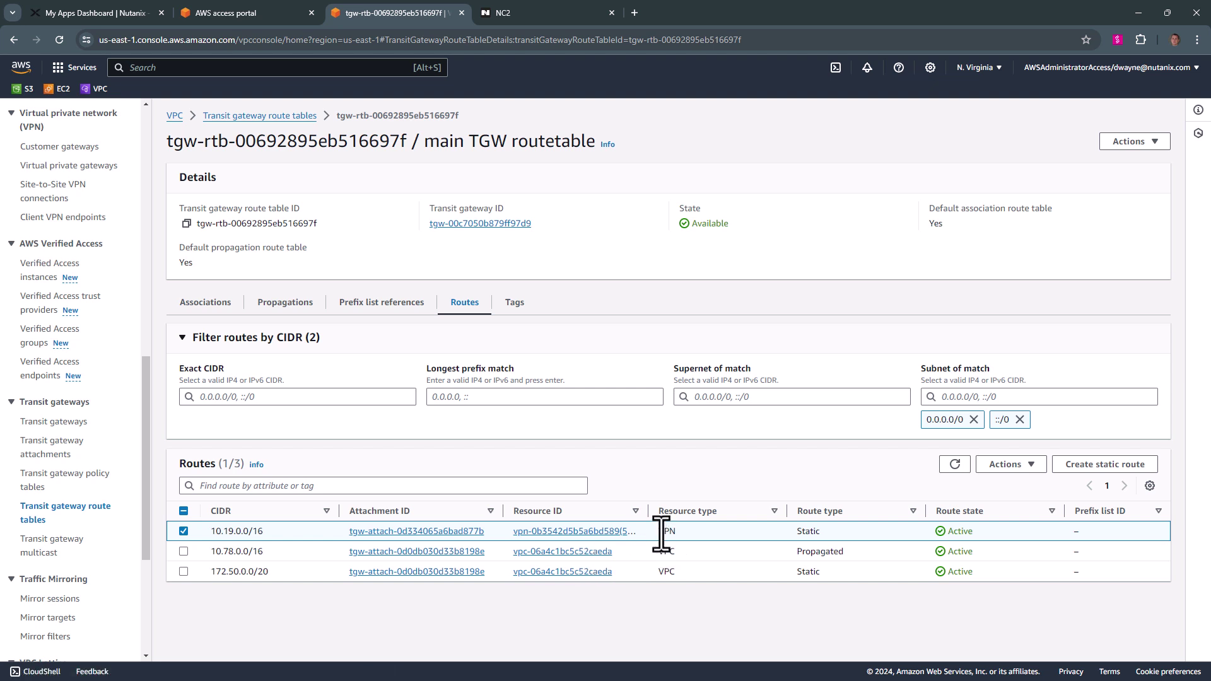
double_click(235, 571)
left_click(234, 571)
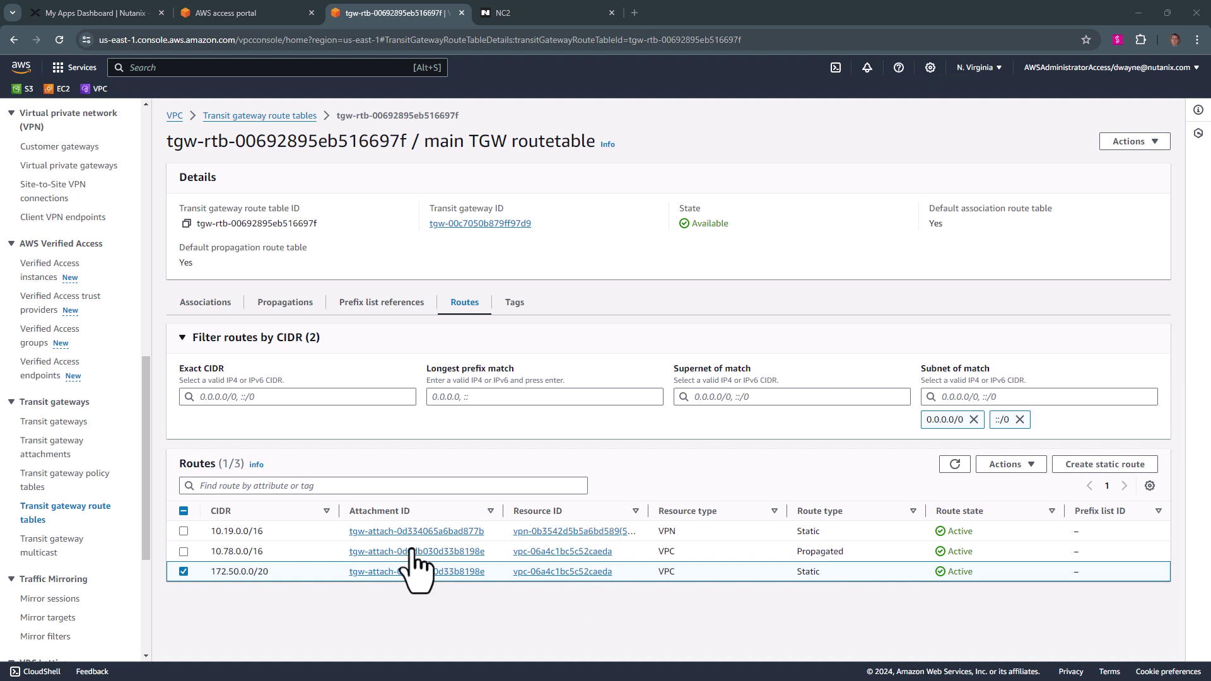
left_click_drag(268, 572, 215, 571)
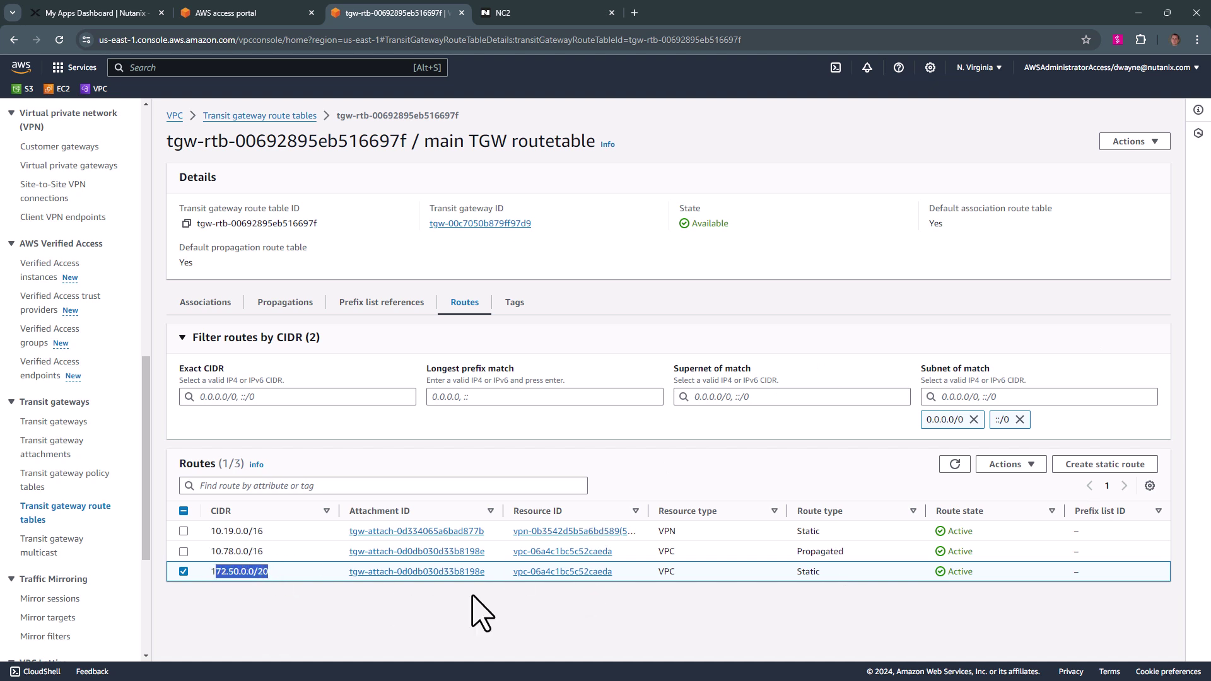
left_click_drag(696, 571, 660, 572)
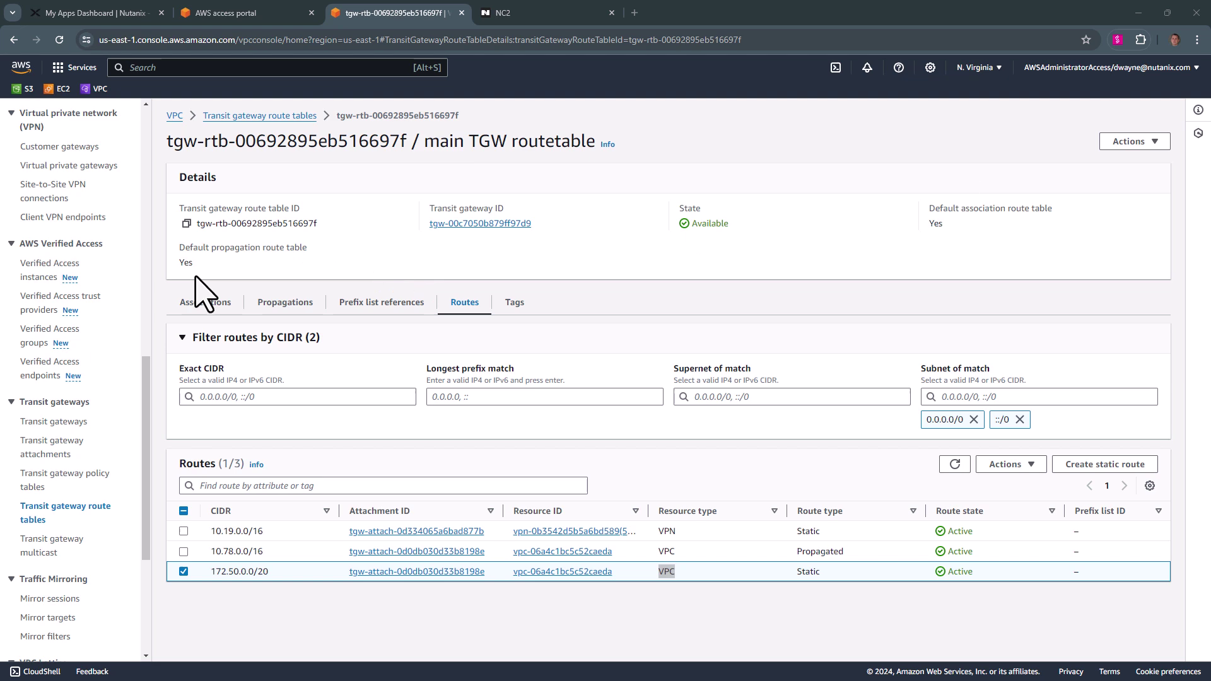
left_click_drag(150, 360, 149, 126)
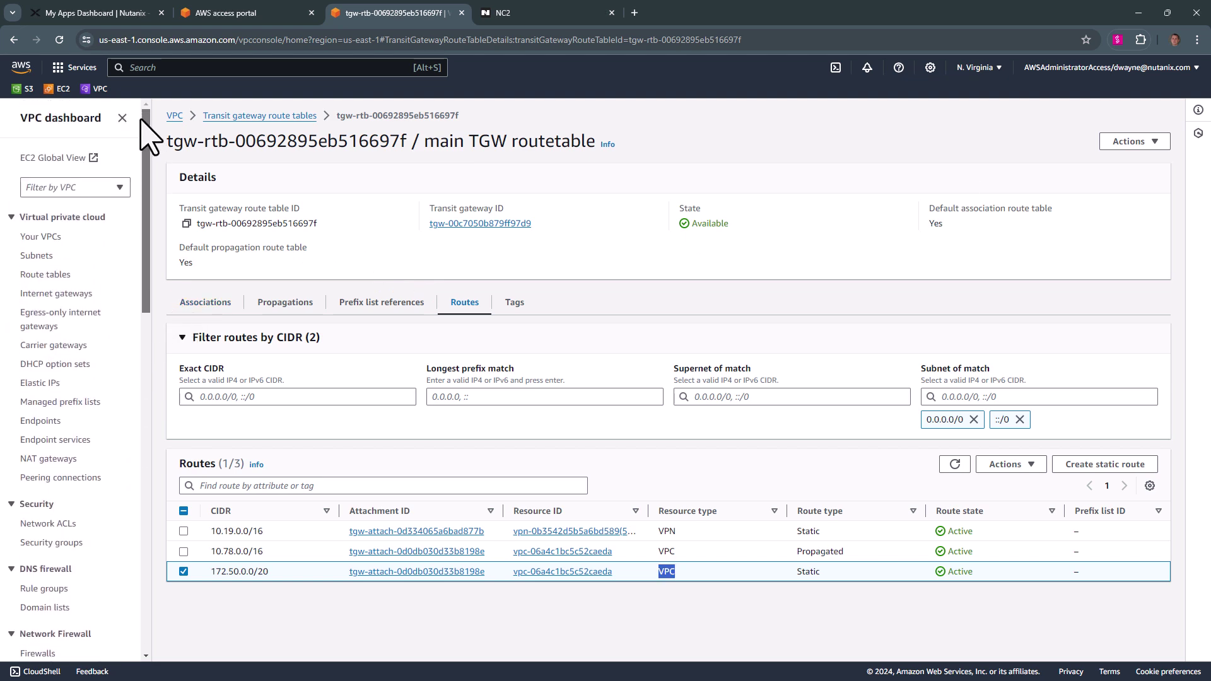
- Inspect the FVN VPC's resource map, then list all 30 subnets
left_click(41, 243)
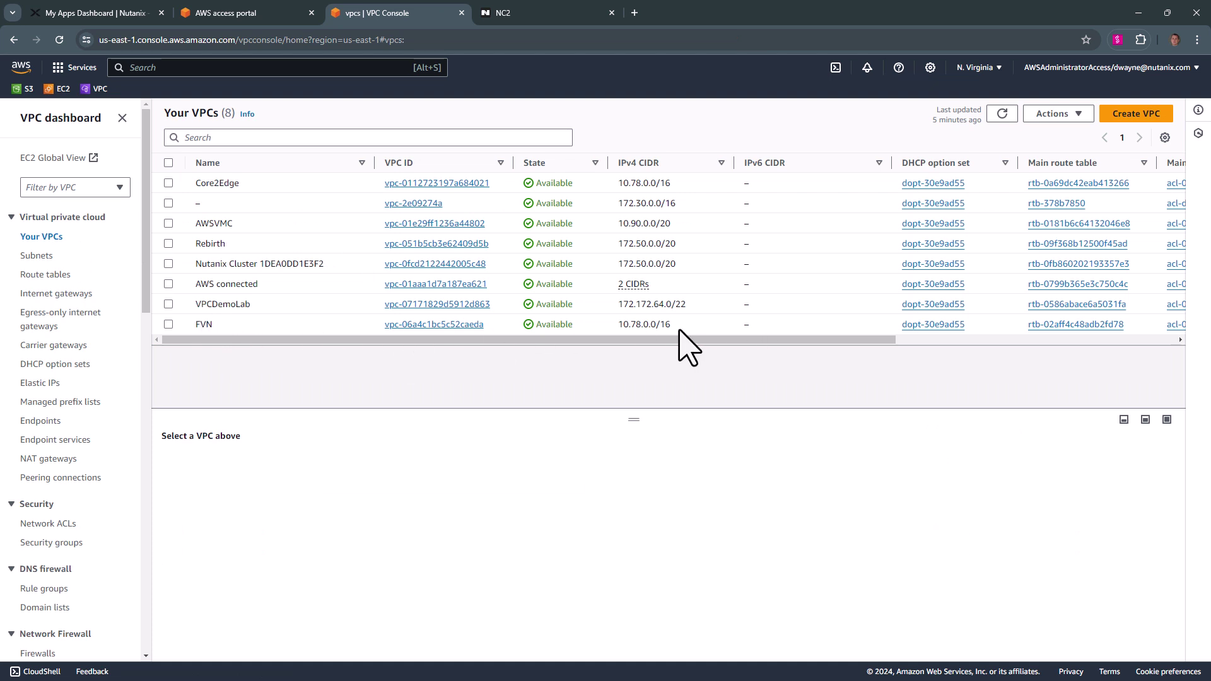
left_click(429, 326)
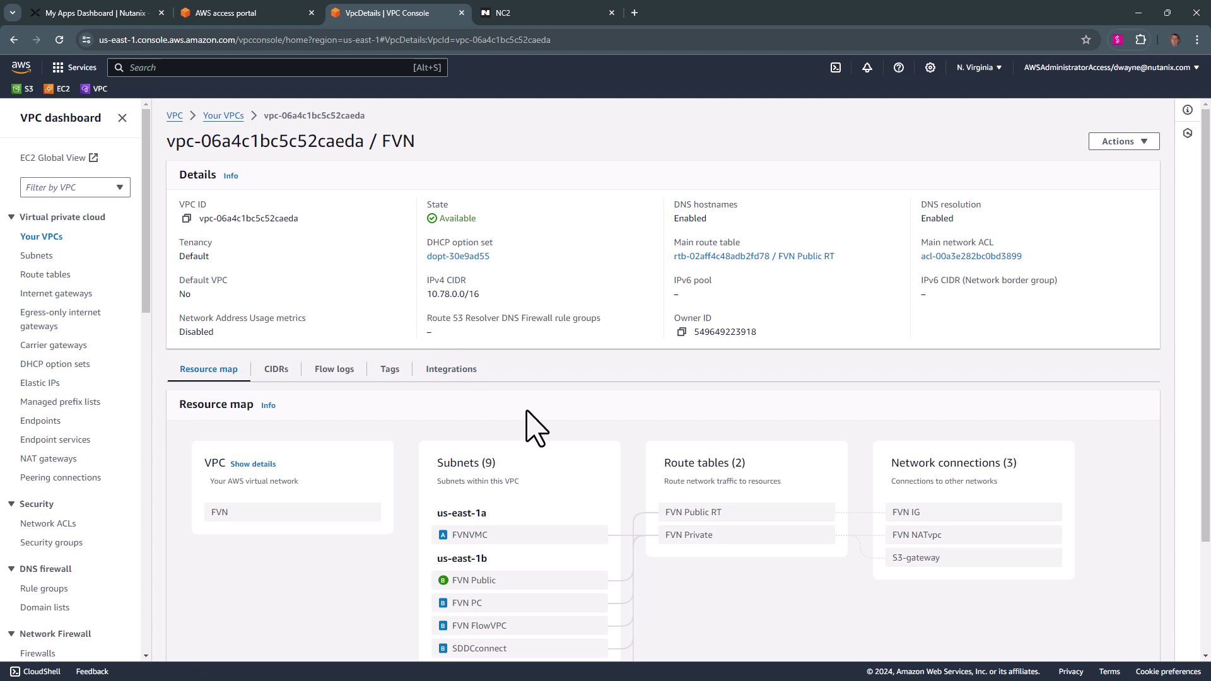
scroll(533, 425, "down", 1)
scroll(536, 428, "down", 2)
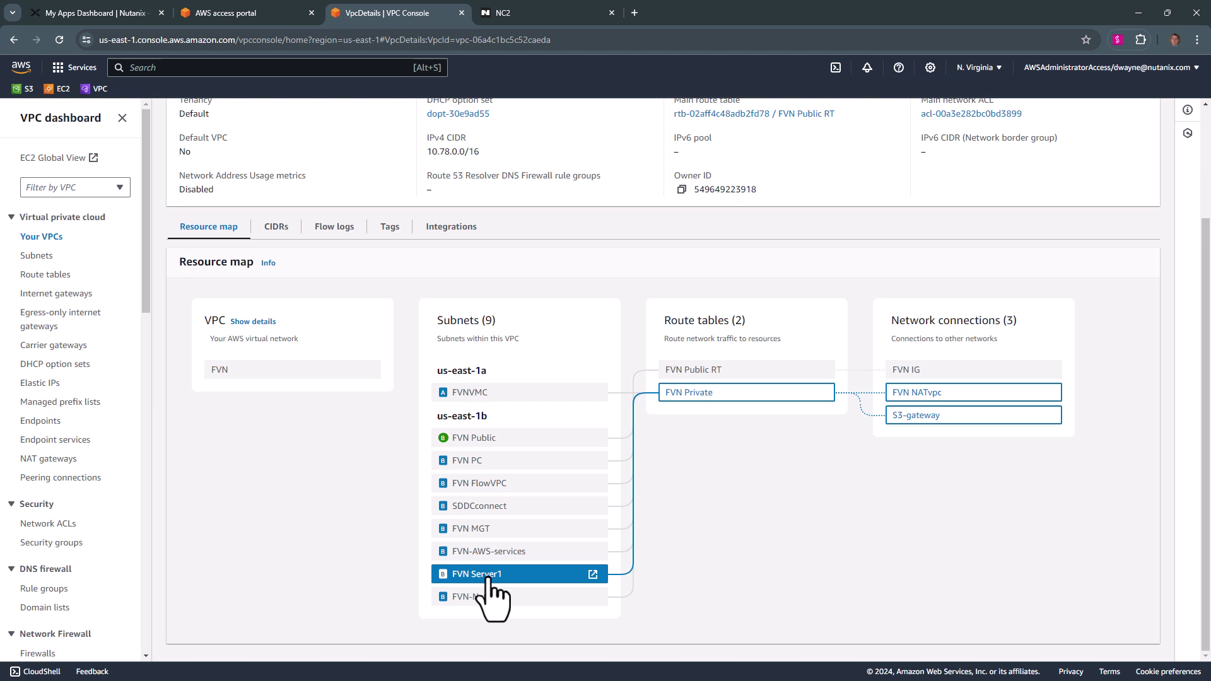
left_click(39, 259)
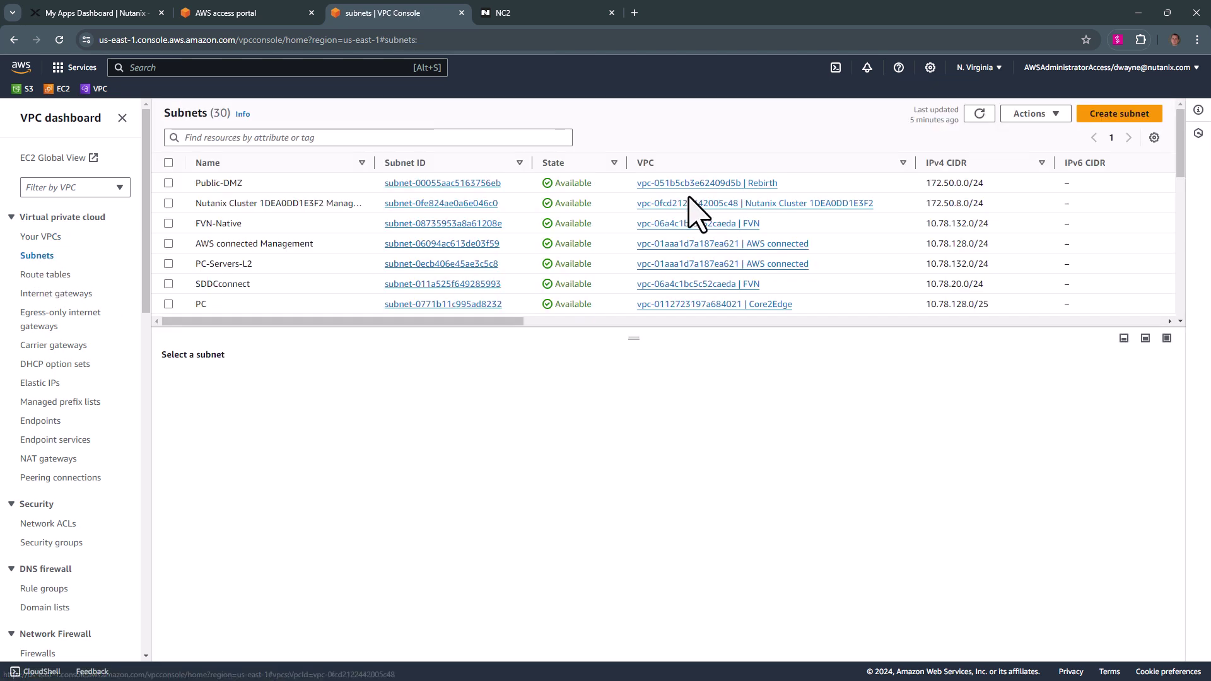
- Sort subnets by VPC, enlarge the table, and highlight FVN Server1's 10.78.131.0/26 range
left_click(892, 162)
scroll(861, 248, "down", 6)
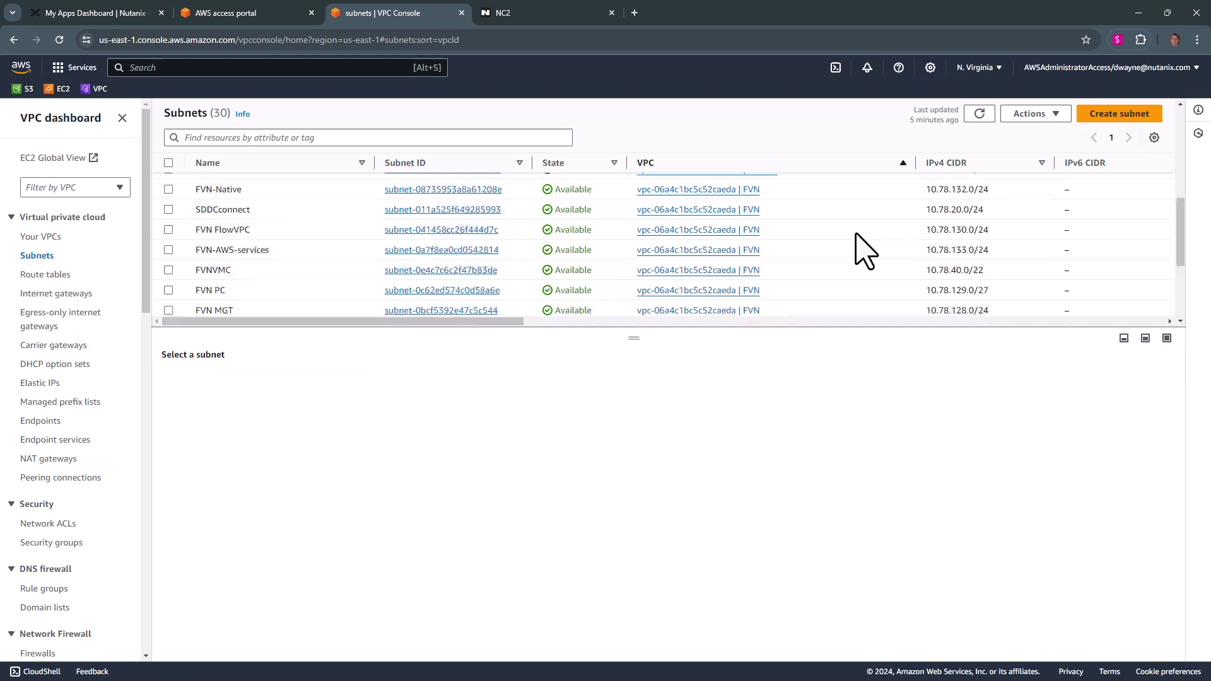
scroll(864, 251, "up", 2)
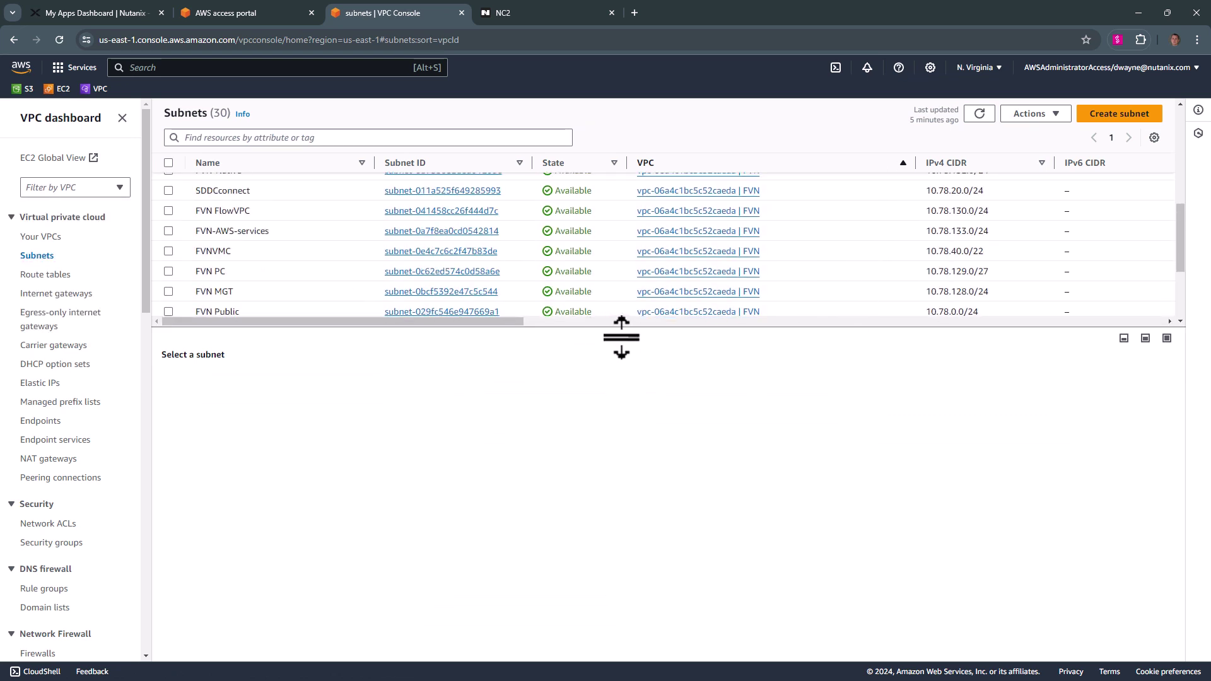
left_click_drag(619, 336, 673, 478)
scroll(759, 406, "up", 1)
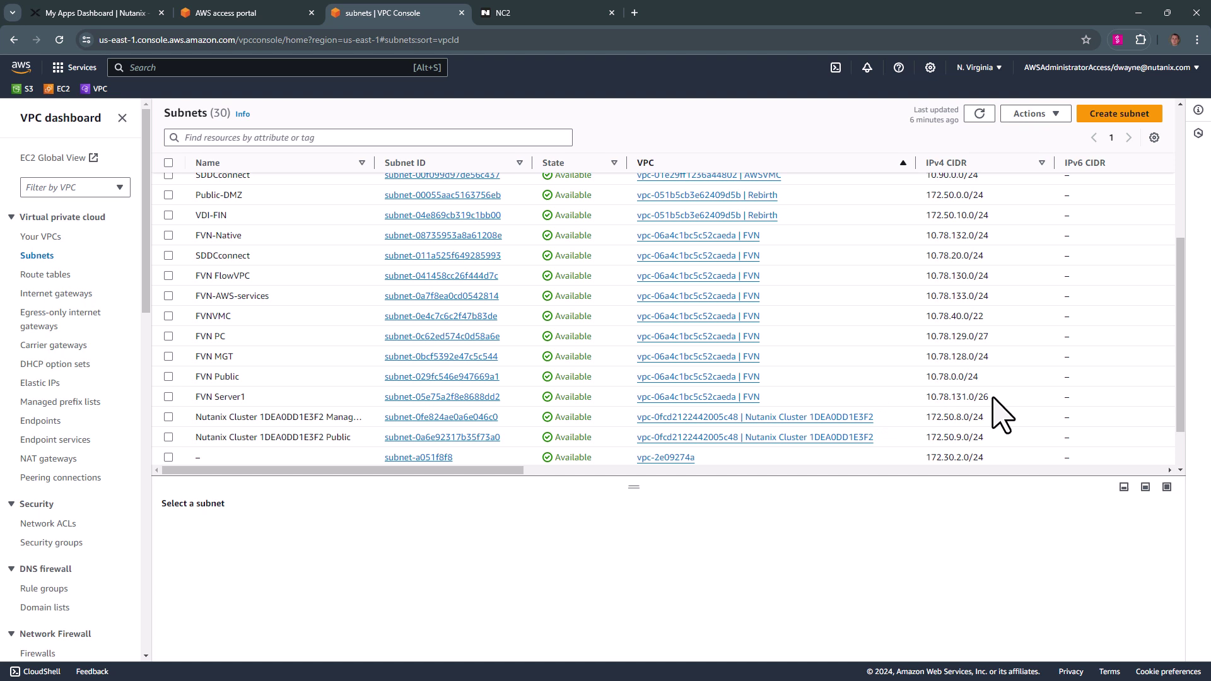
left_click_drag(992, 398, 921, 401)
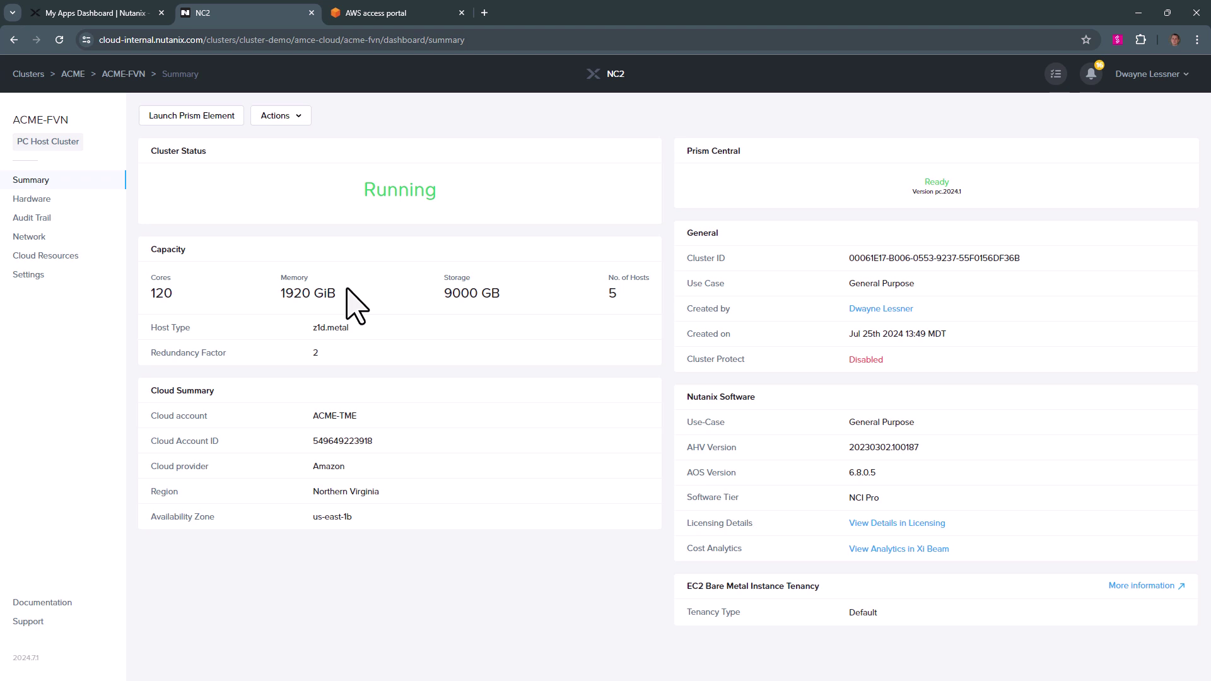
- Review ACME-FVN's network details, noting Prism Element IP 10.78.128.165, then view its Prism Central details
left_click(47, 249)
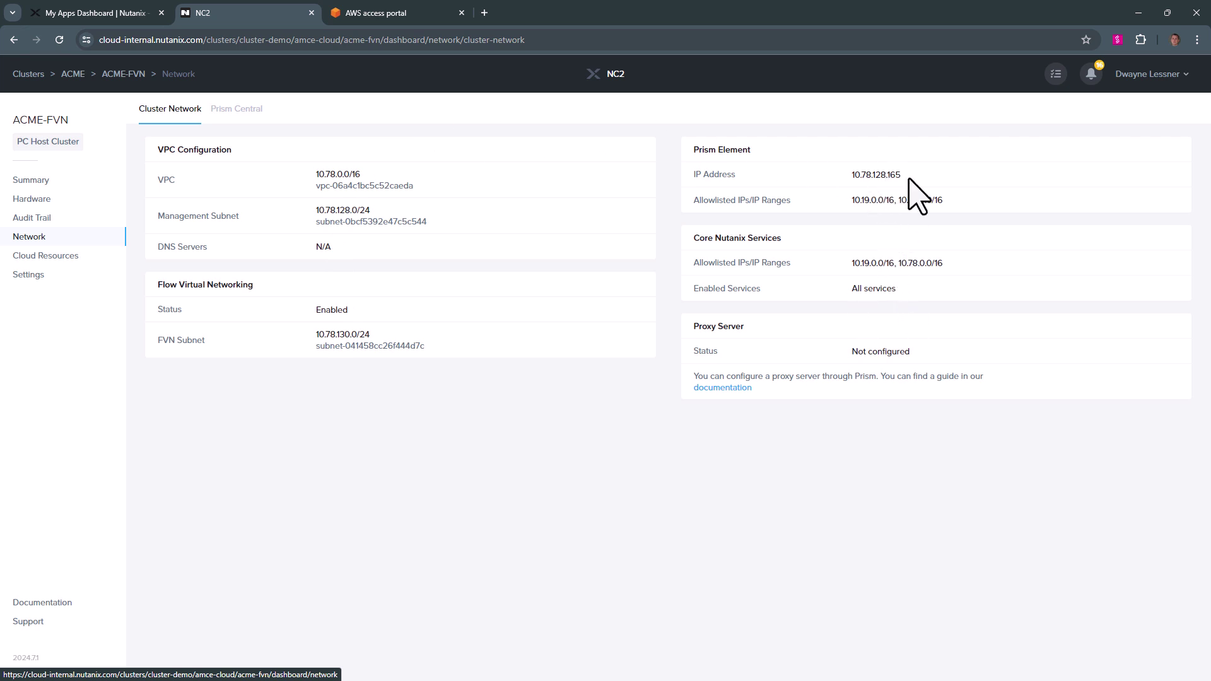
left_click_drag(910, 176, 843, 176)
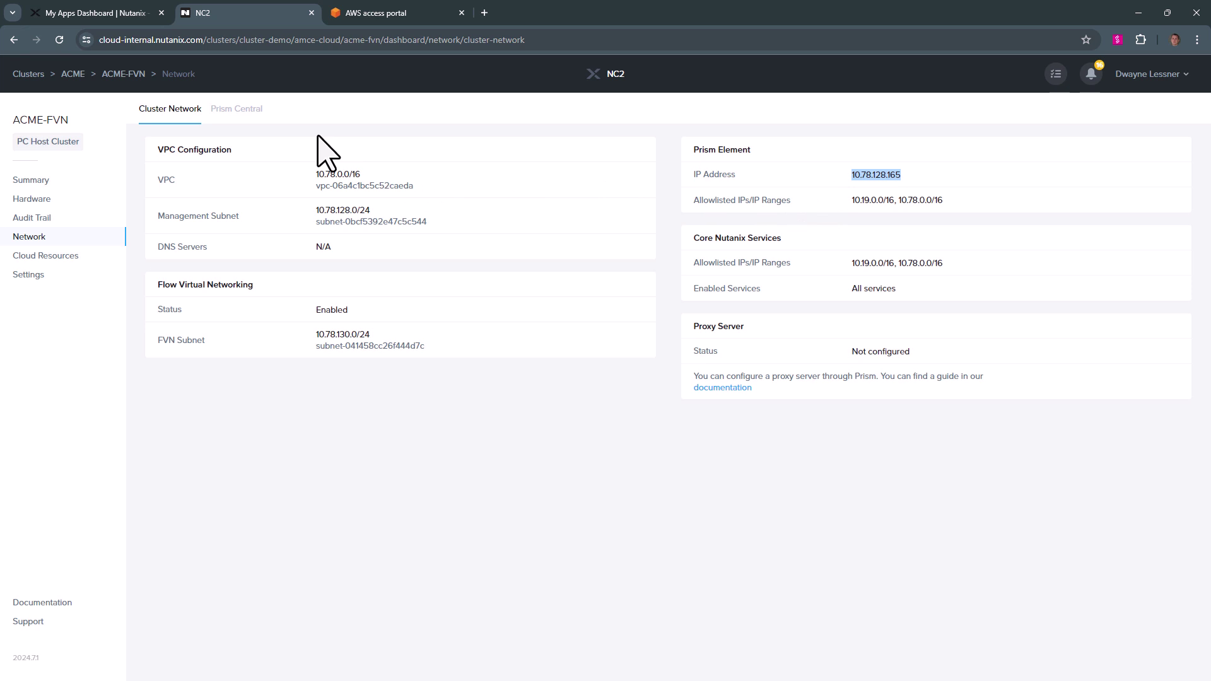
left_click(244, 111)
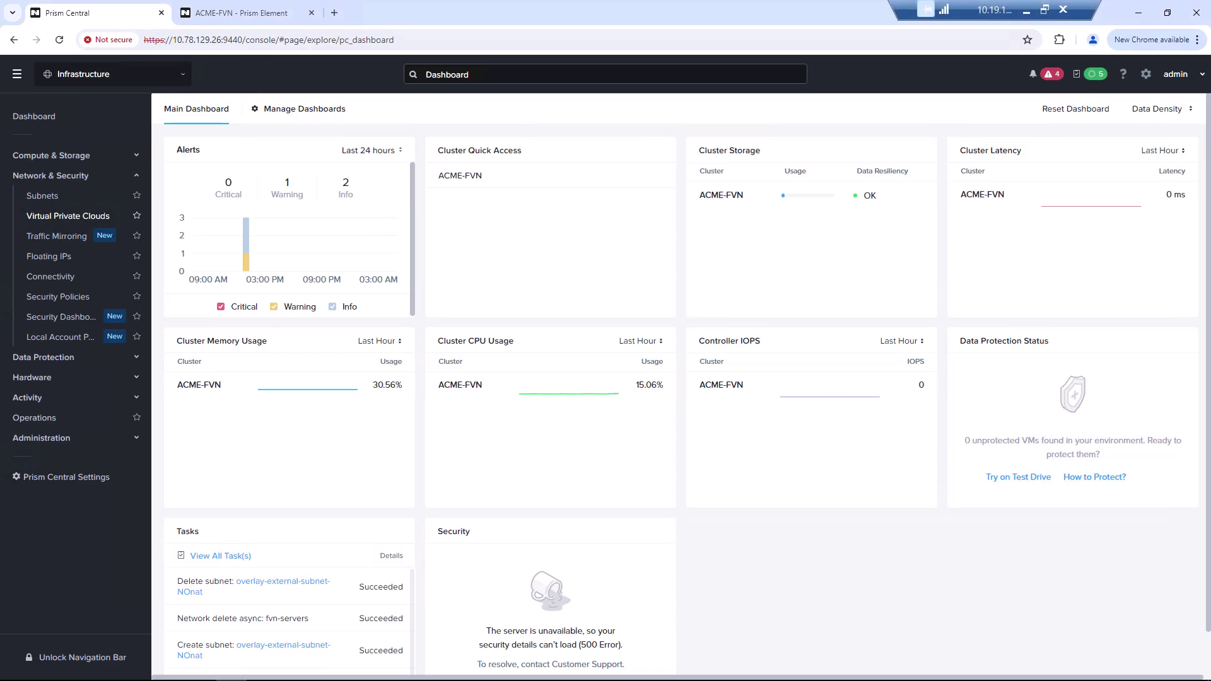
- In Prism Element, open Settings > Network Configuration and review the existing PC-Net subnet
left_click(208, 13)
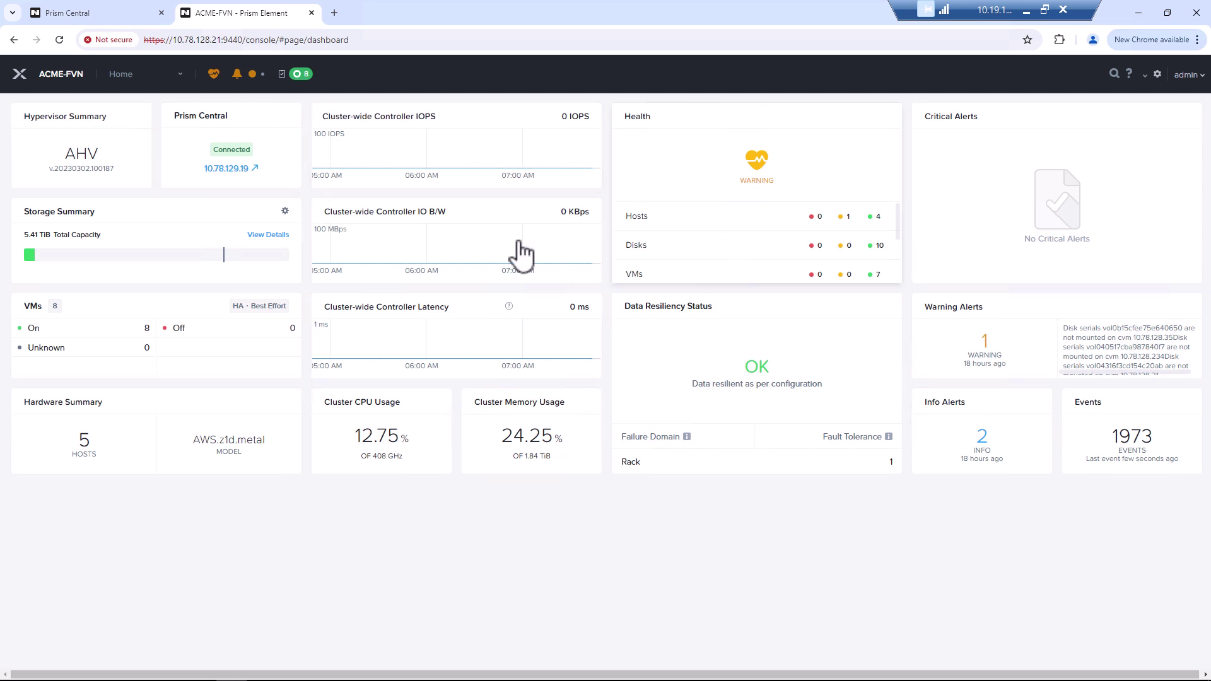
left_click(179, 74)
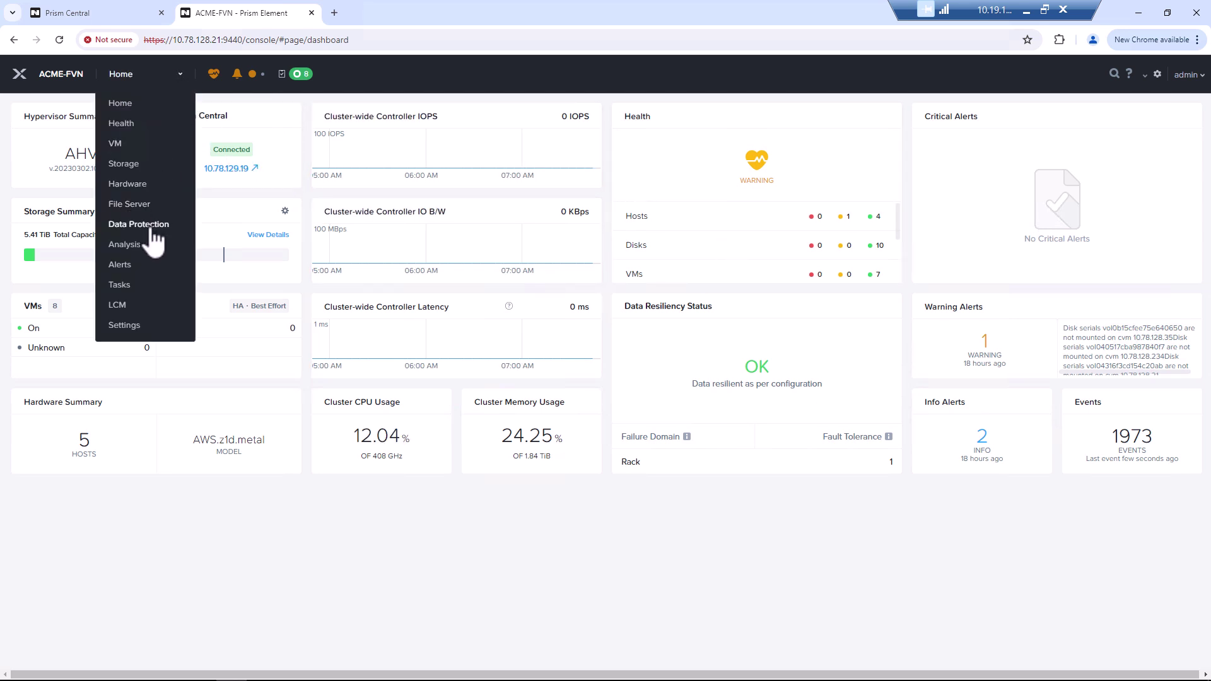
left_click(126, 327)
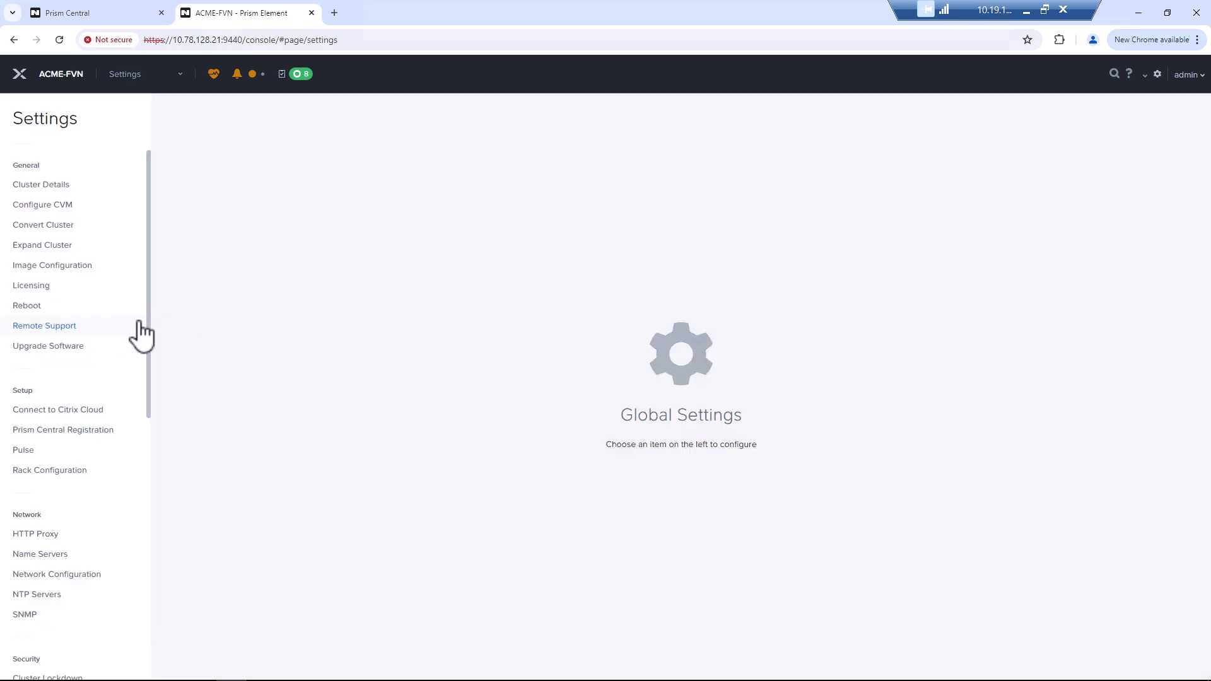
left_click(88, 575)
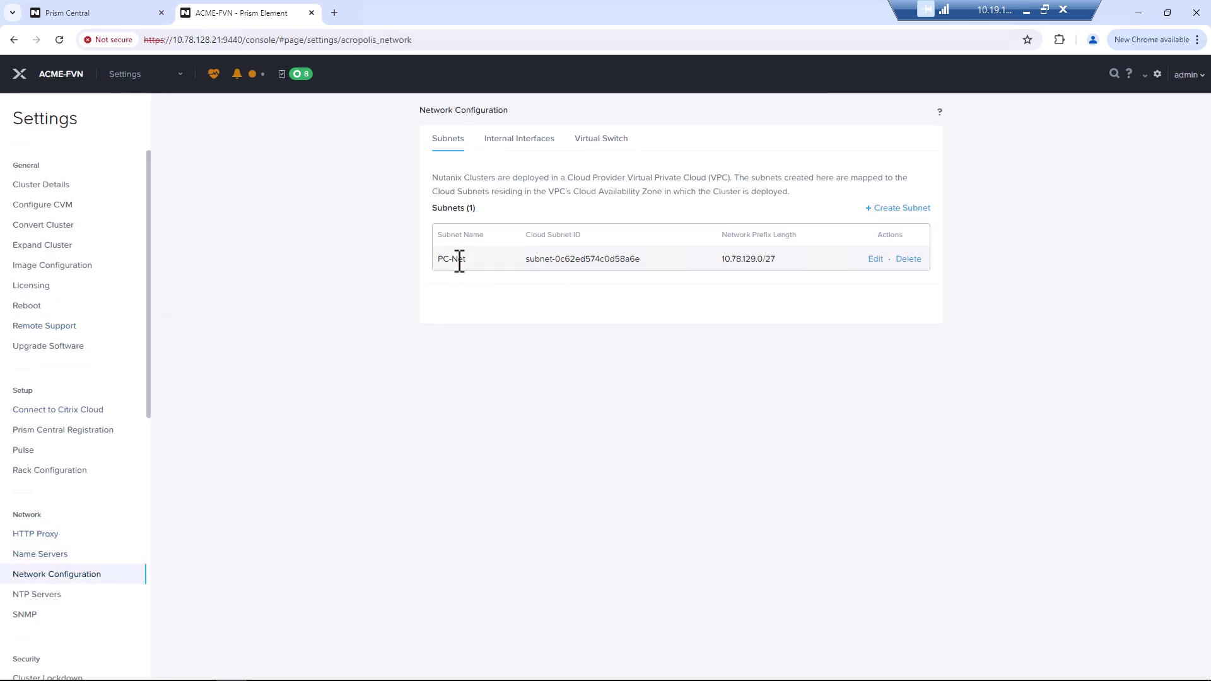
left_click_drag(459, 260, 698, 244)
left_click(670, 221)
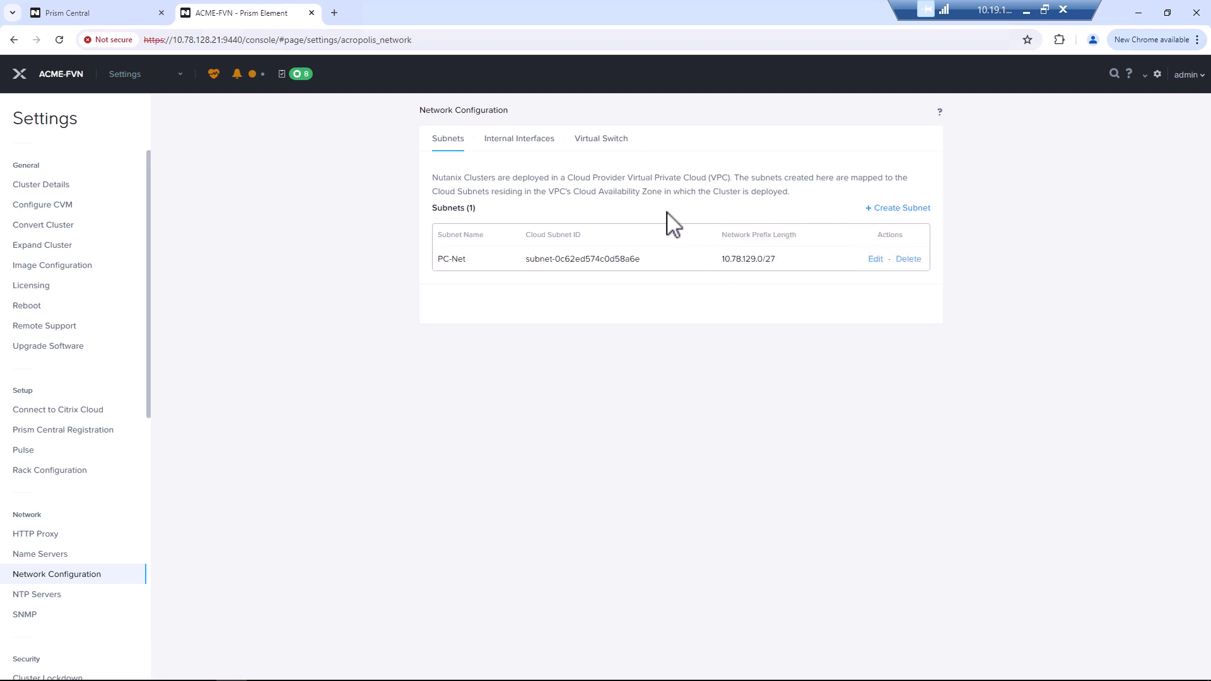
- Start a new subnet named fvn-servers mapped to cloud subnet subnet-05e75a2f8e8688dd2
left_click(902, 209)
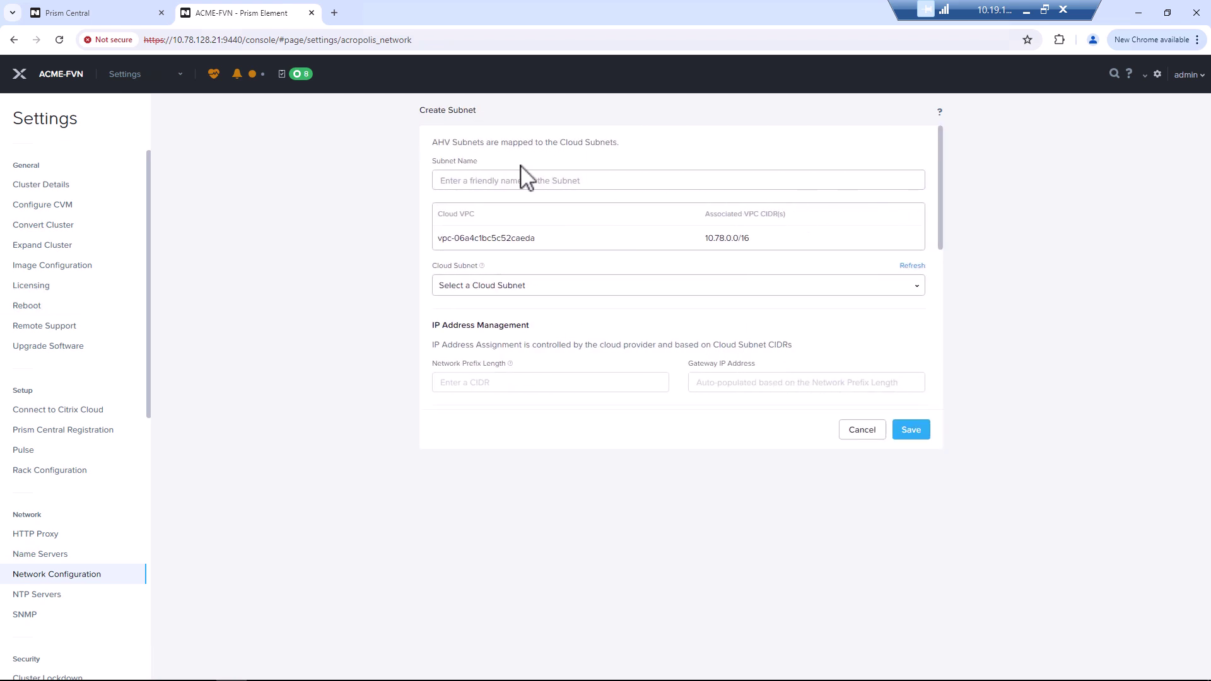
left_click(506, 180)
type("t")
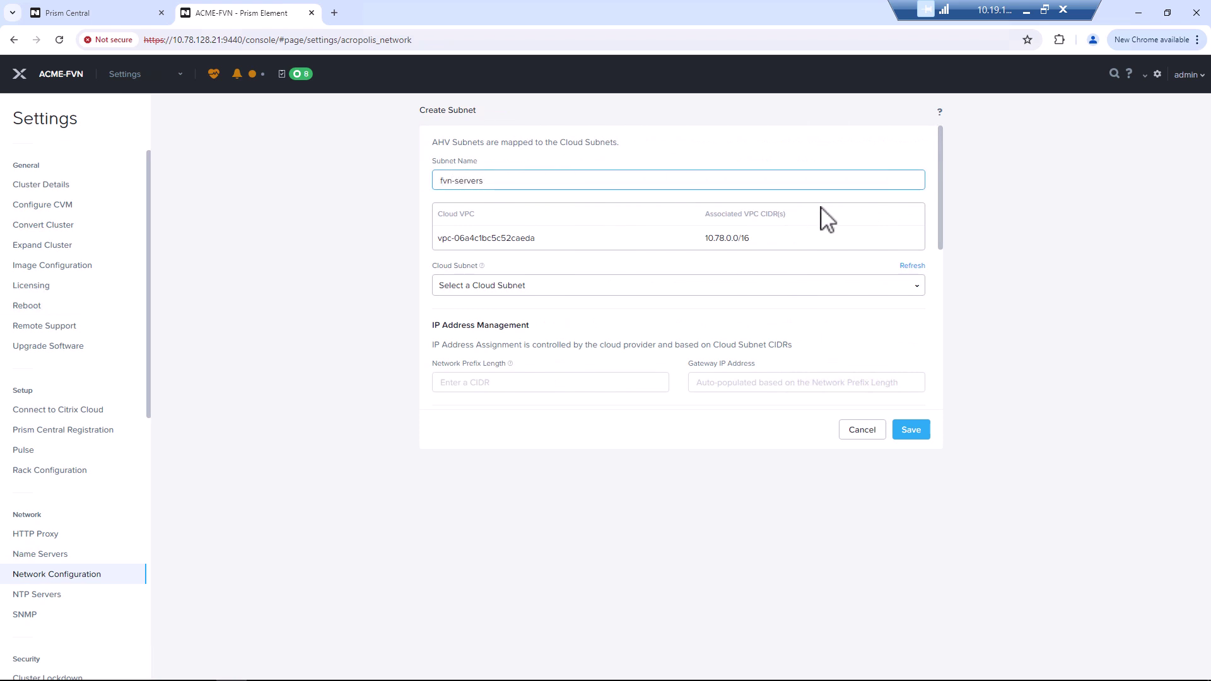
left_click(940, 165)
scroll(943, 183, "down", 1)
left_click_drag(940, 178, 940, 186)
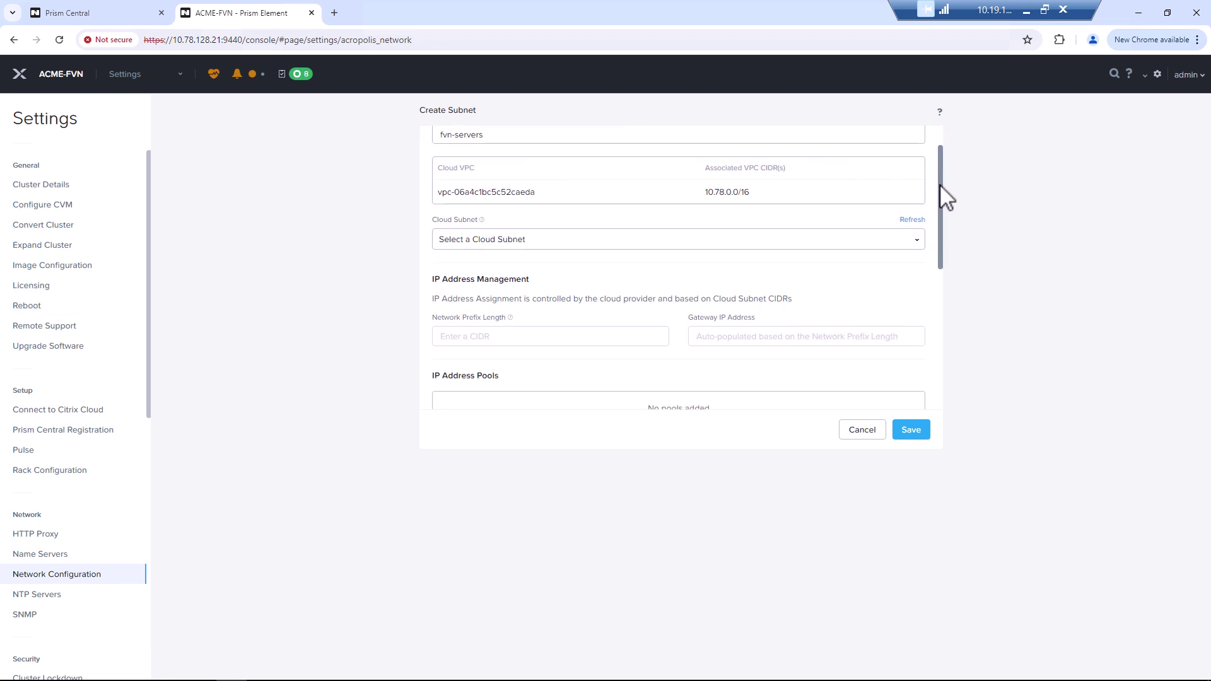
left_click(809, 253)
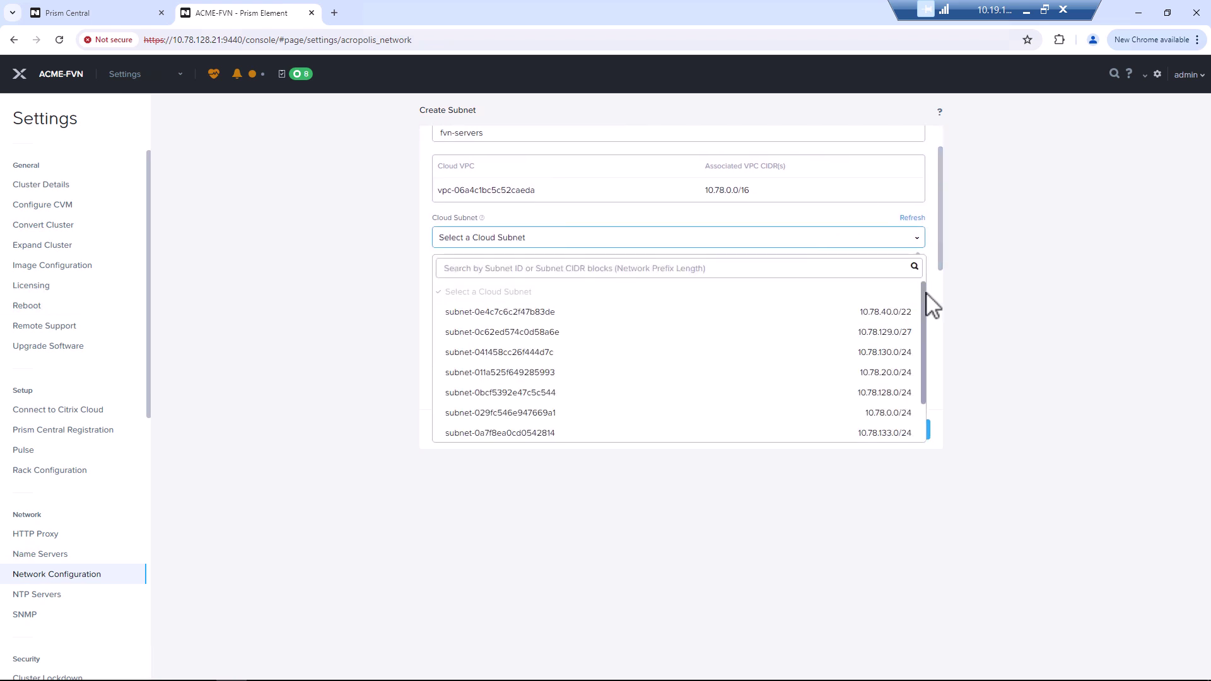
left_click_drag(926, 293, 924, 343)
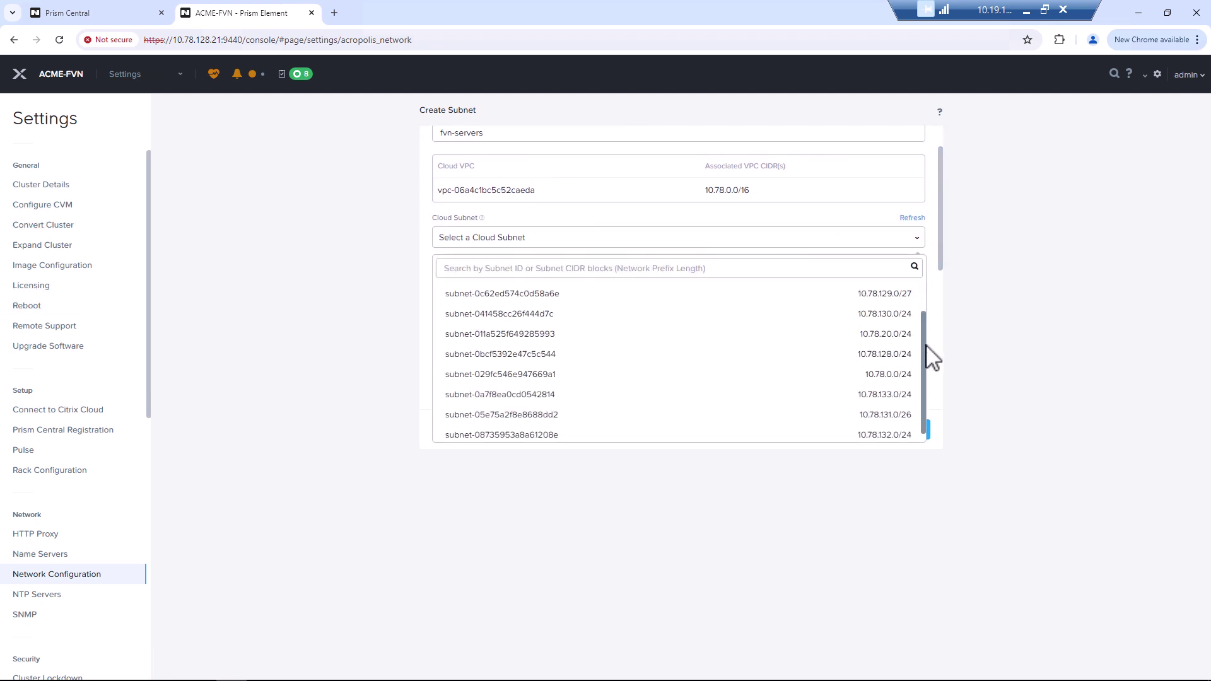
left_click(752, 411)
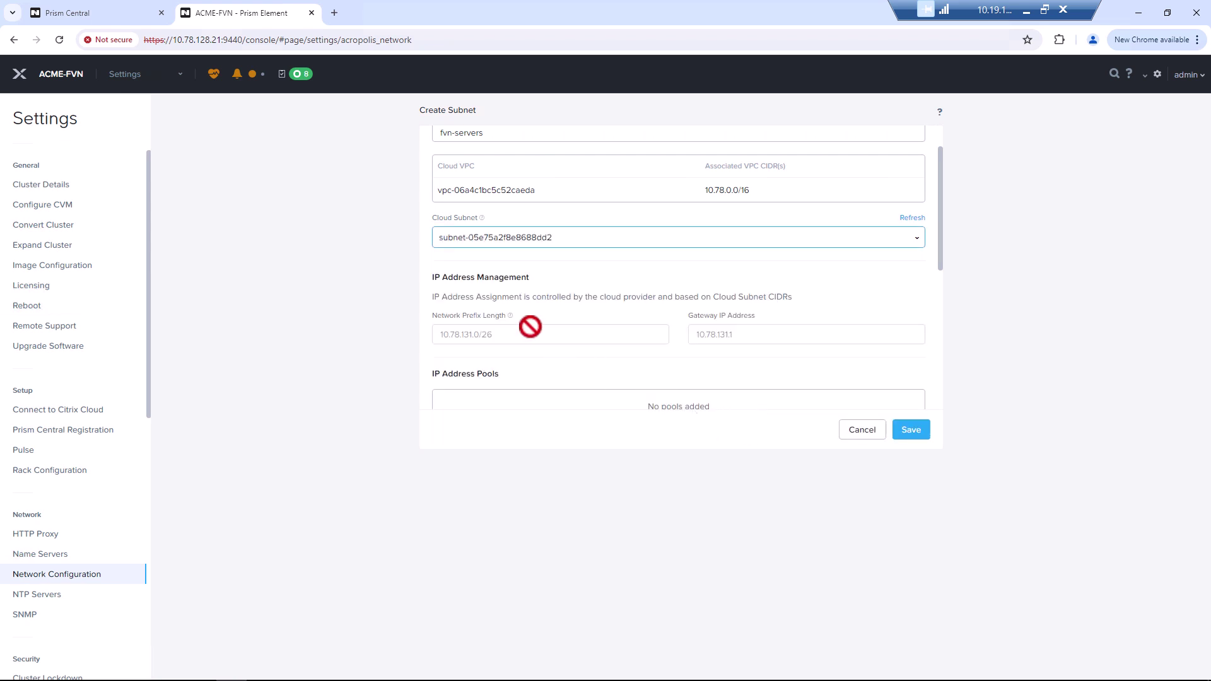
- Add an IP pool from 10.78.131.5 to 10.78.131.10
scroll(529, 326, "down", 2)
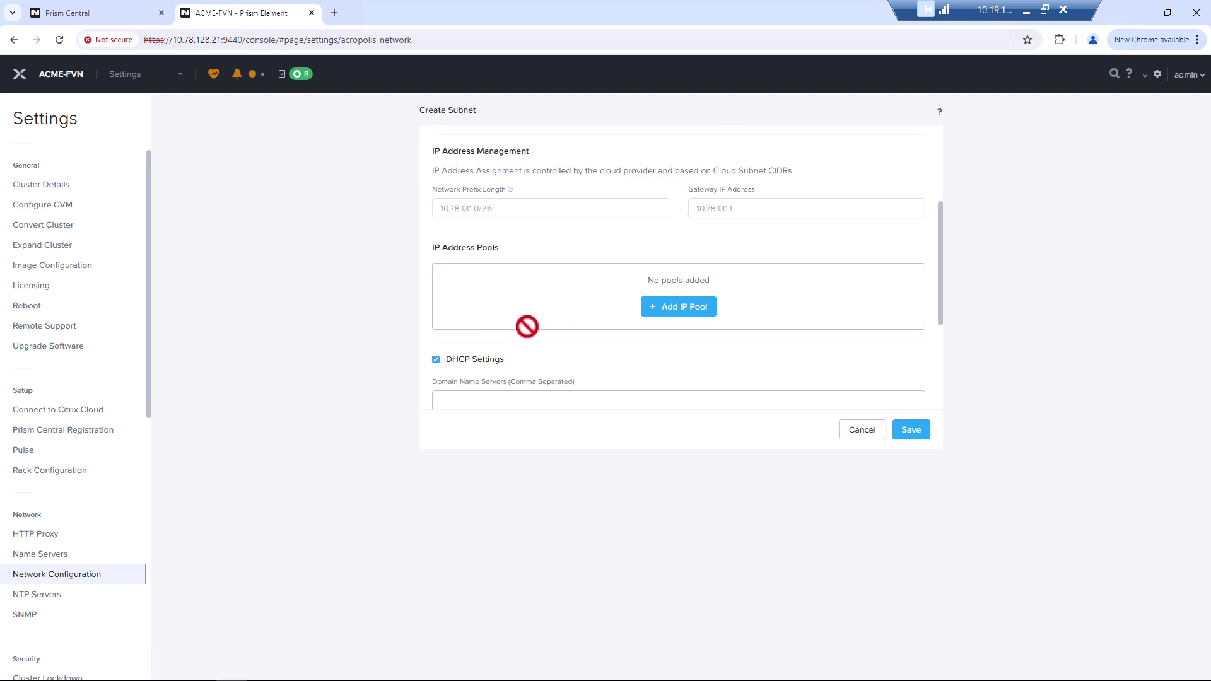
left_click(686, 308)
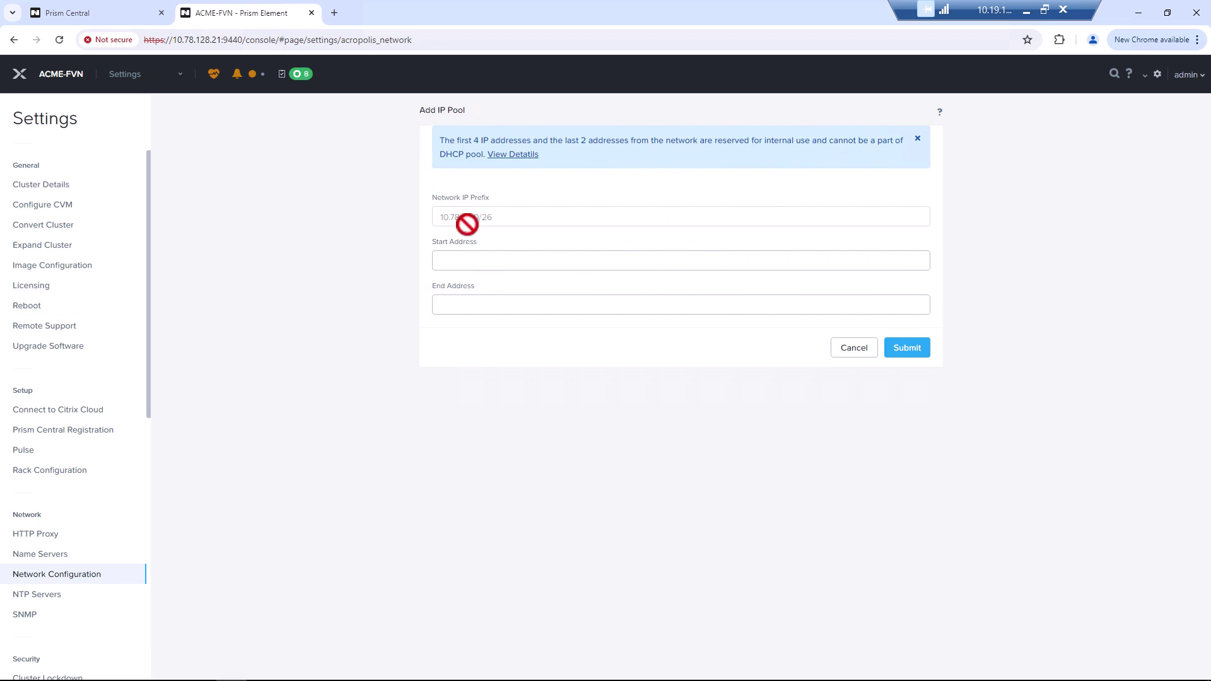
left_click(462, 260)
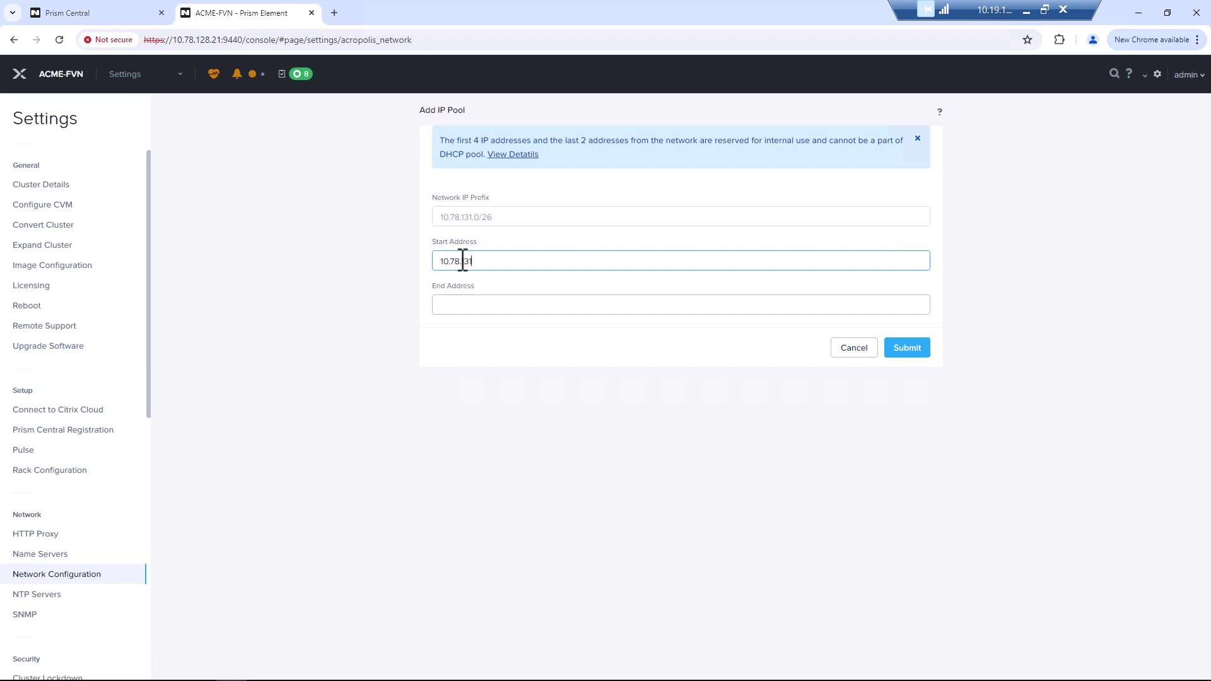
type("10.78.131.5")
key("Tab")
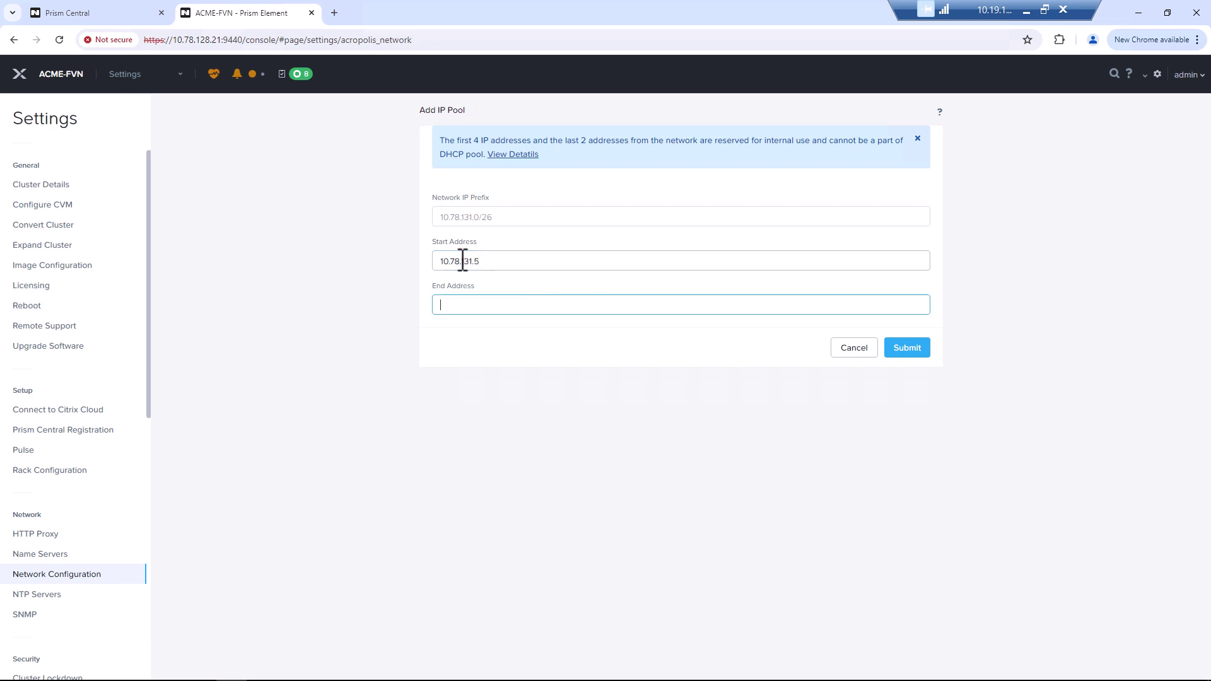
key("shift+Tab")
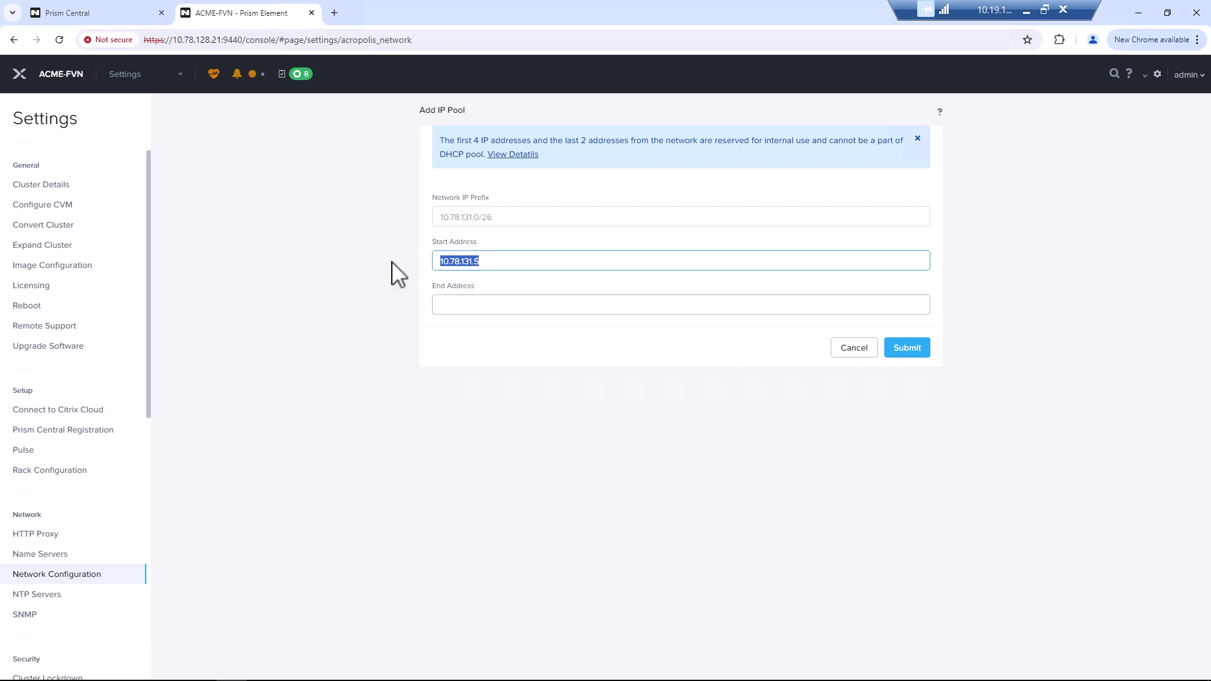
left_click(479, 305)
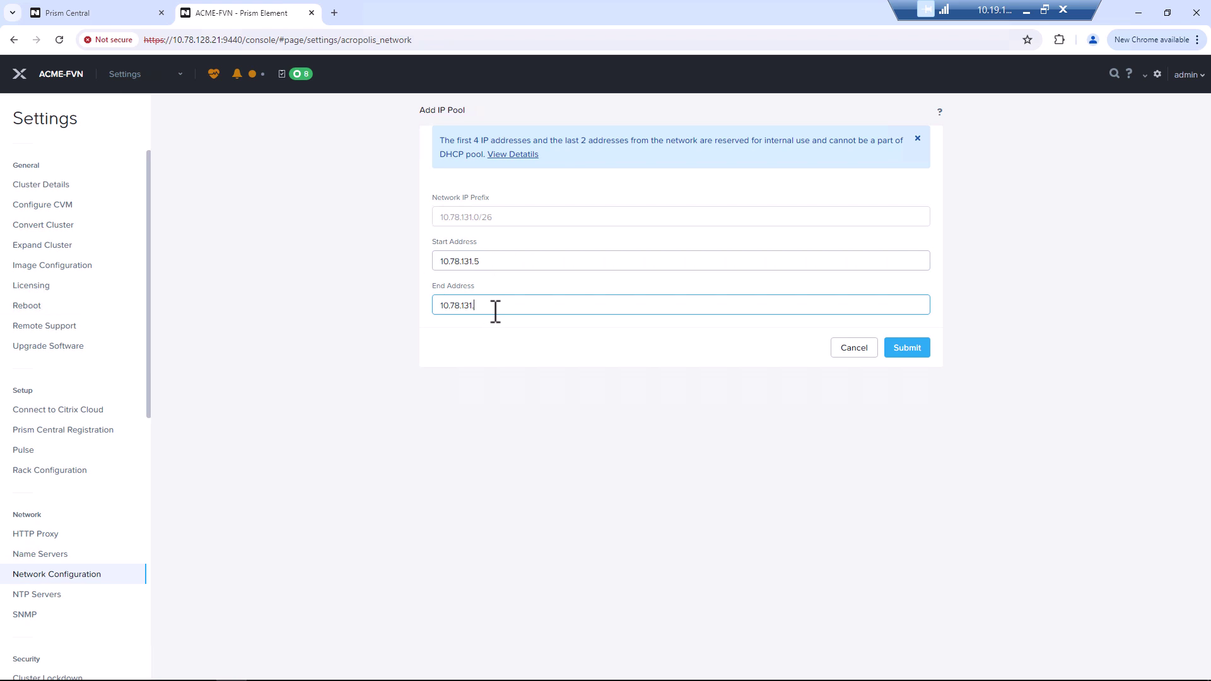
left_click(896, 346)
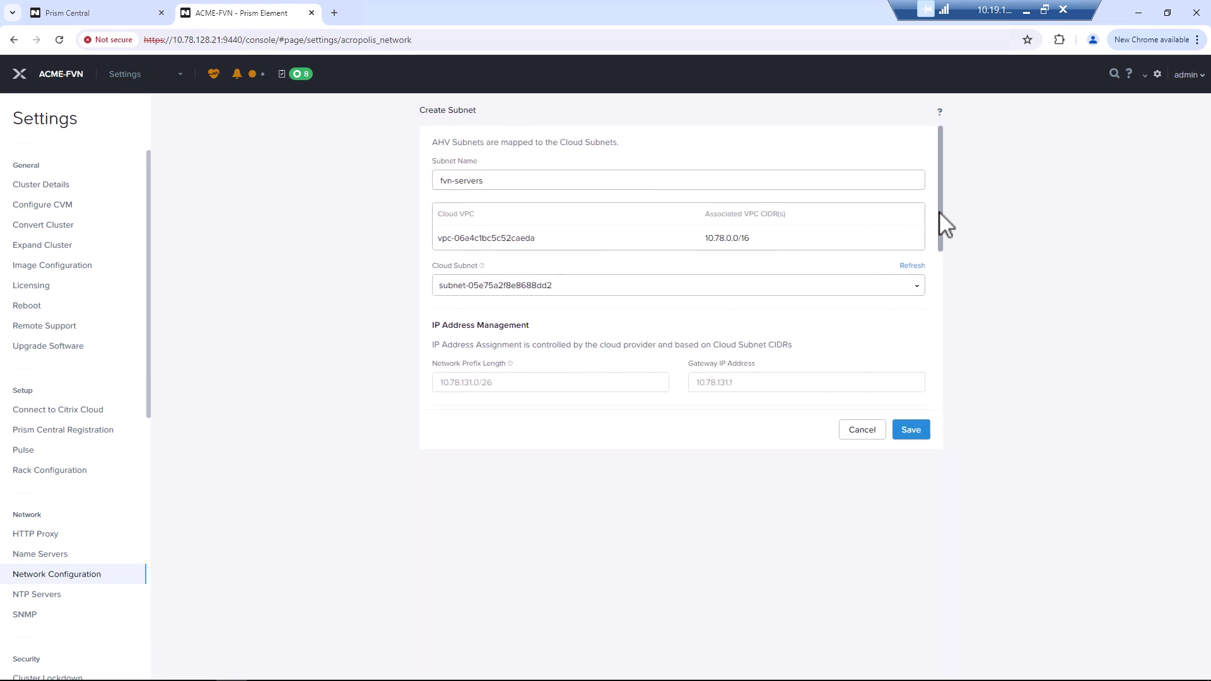
- Set the DHCP name server to 8.8.8.8 and save the fvn-servers subnet
scroll(939, 212, "down", 2)
scroll(943, 277, "down", 1)
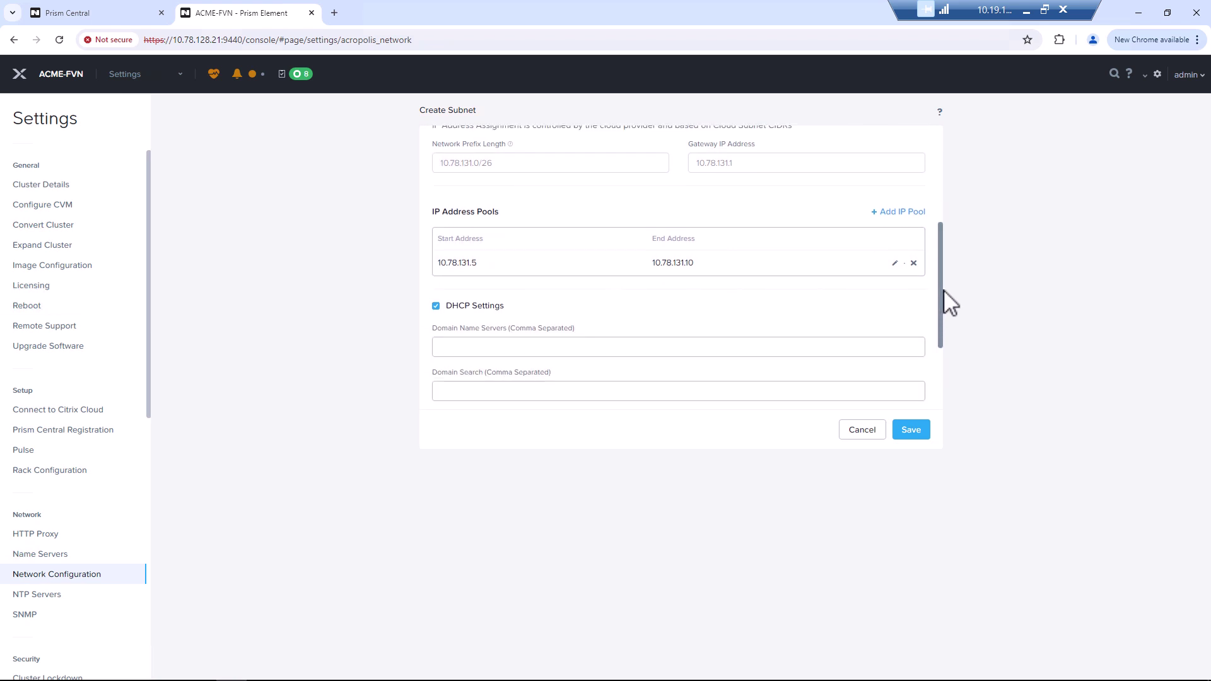
scroll(944, 290, "down", 1)
left_click(686, 271)
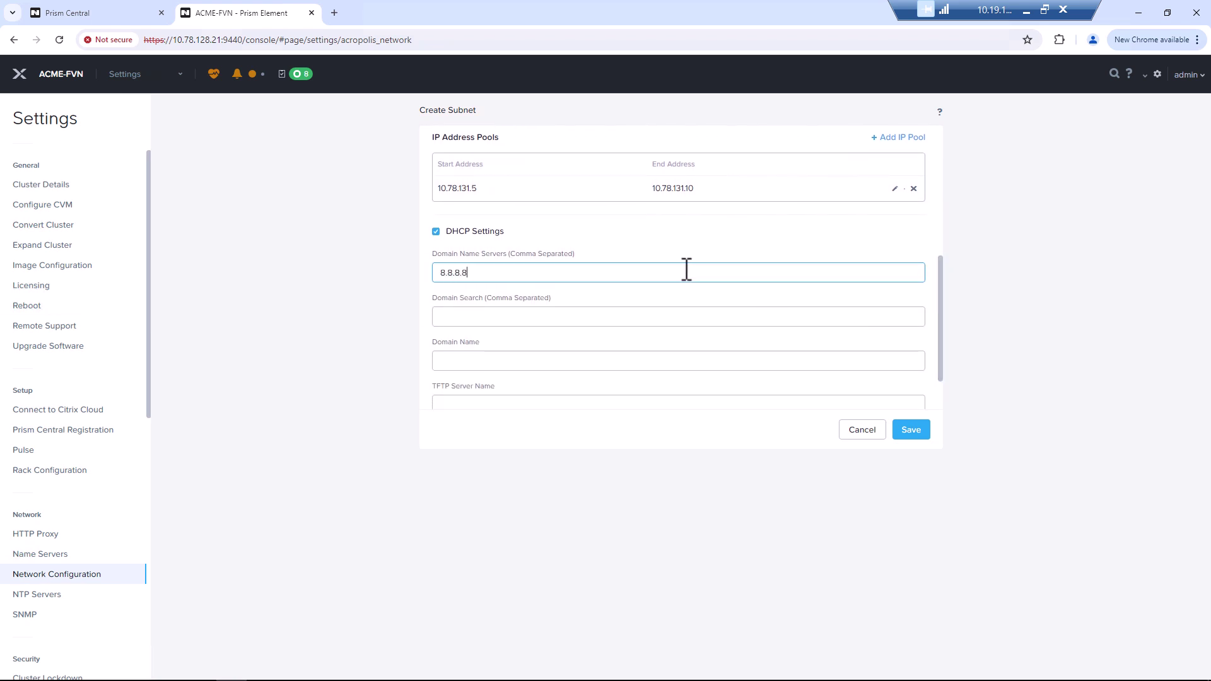
left_click(914, 434)
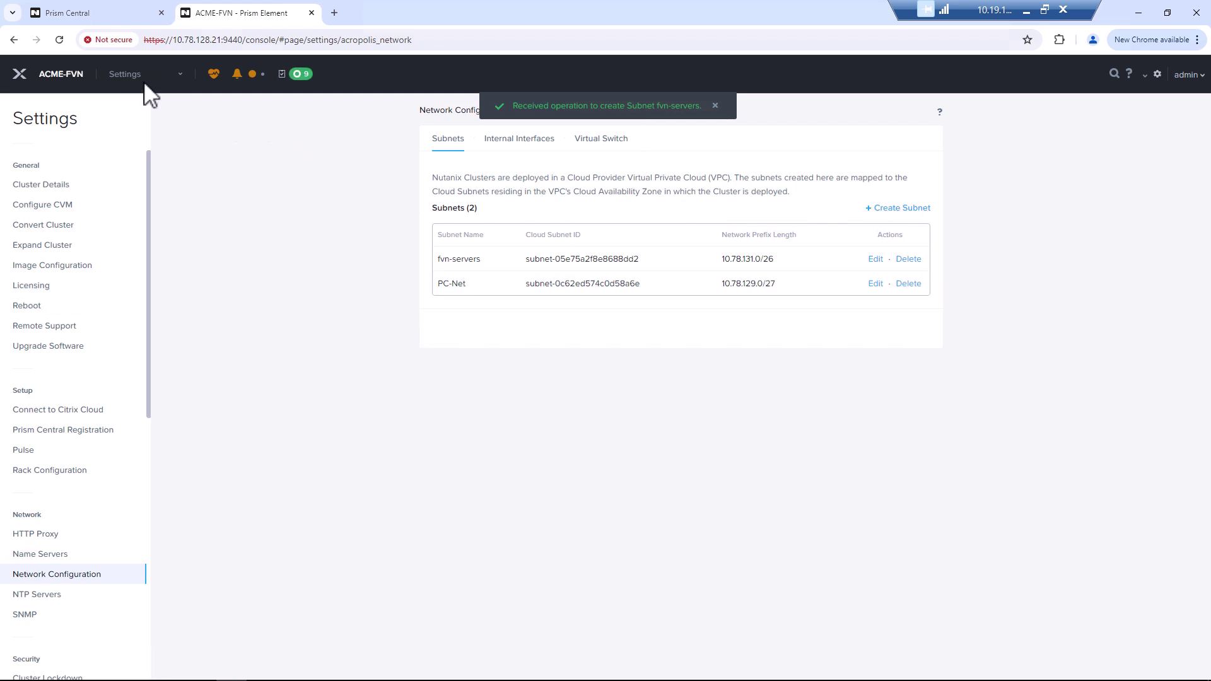
- In Prism Central, open transit-vpc's subnet list showing overlay-external-subnet-nat (10.78.130.0/24)
left_click(84, 19)
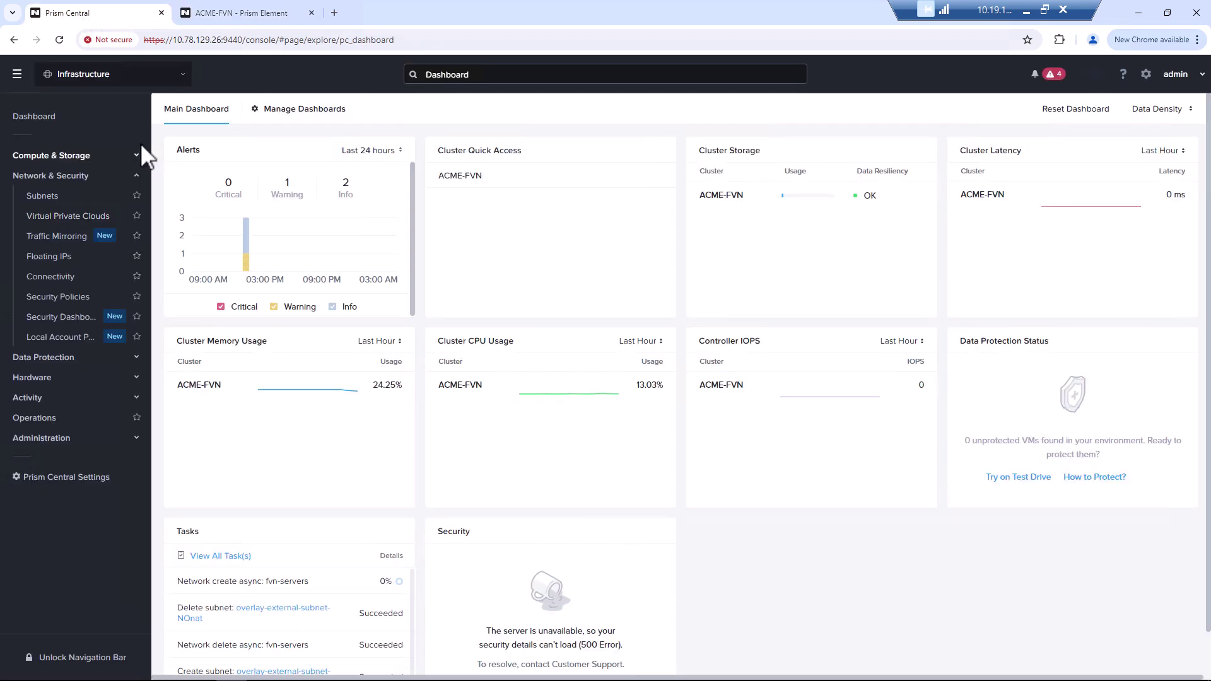
left_click(92, 216)
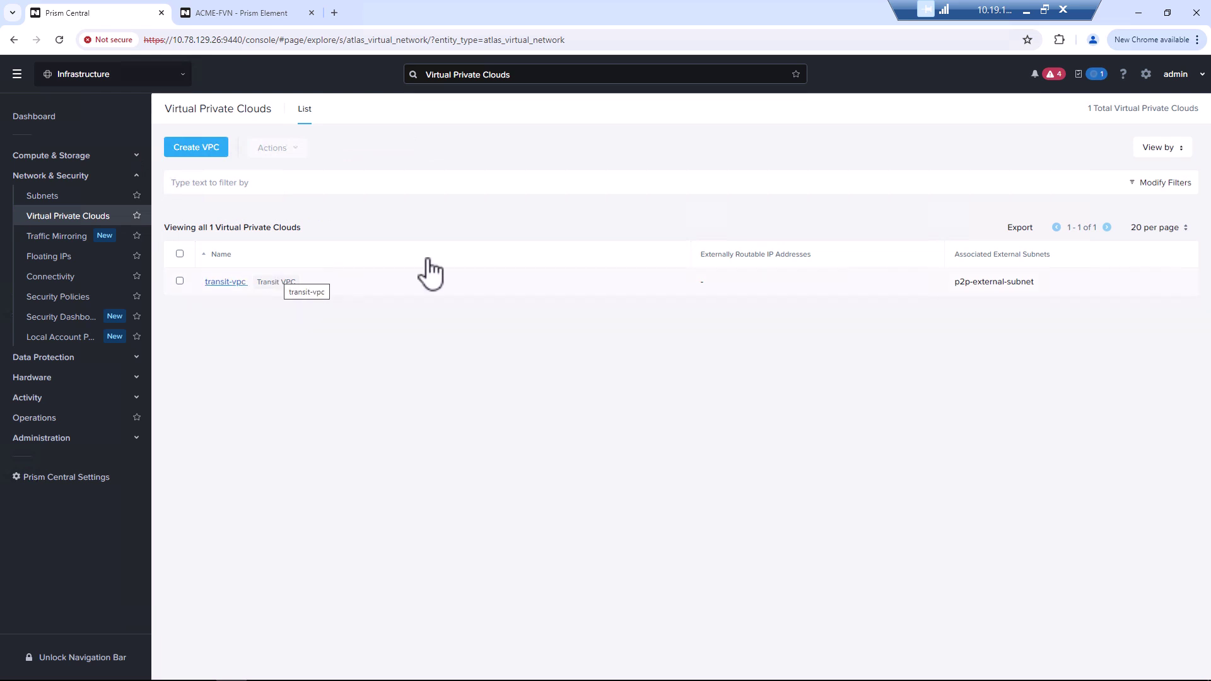
left_click_drag(960, 282, 1007, 282)
left_click(215, 284)
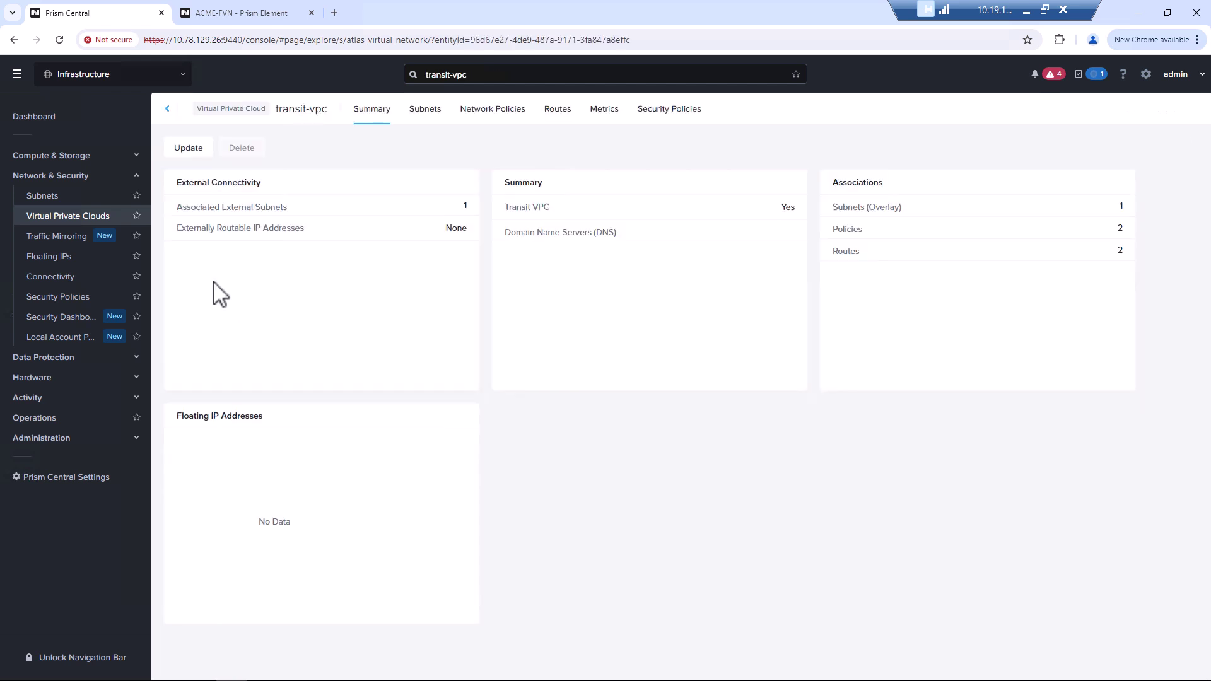
left_click(425, 111)
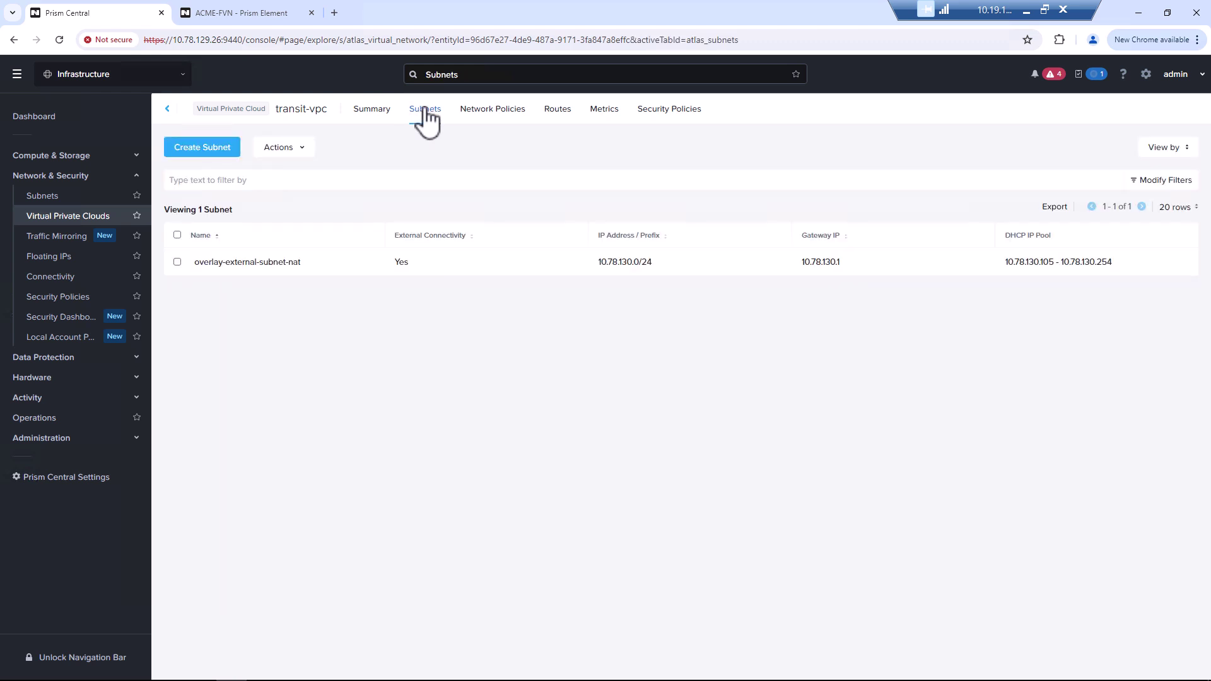
- Start subnet overlay-external-subnet-NOnat with network 192.195.0.0/24 and gateway 192.195.0.1
left_click(227, 156)
left_click(466, 228)
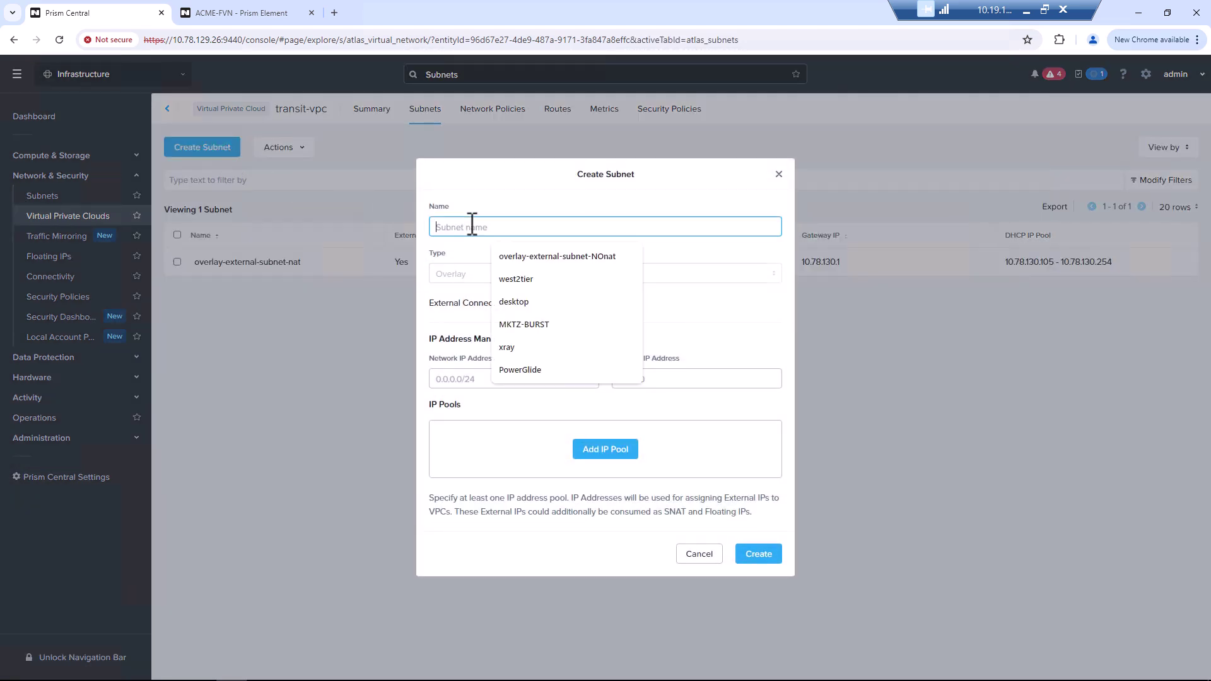
left_click(514, 265)
left_click(460, 271)
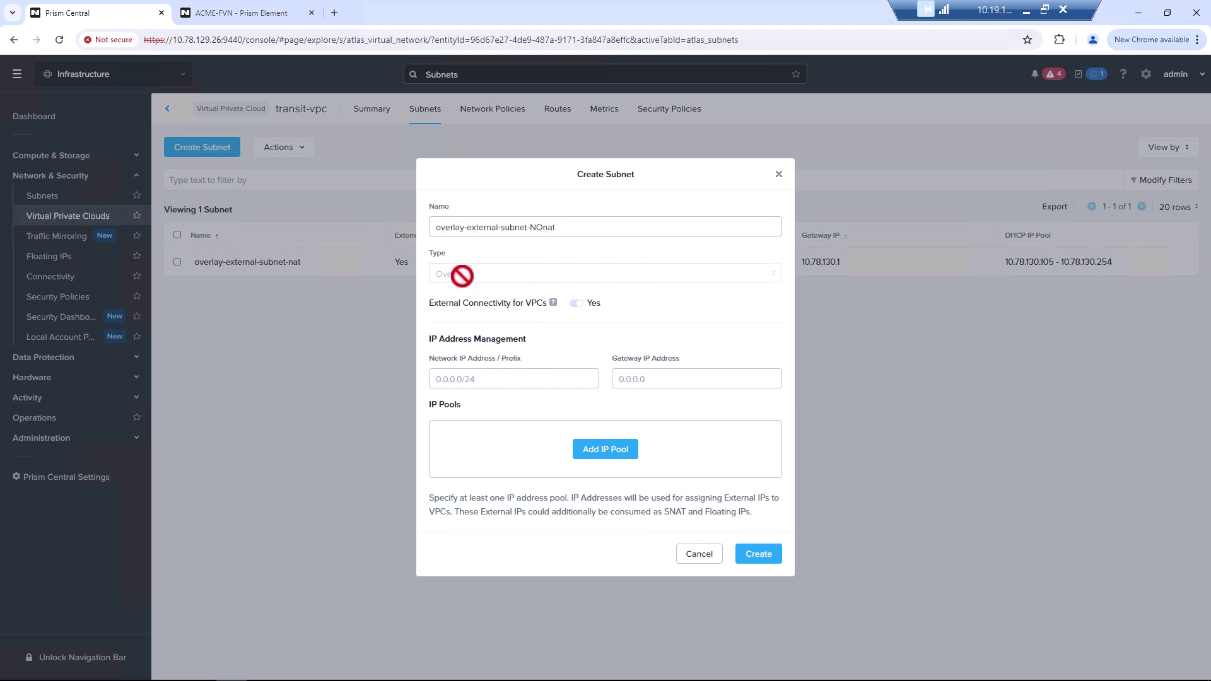
left_click(542, 378)
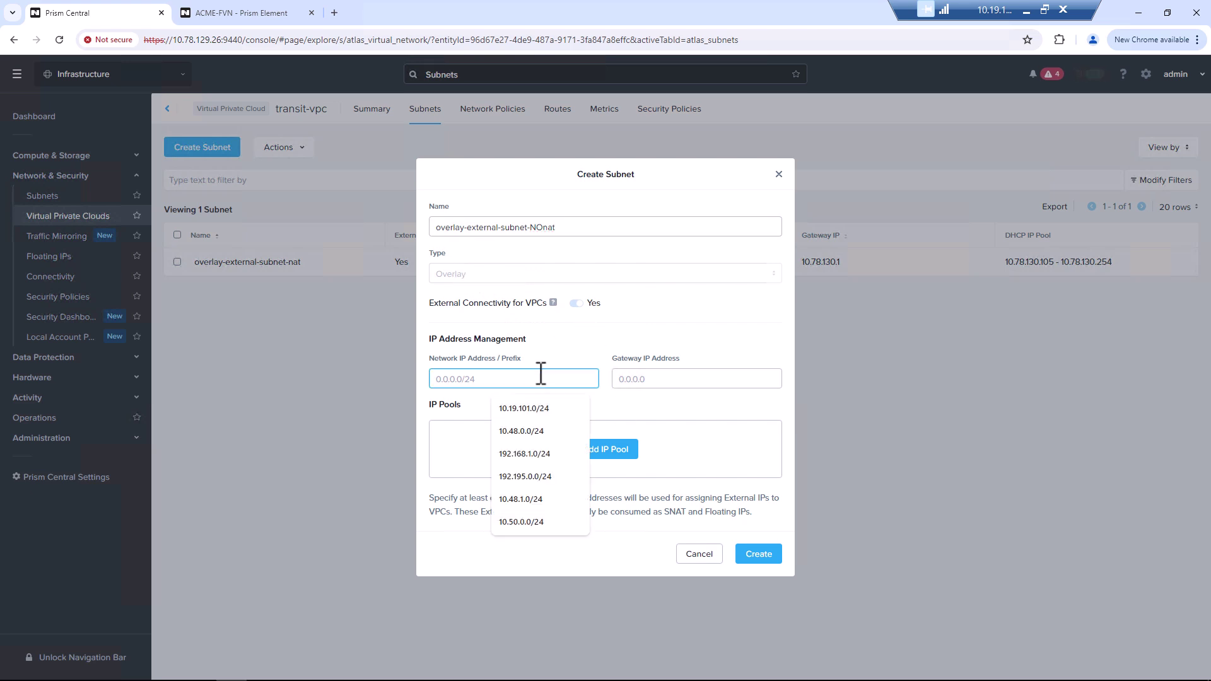
left_click(544, 477)
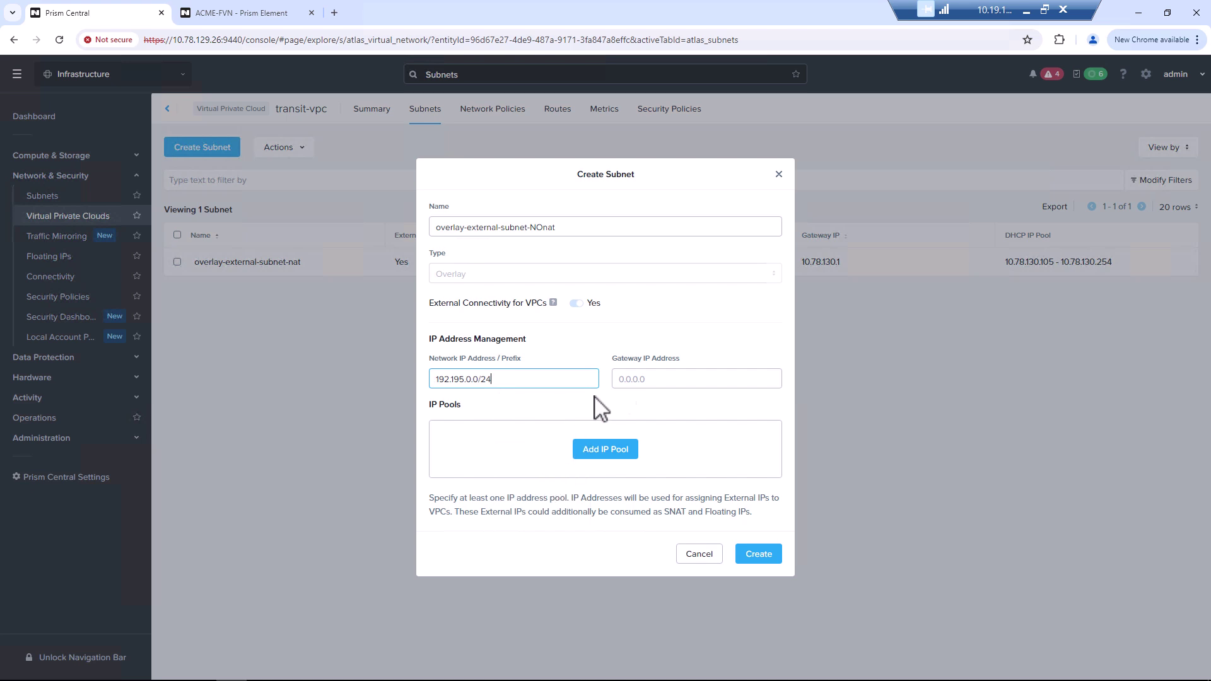
left_click(641, 379)
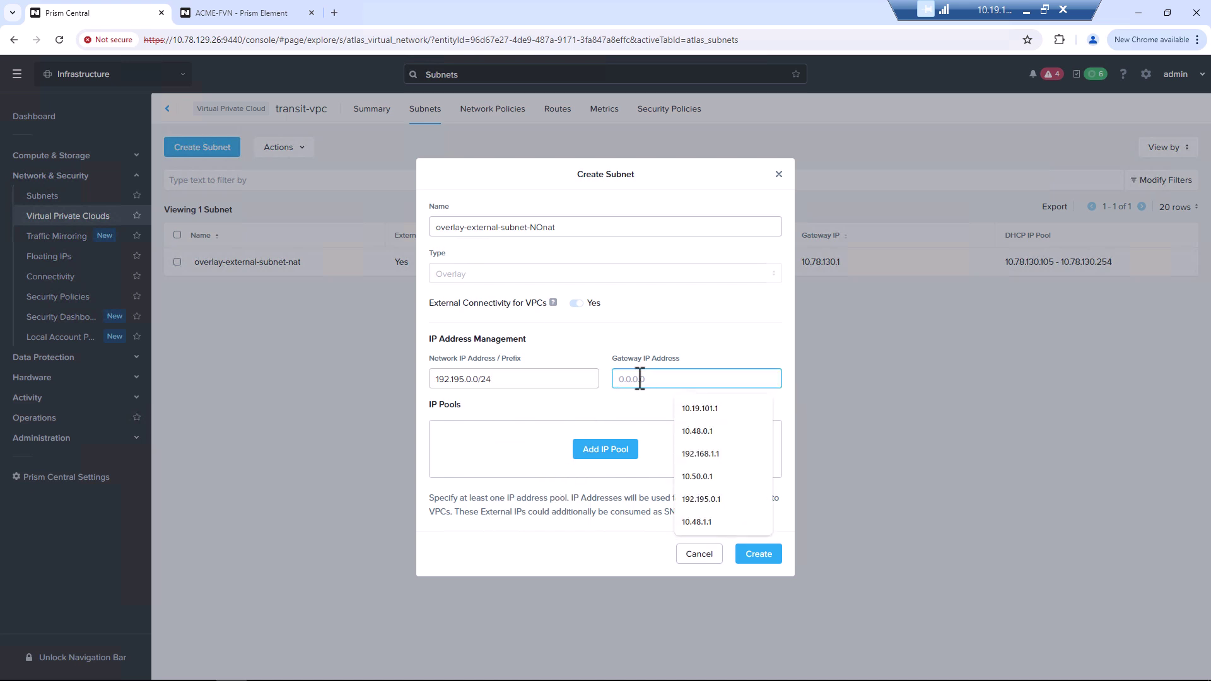
left_click(732, 499)
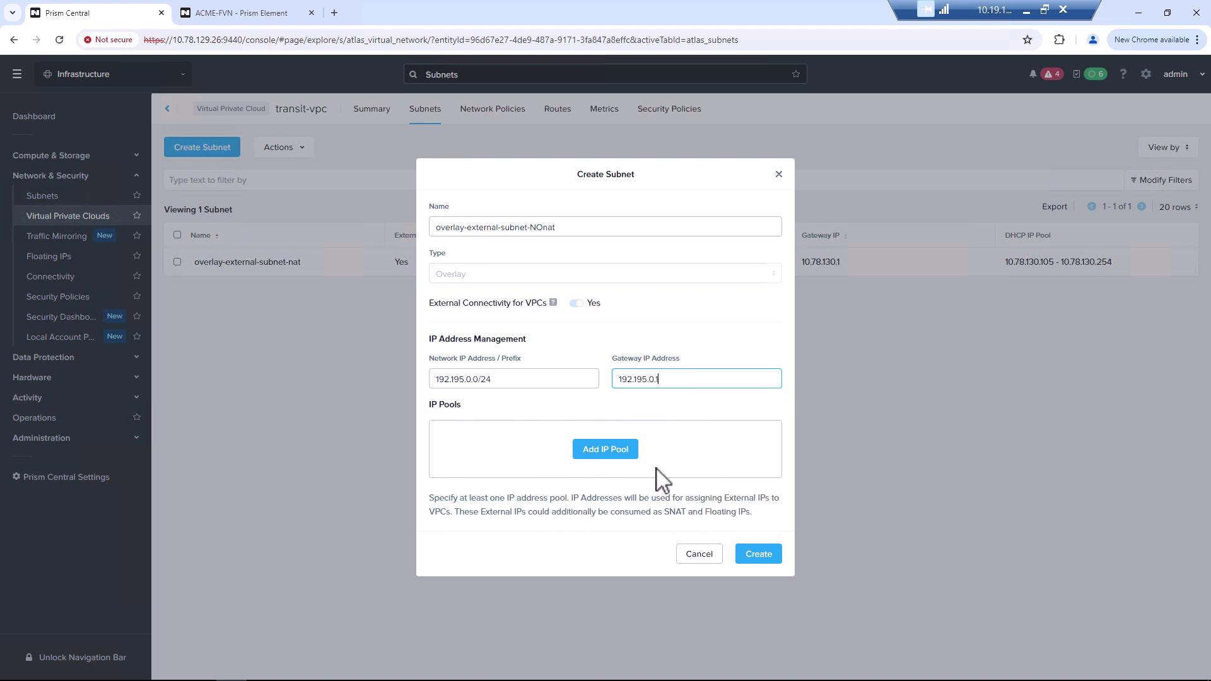
- Add IP pool 192.195.0.20–192.195.0.80 and create the subnet
left_click(613, 451)
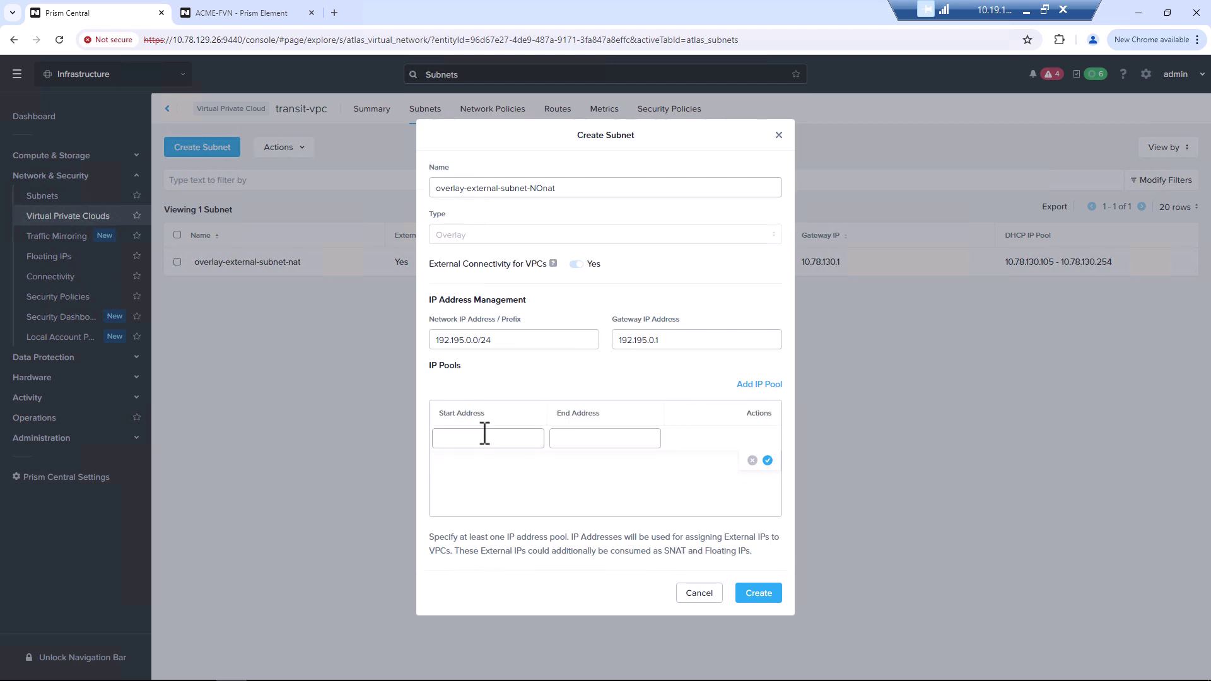
left_click(480, 437)
type(".20")
left_click_drag(495, 438, 403, 437)
key("ctrl+c")
left_click(586, 436)
key("ctrl+v")
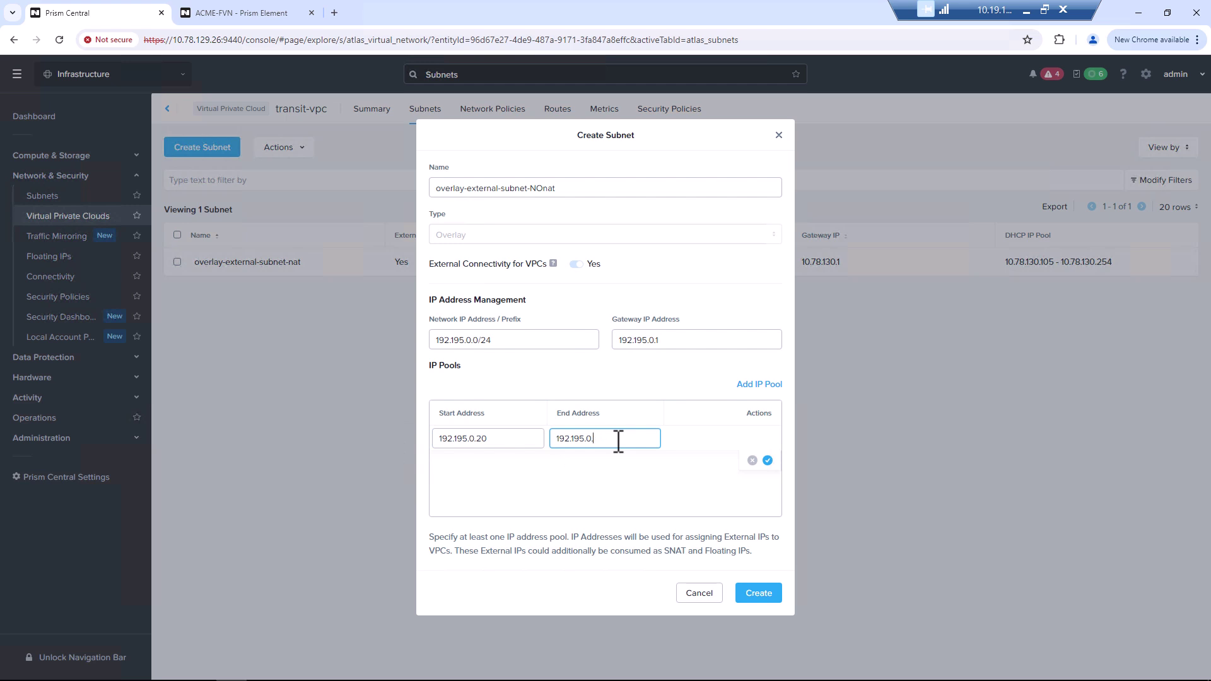
type("80")
left_click(767, 461)
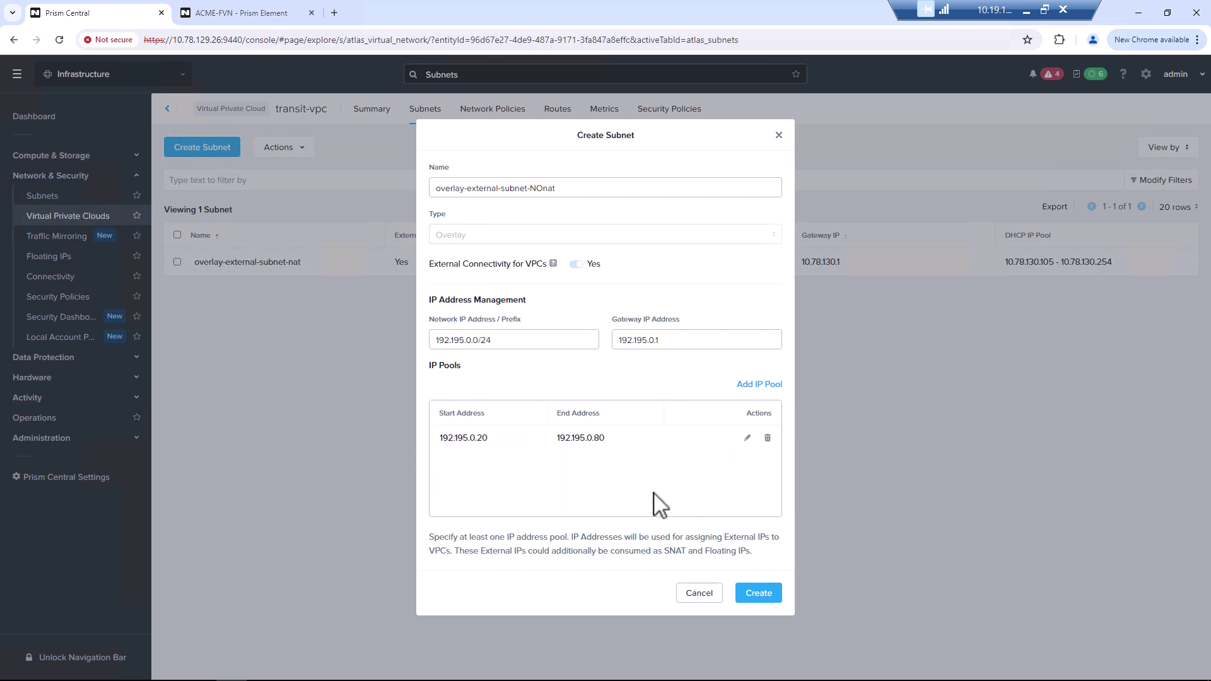
left_click(769, 591)
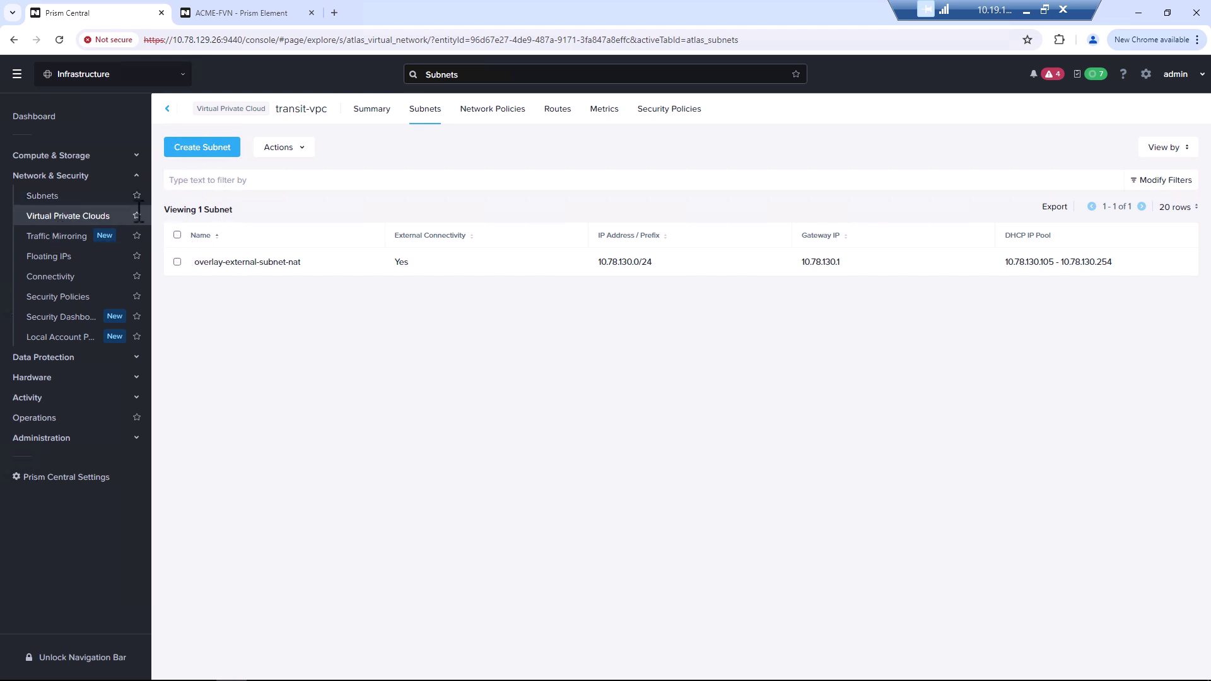
- Start a new VPC named acme-servers
left_click(87, 218)
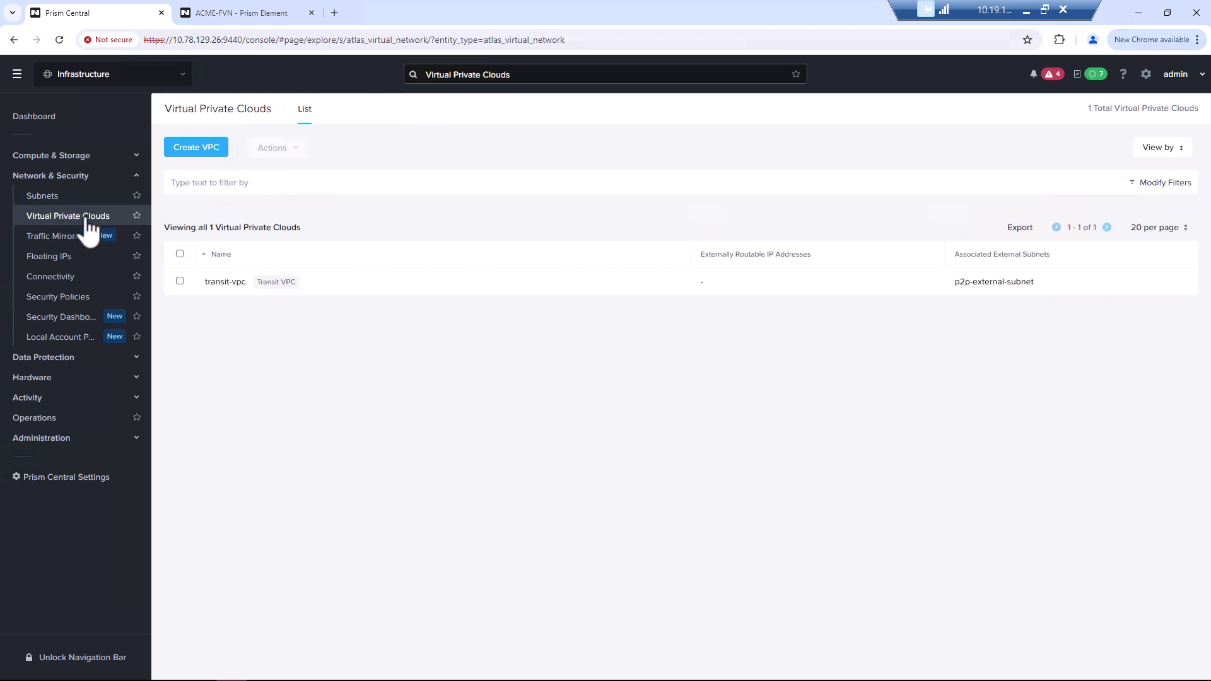
left_click(190, 155)
left_click(504, 129)
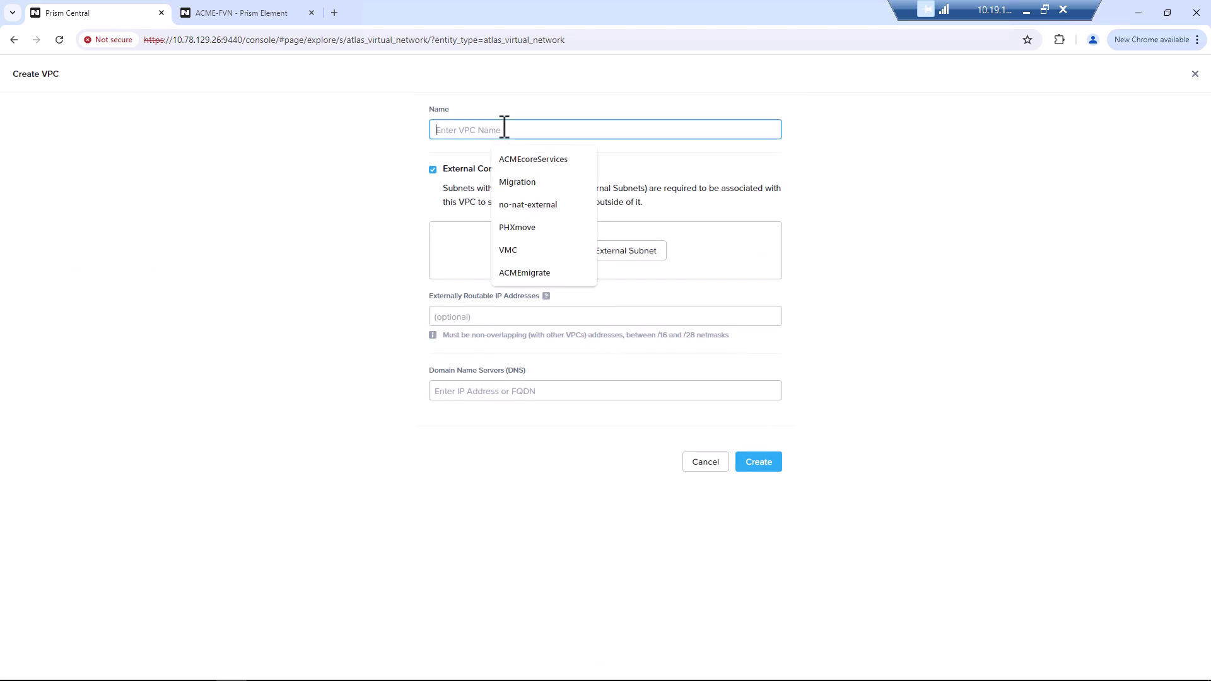
type("acmer")
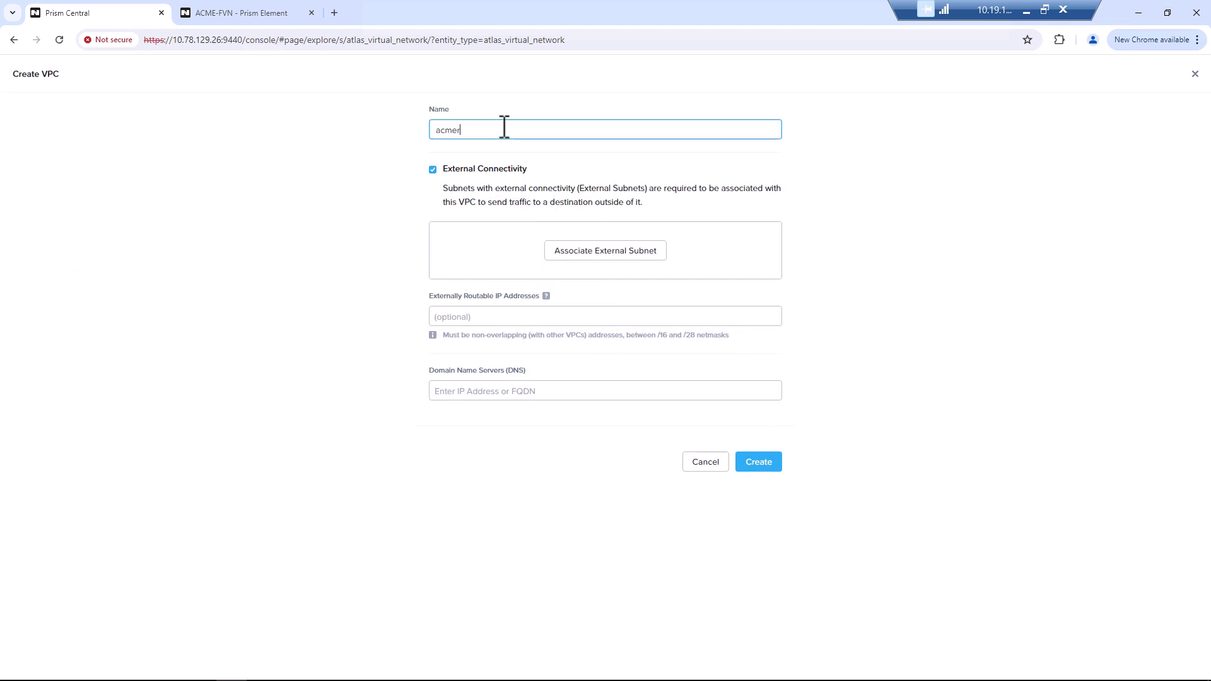
key("BackSpace")
type("-servers")
- Associate overlay-external-subnet-NOnat as the VPC's external subnet and default next hop
left_click(609, 252)
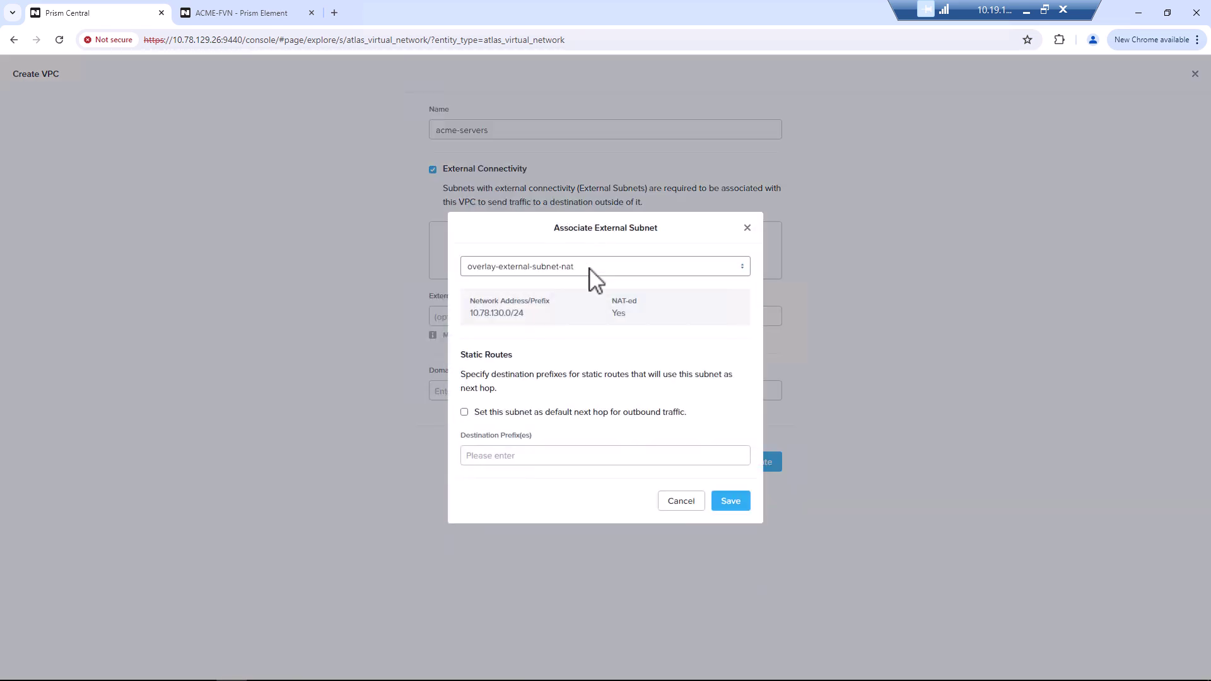
left_click(590, 269)
left_click(579, 308)
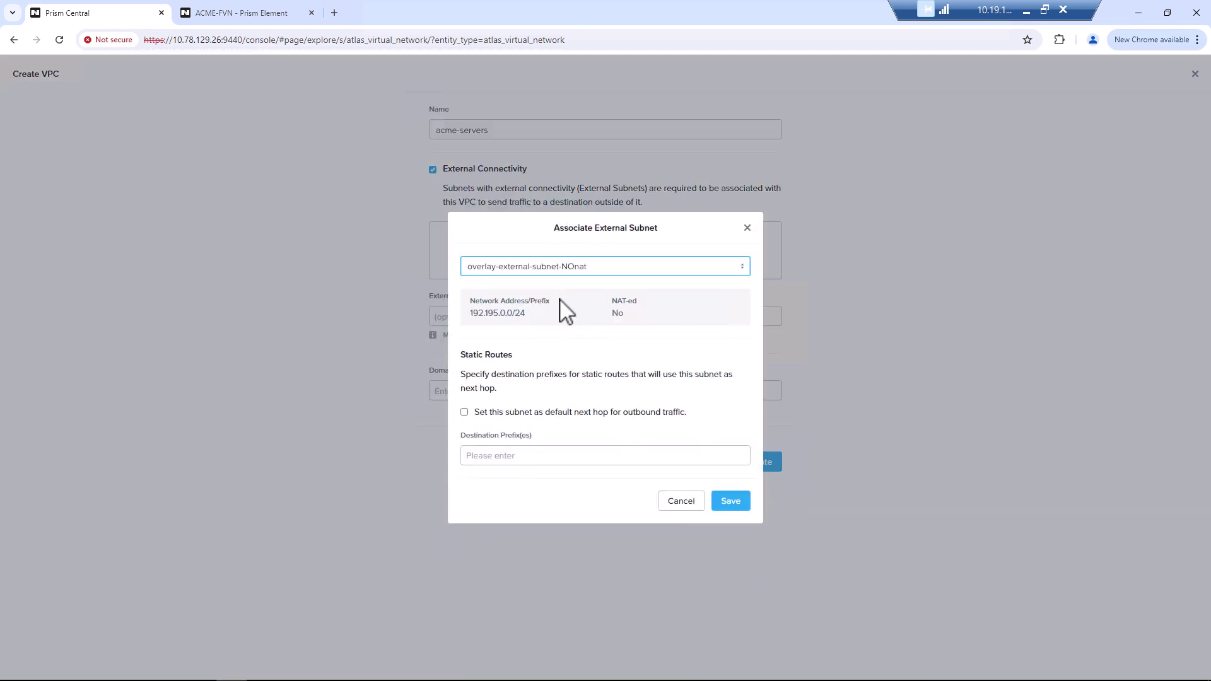
left_click(541, 457)
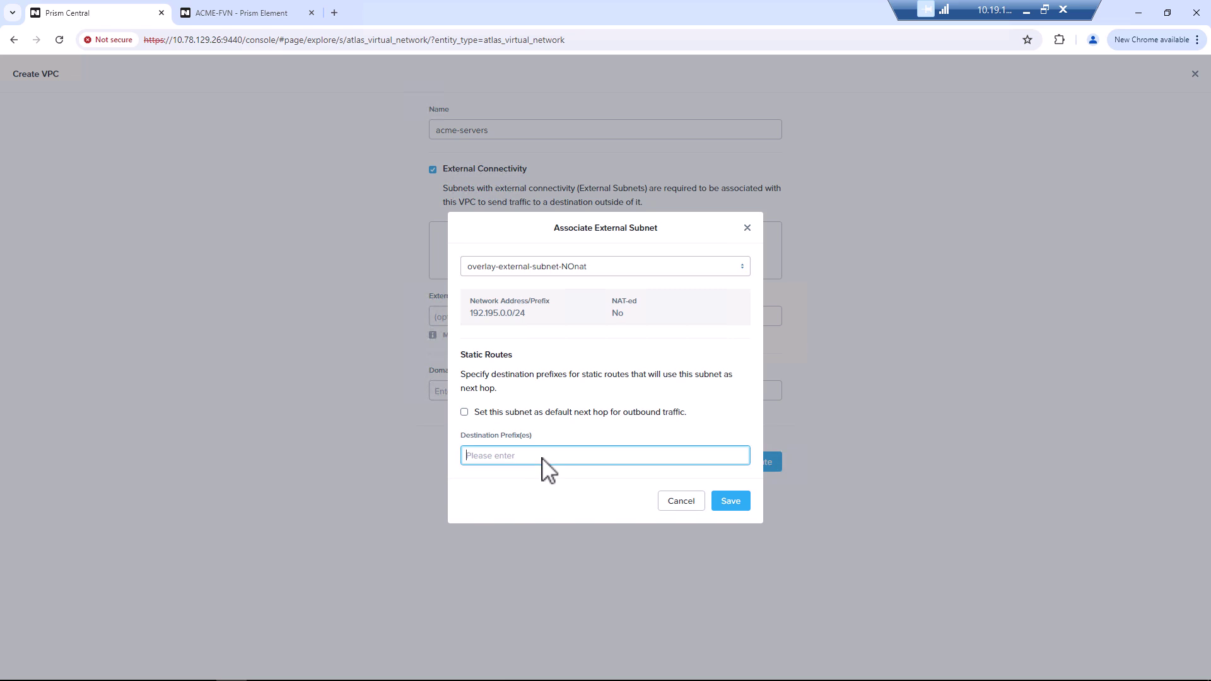
left_click(464, 412)
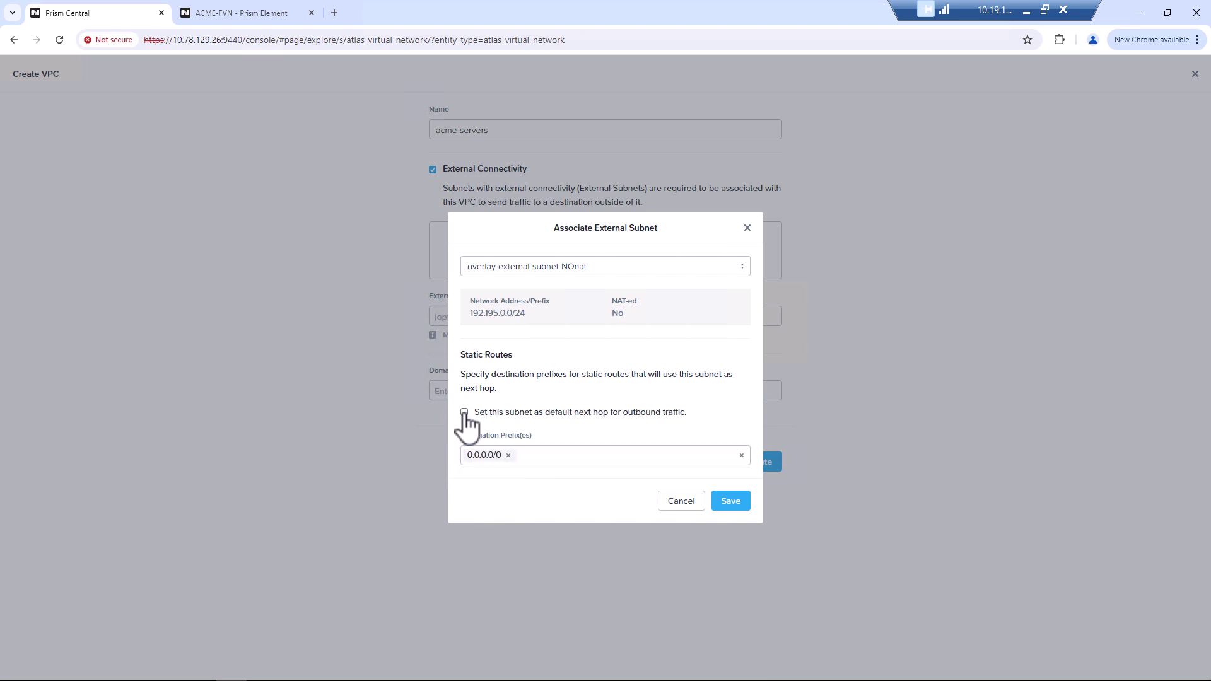
left_click(729, 502)
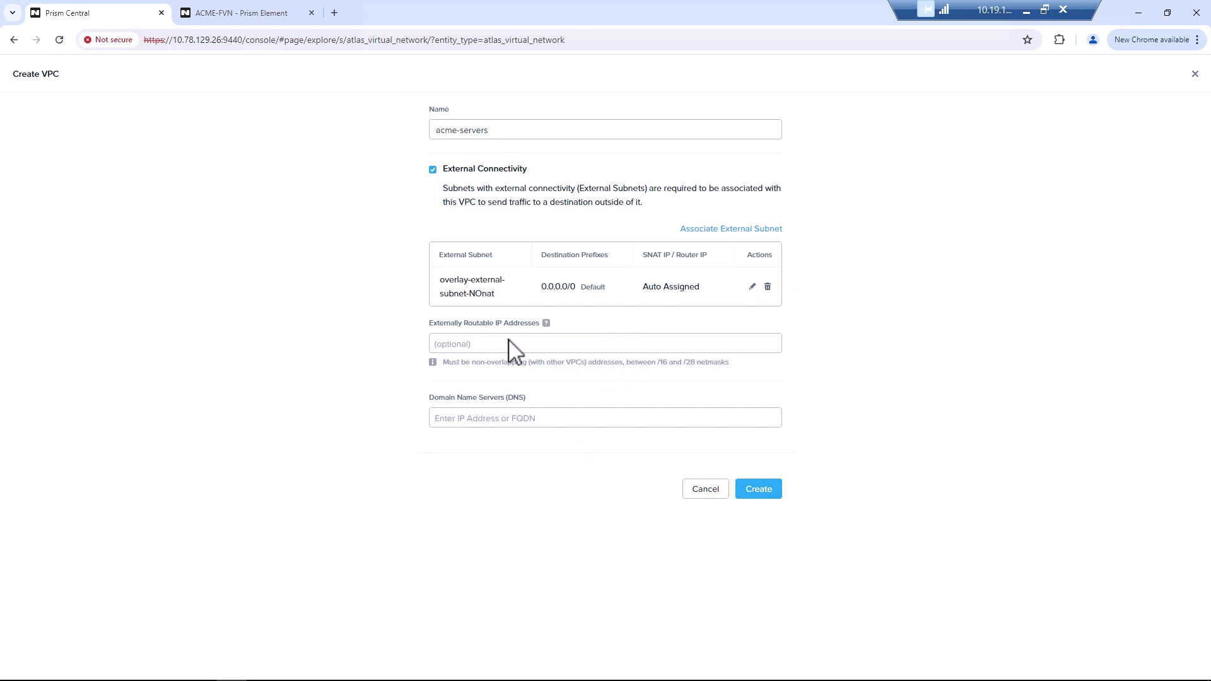
- Set DNS server 8.8.8.8 and create the acme-servers VPC
left_click(508, 418)
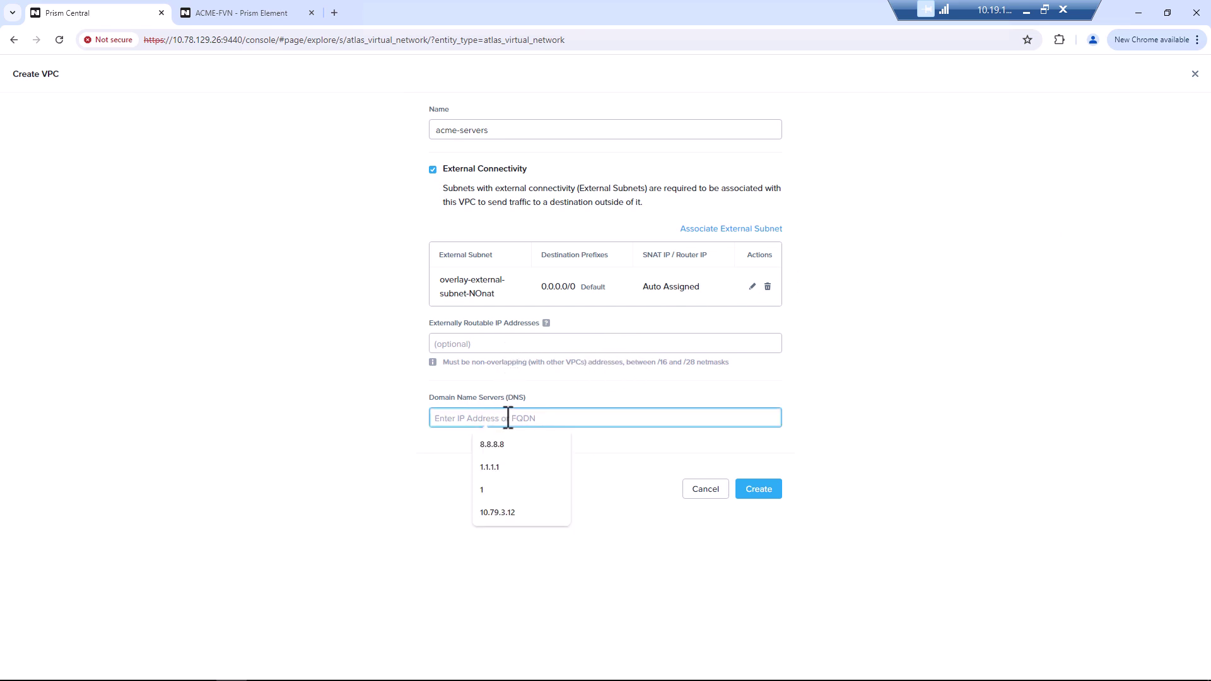
type("8.8.8.8")
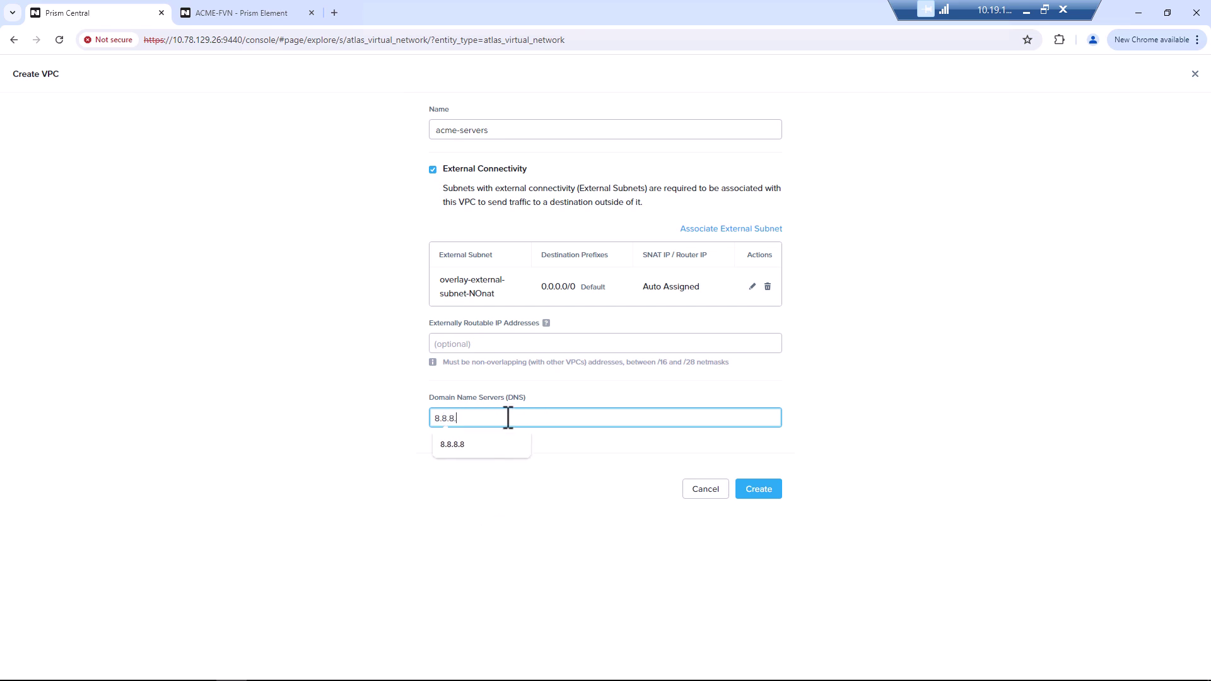
left_click(758, 490)
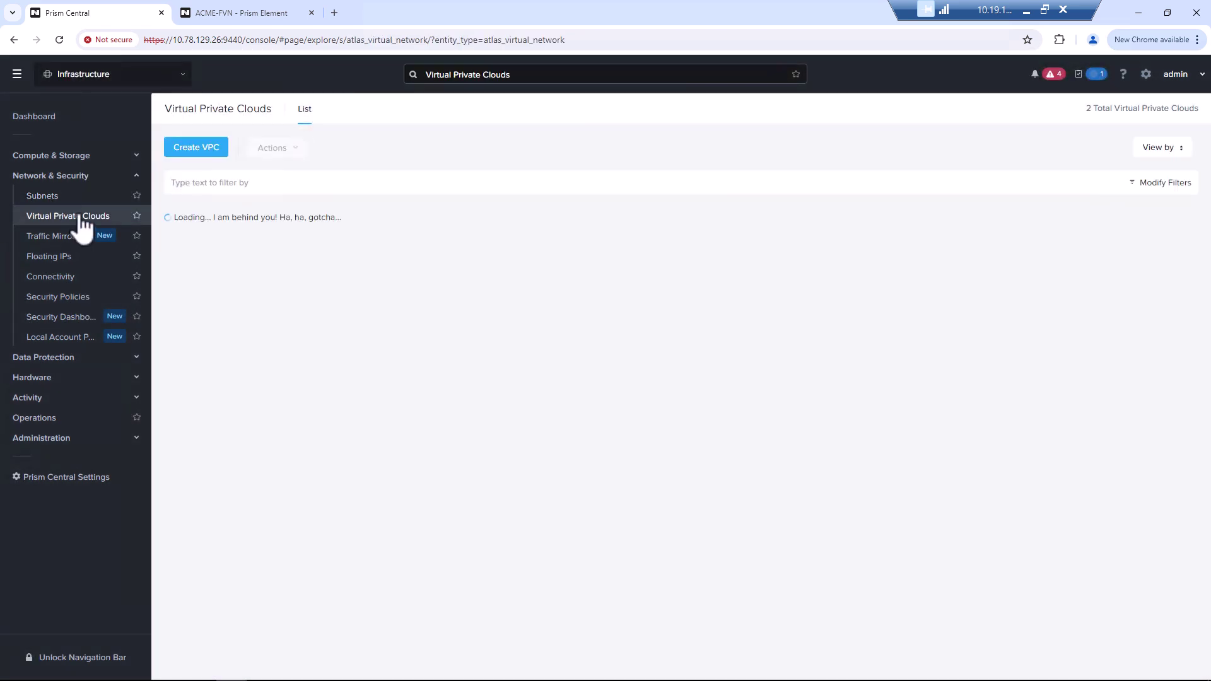
- In acme-servers, start subnet fin1 with network 172.50.0.0/24 and gateway 172.50.0.1
left_click(222, 282)
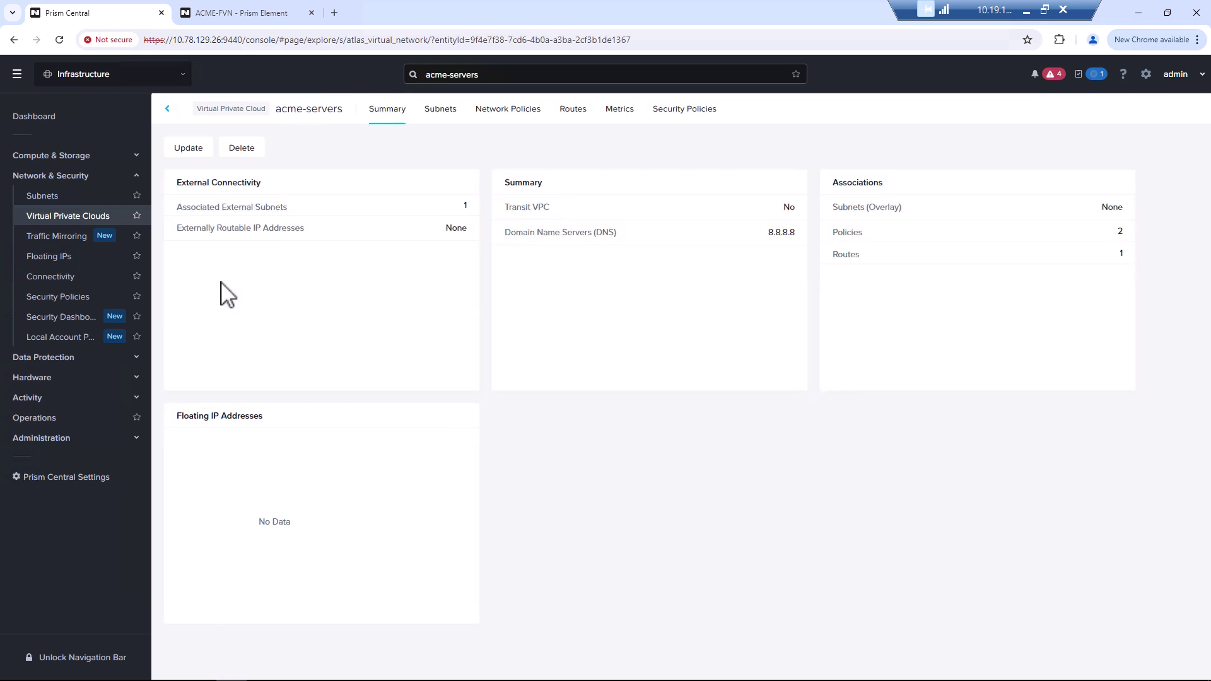
left_click(441, 109)
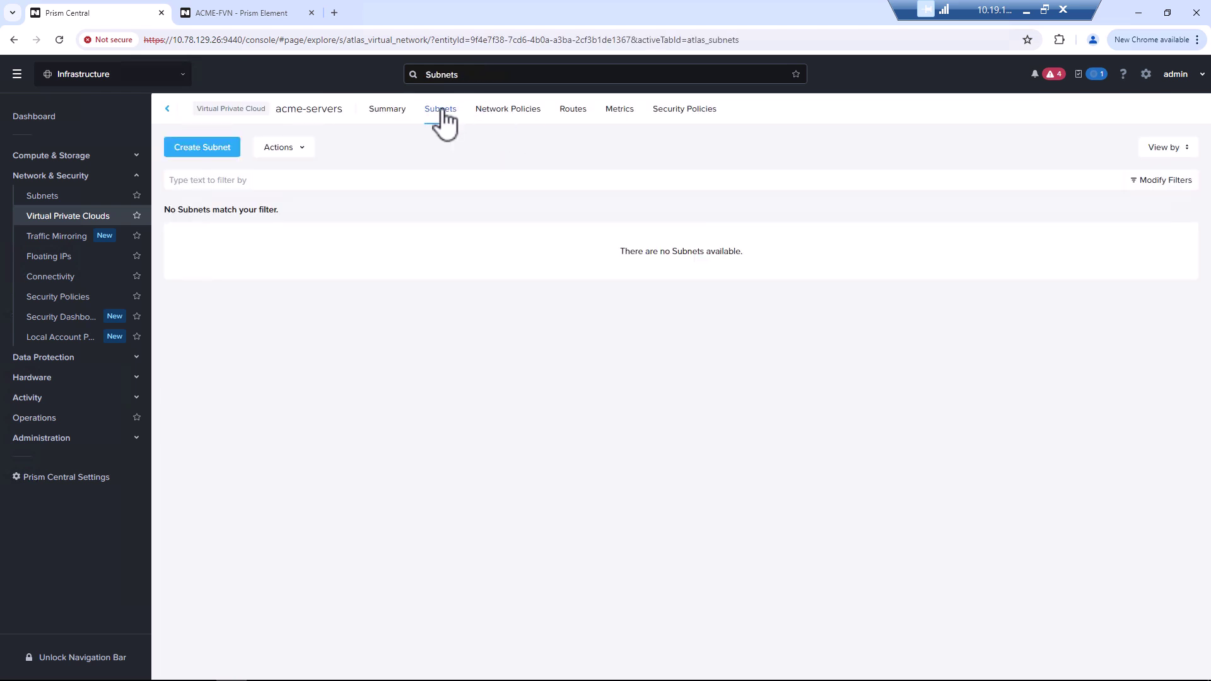
left_click(210, 151)
left_click(524, 226)
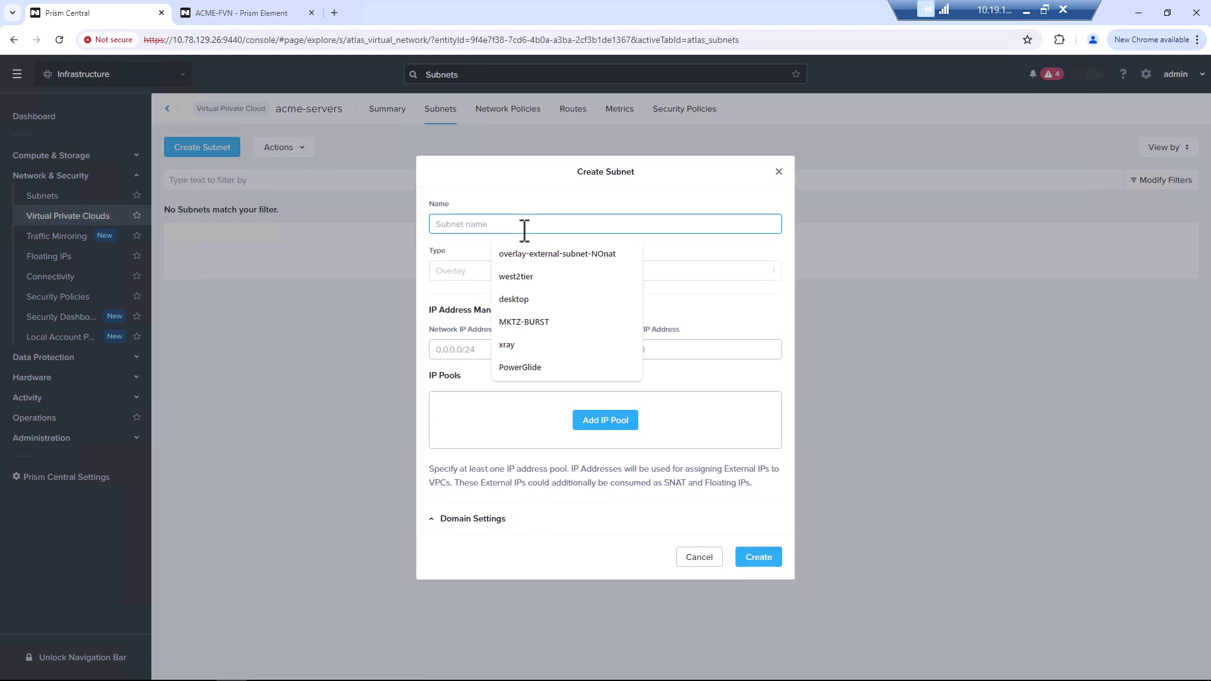
type("fin")
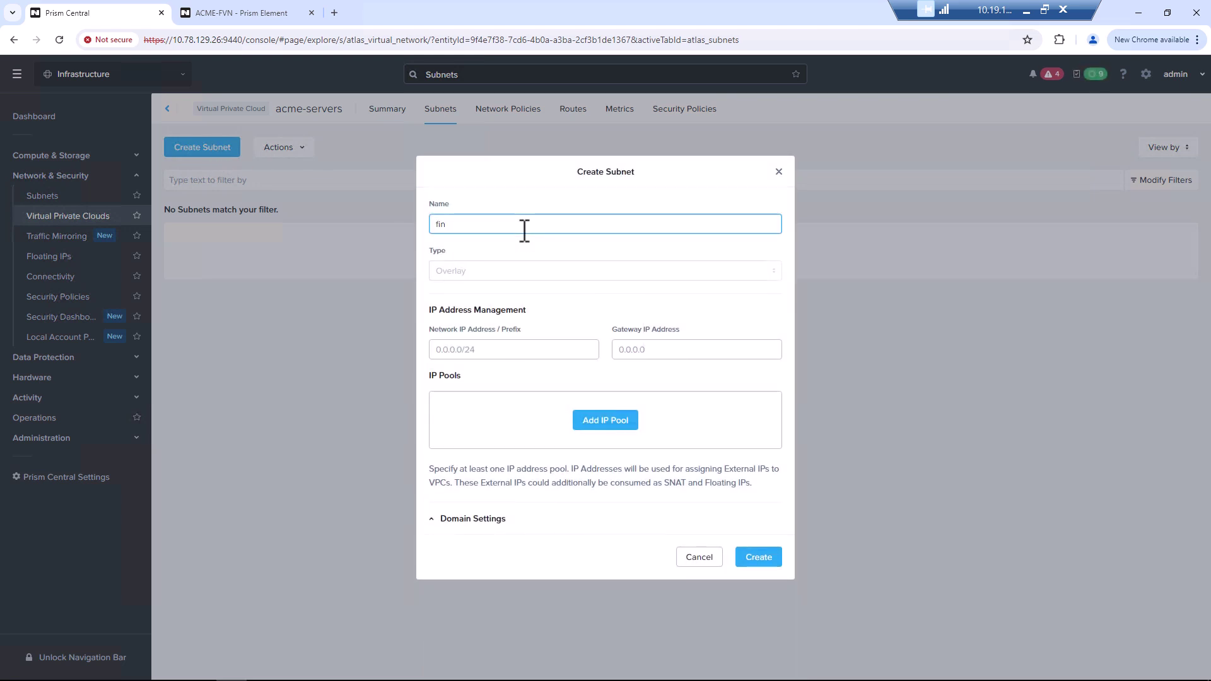
type("1")
left_click(512, 347)
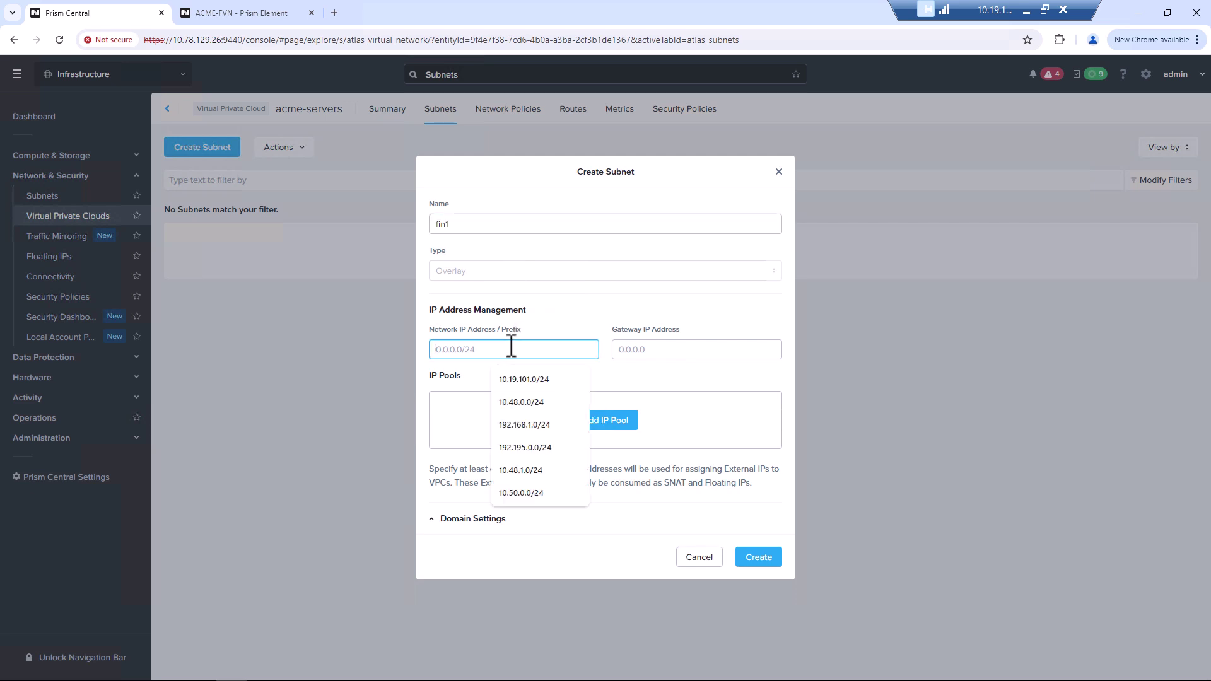
type("172.50.0.0/24")
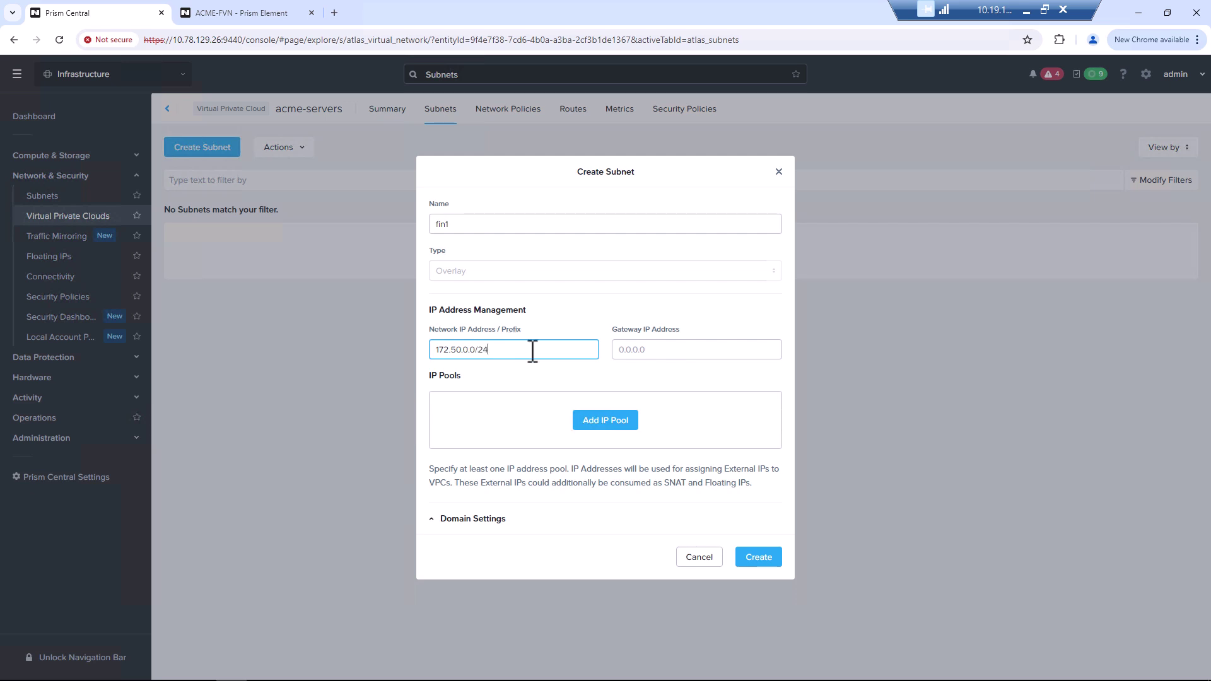
left_click(647, 350)
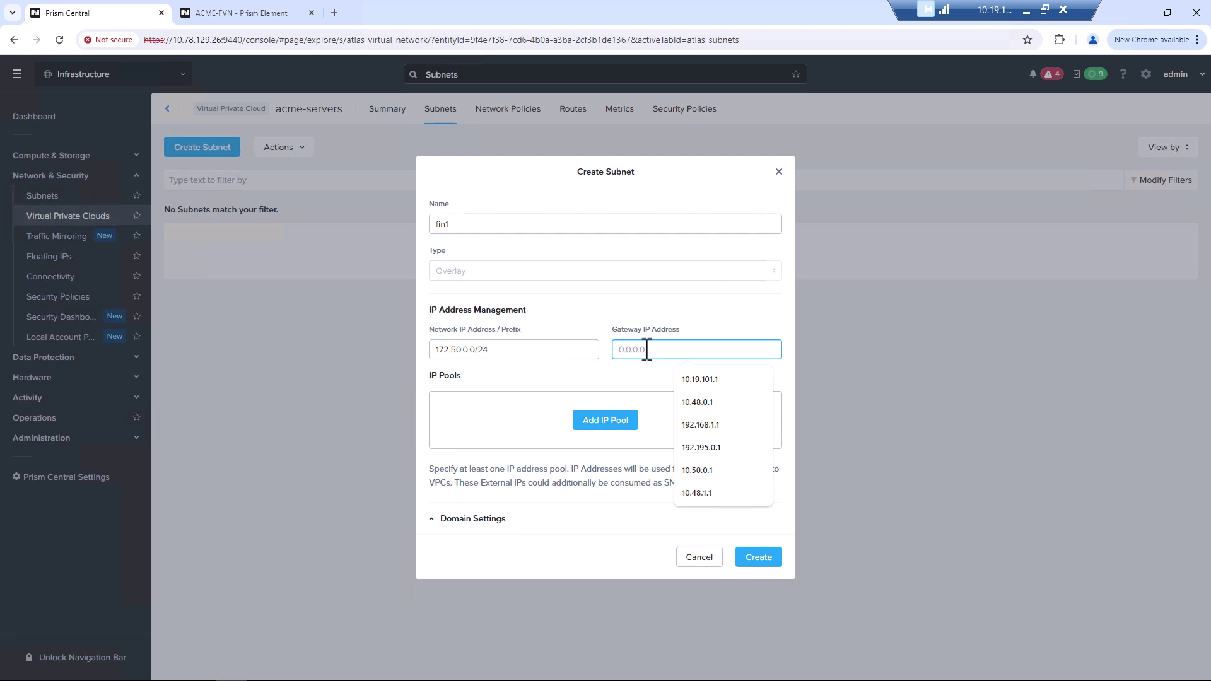
type("172.")
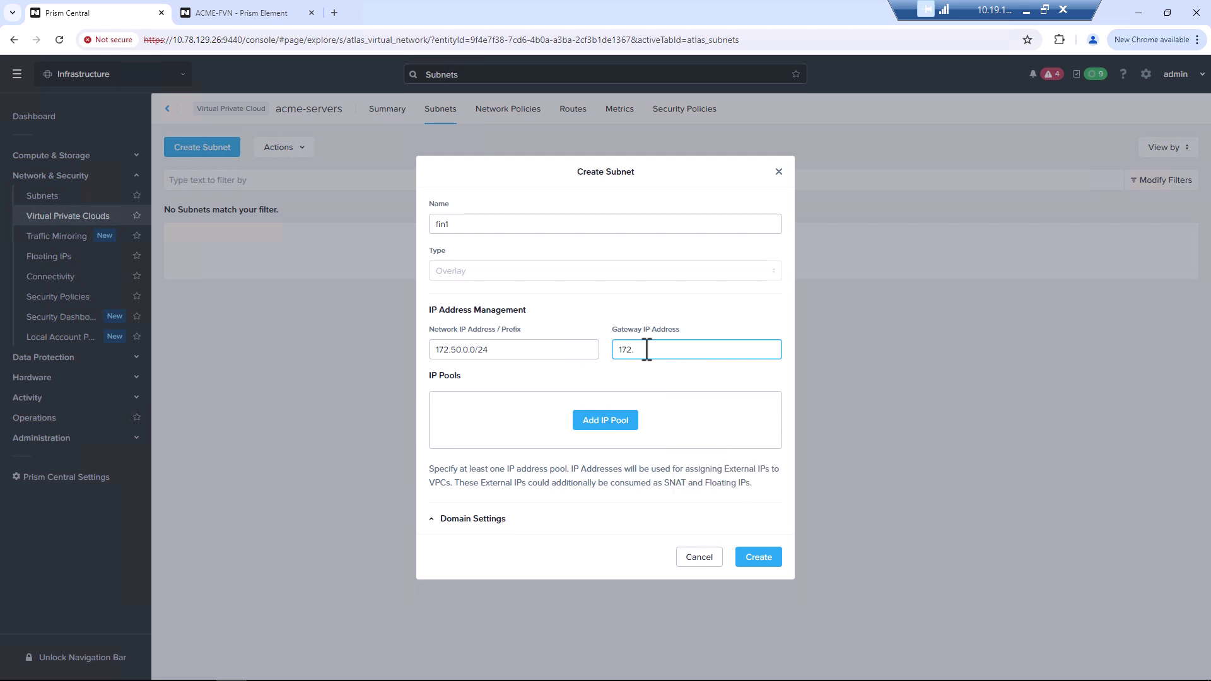
type("50.0.1")
- Add fin1's IP pool from 172.50.0.100 to 172.50.0.200
left_click(614, 420)
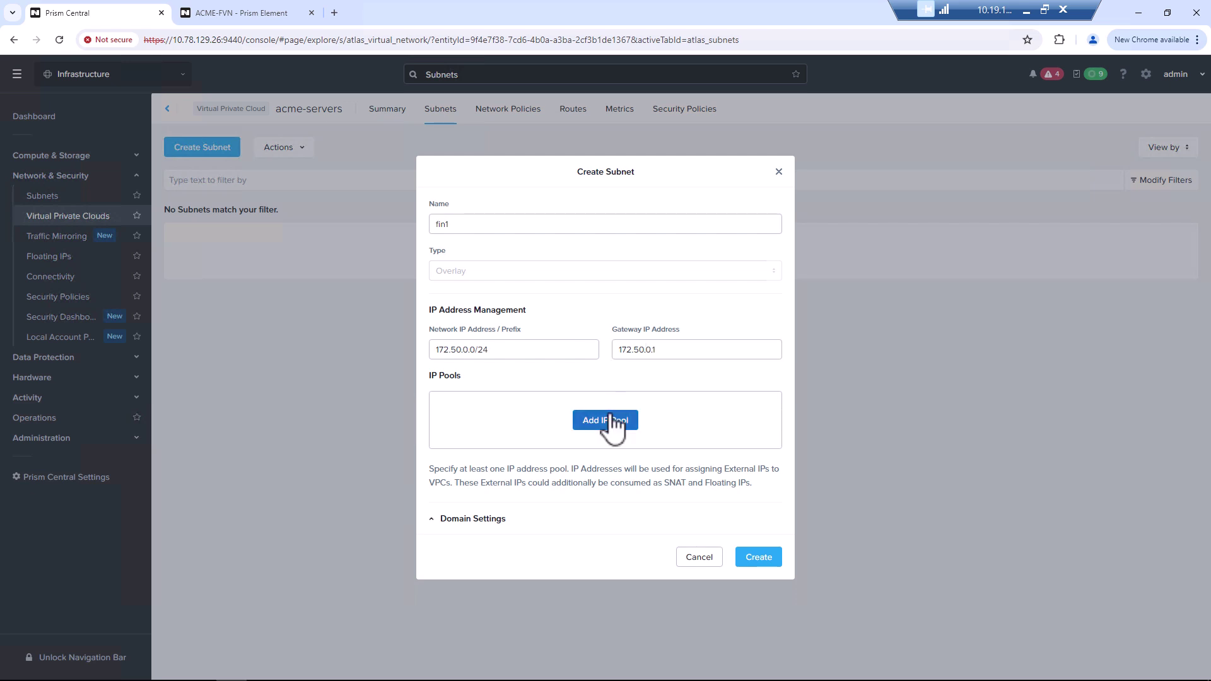
left_click(523, 403)
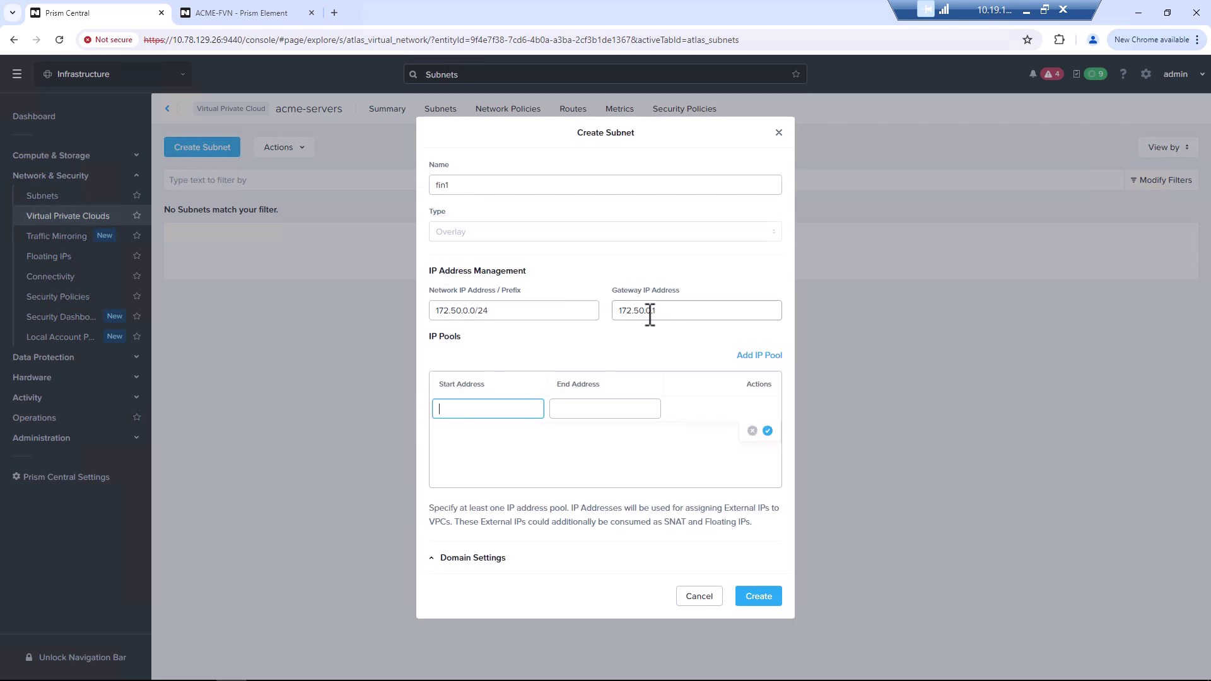
left_click_drag(655, 312, 586, 316)
key("ctrl+c")
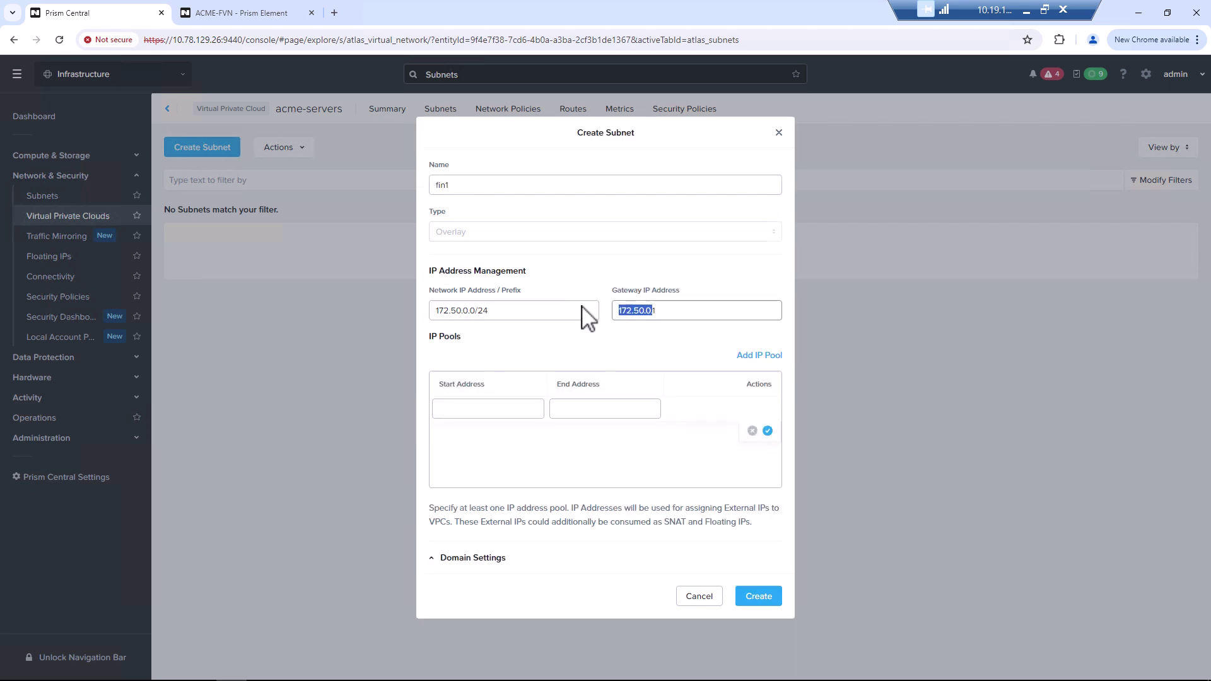
left_click(501, 409)
key("ctrl+v")
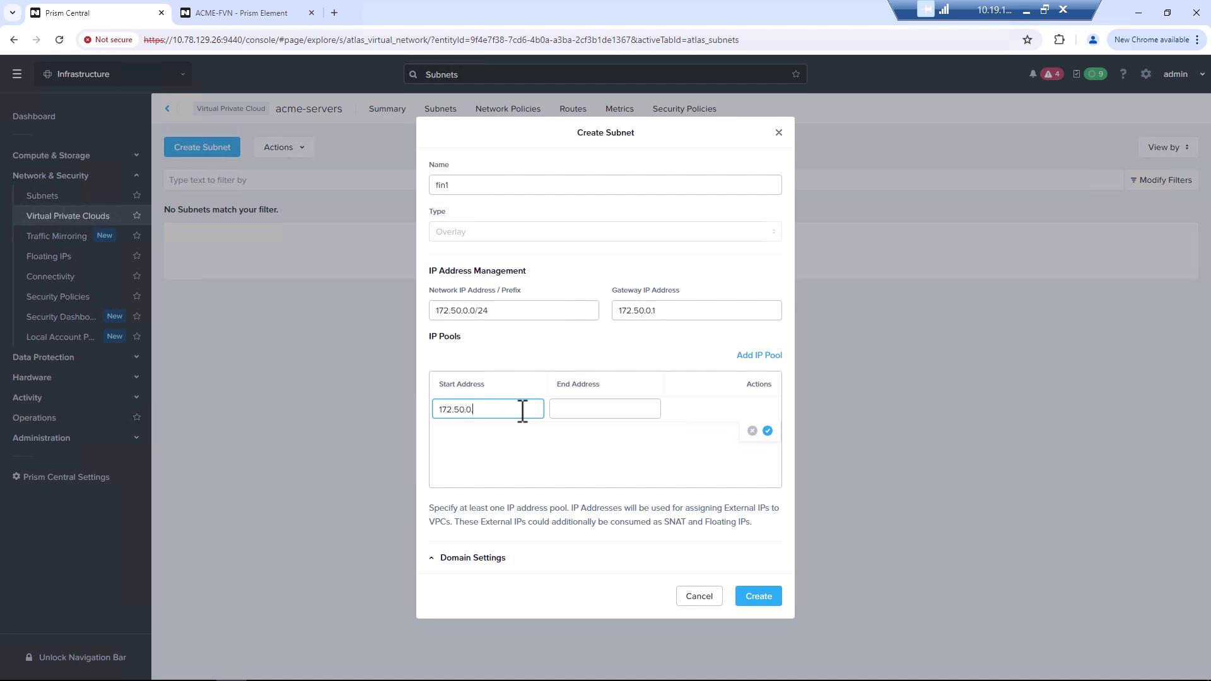
left_click(589, 410)
key("ctrl+v")
type(".")
key("BackSpace")
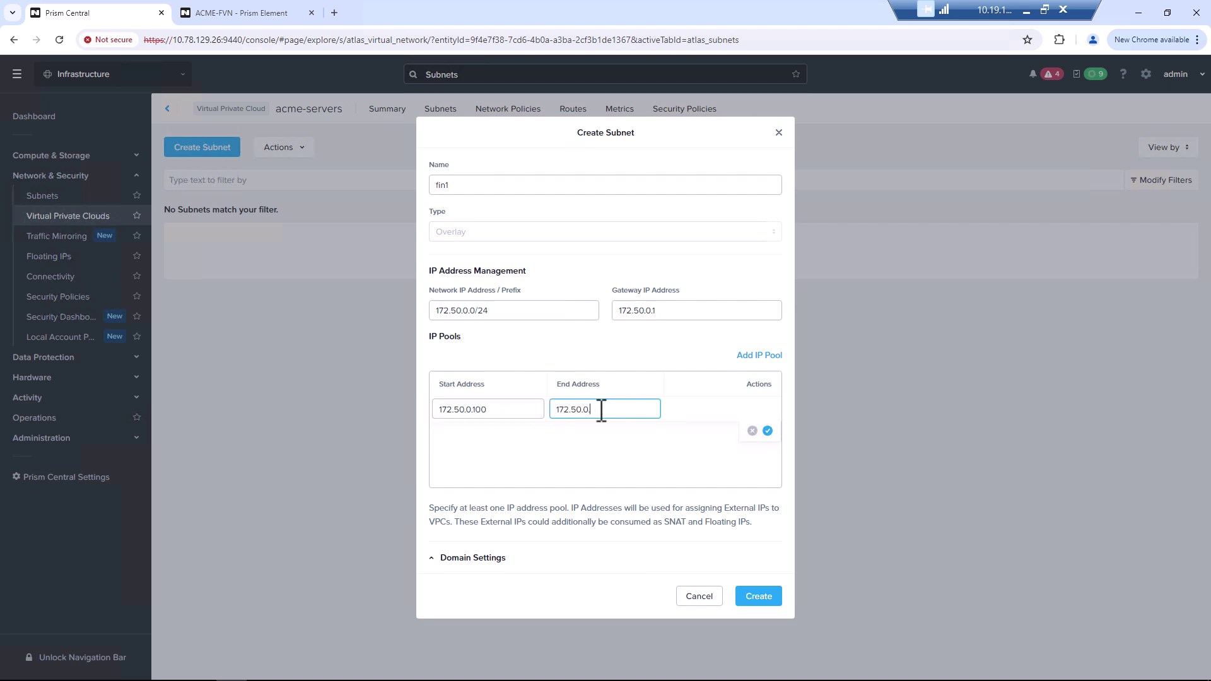
type(".200")
left_click(767, 431)
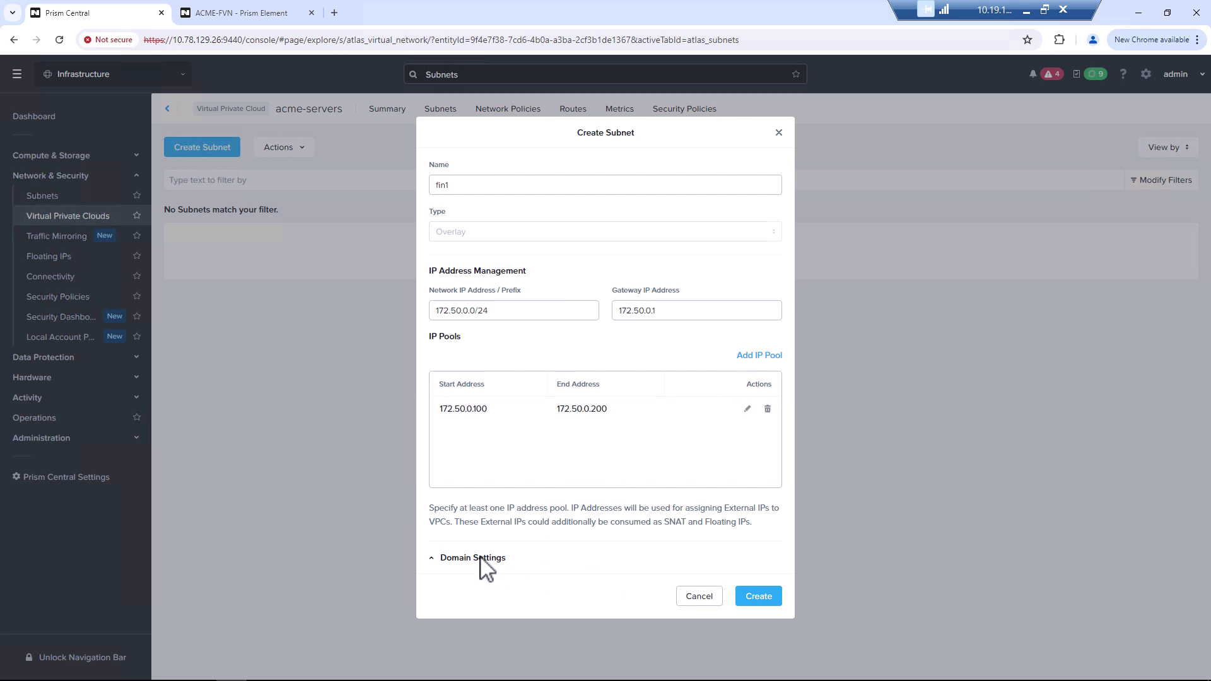
- Choose 8.8.8.8 as fin1's DNS server in Domain Settings and create the subnet
left_click(432, 557)
scroll(514, 549, "down", 5)
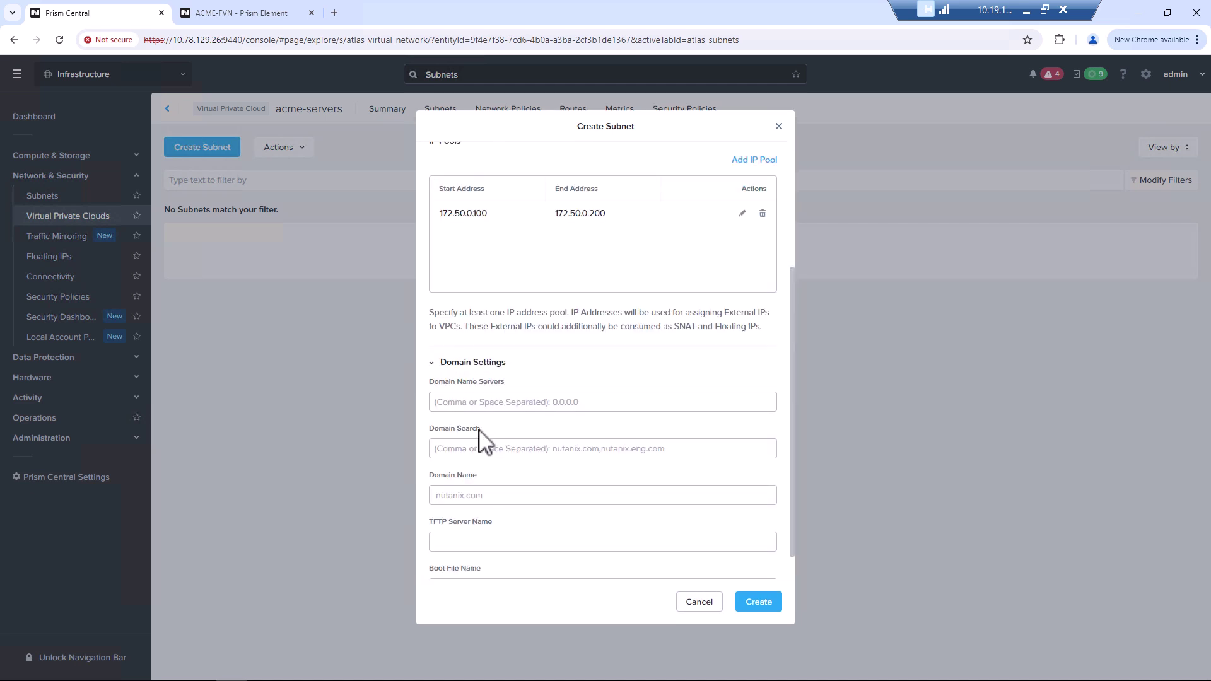
left_click(467, 401)
left_click(503, 428)
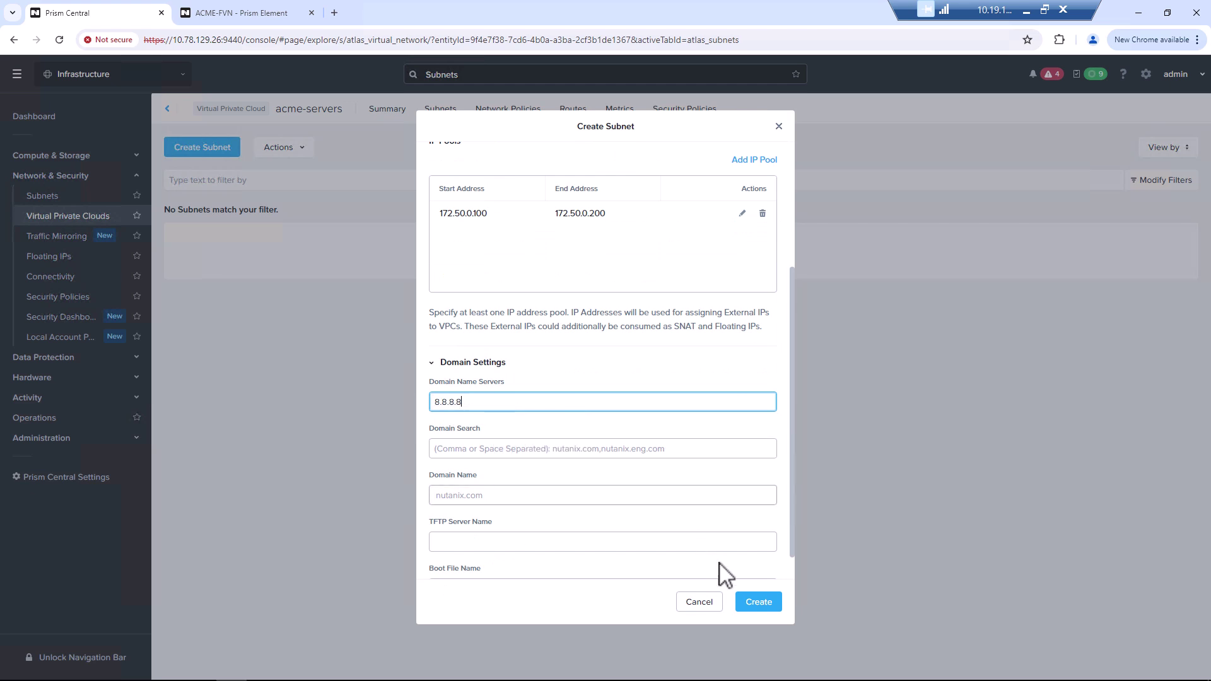
left_click(751, 599)
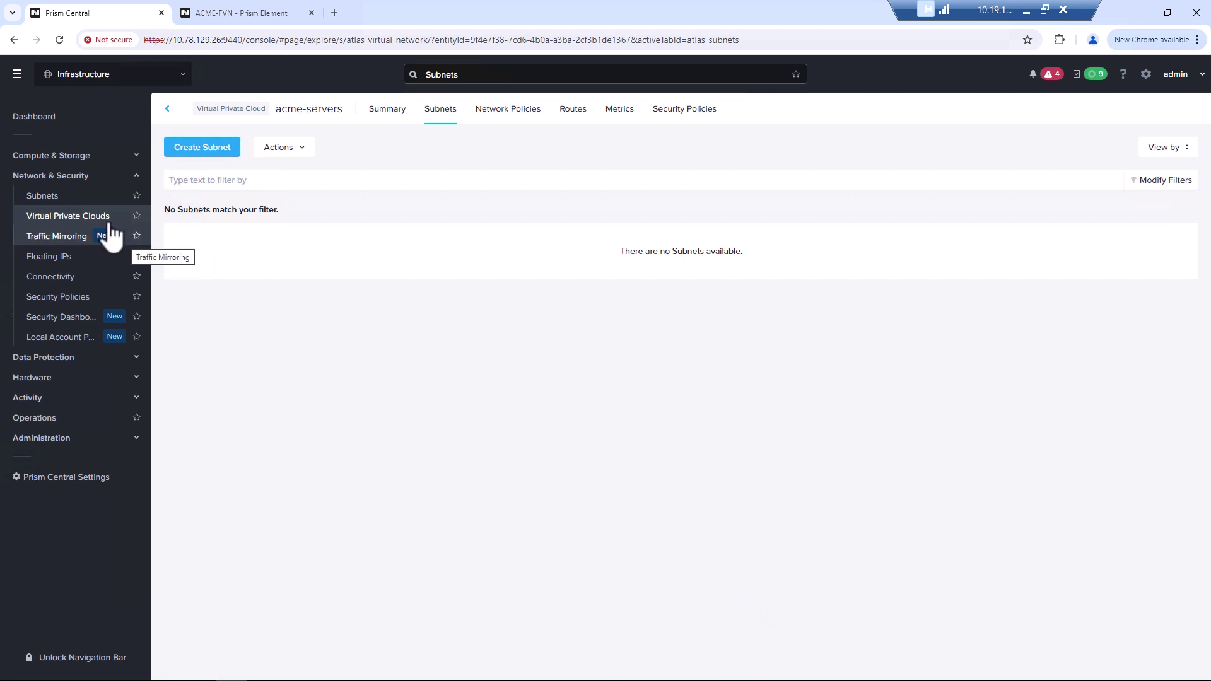
- Check that fin1 is listed among all subnets, then open transit-vpc's summary
left_click(42, 196)
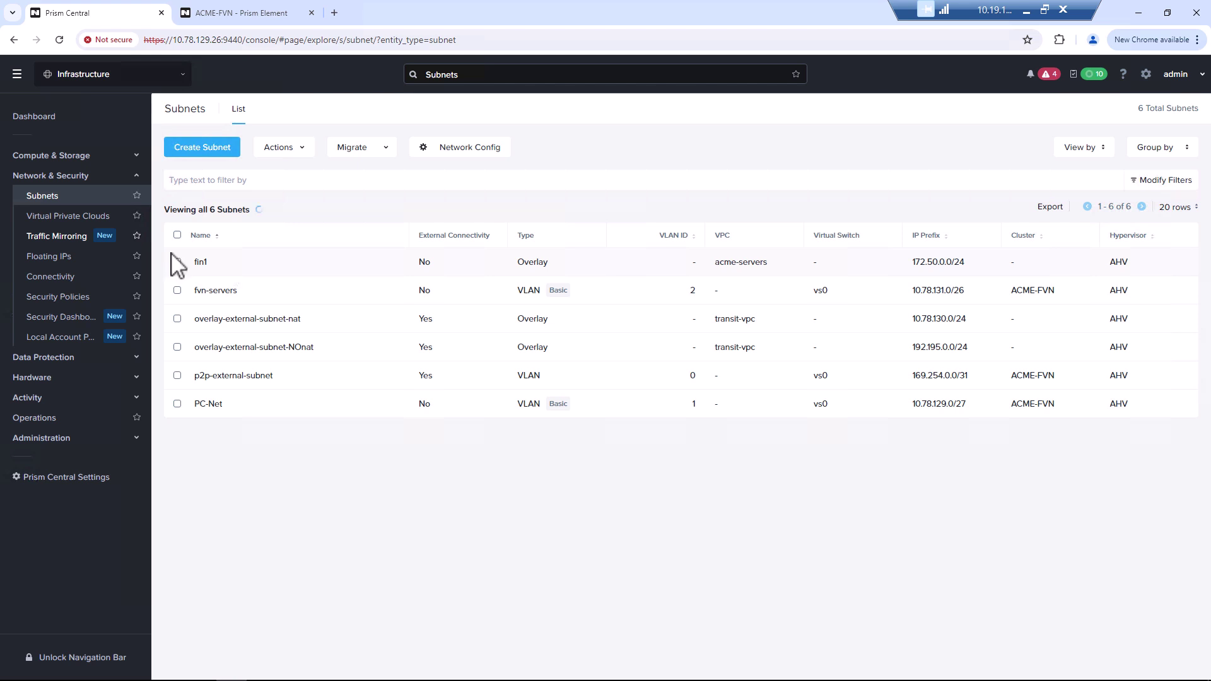
left_click(94, 222)
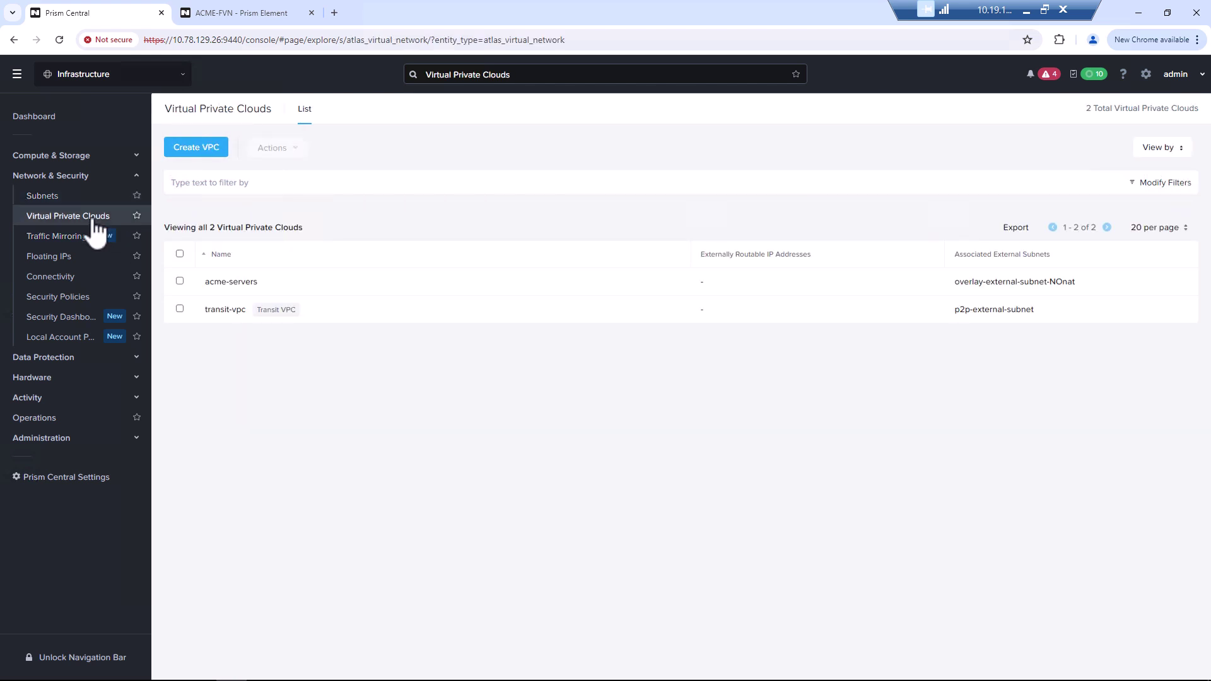
left_click(238, 311)
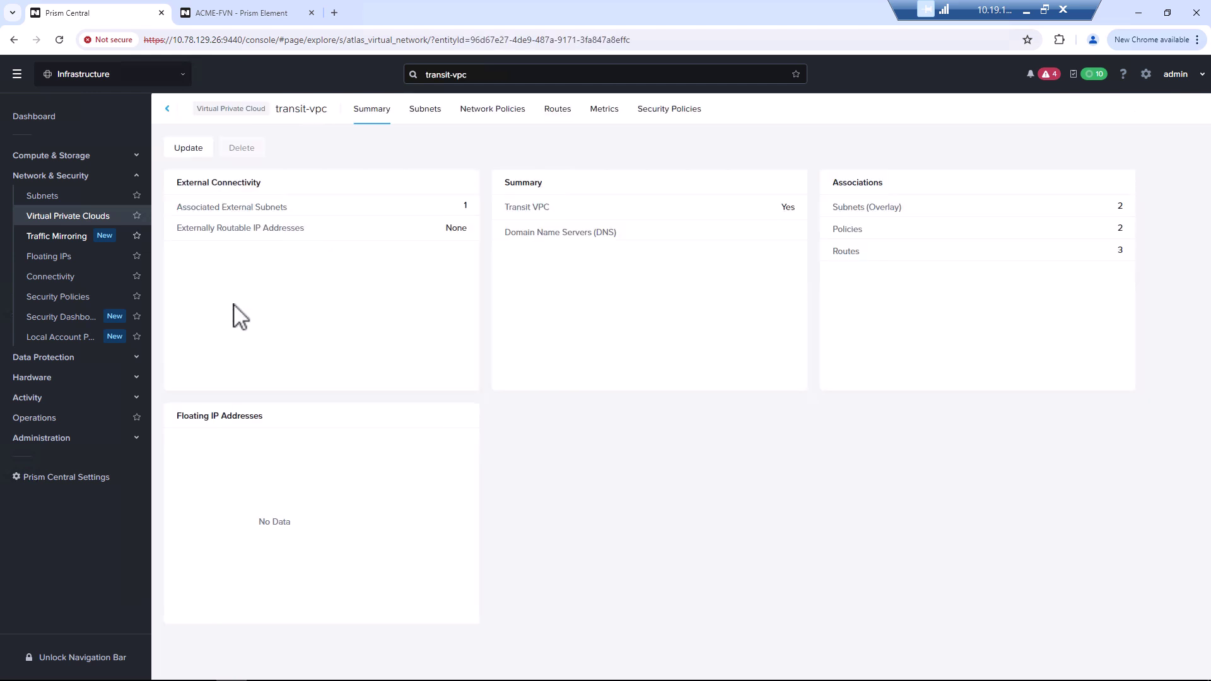
- Add 172.50.0.0/24 to transit-vpc's Externally Routable IP Addresses and save the update
left_click(187, 150)
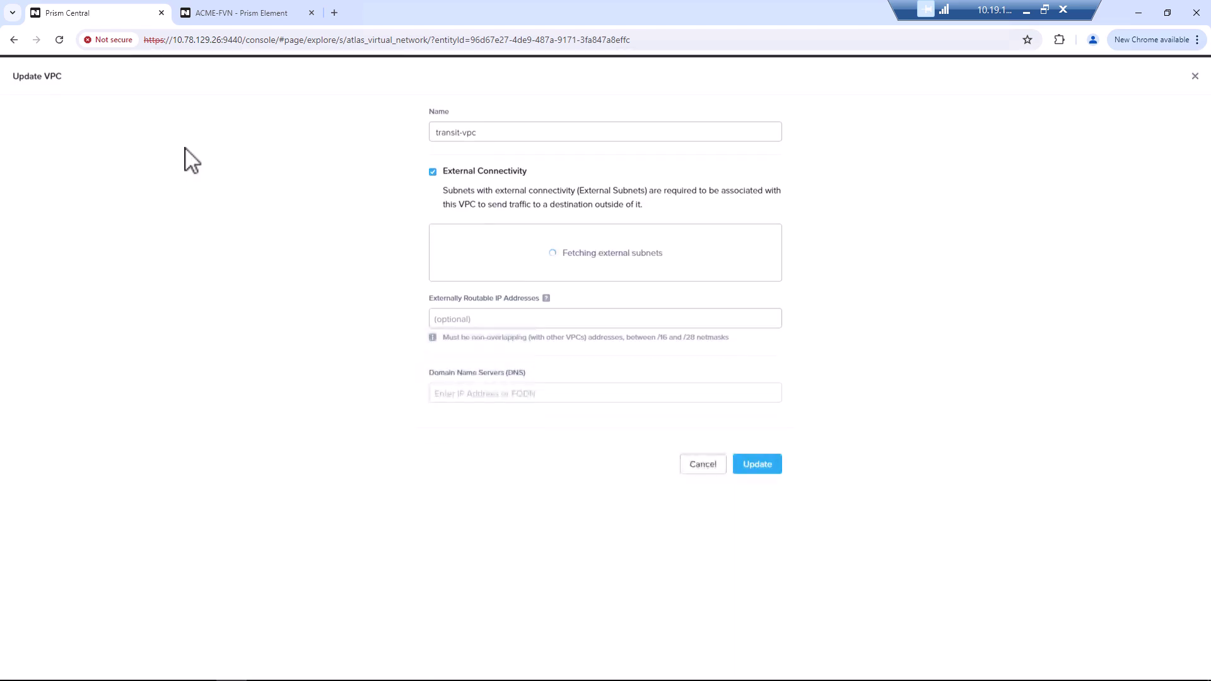
left_click(468, 311)
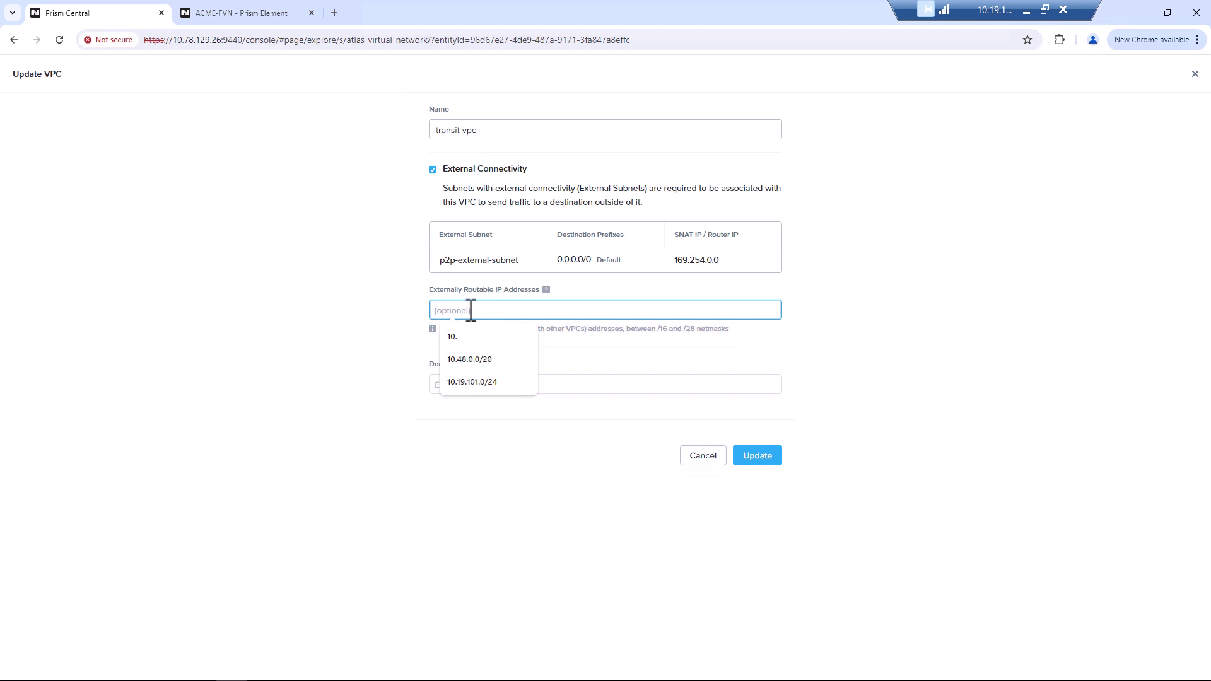
type("172.50.0.0/24")
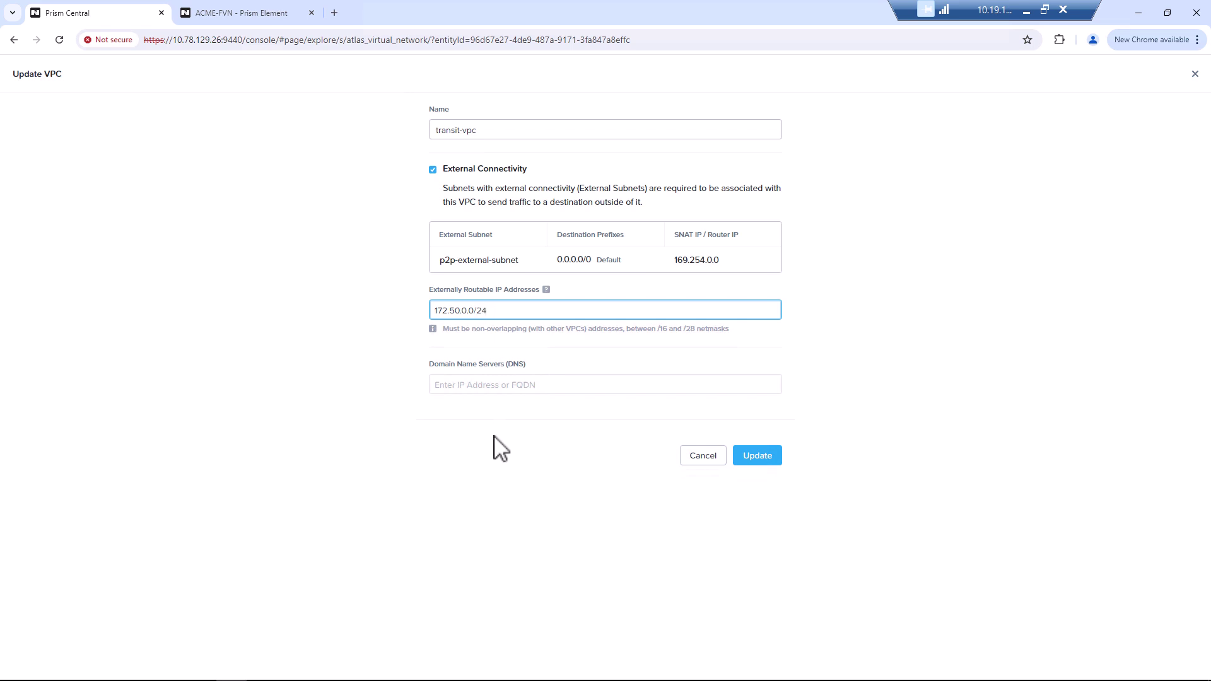
key("Return")
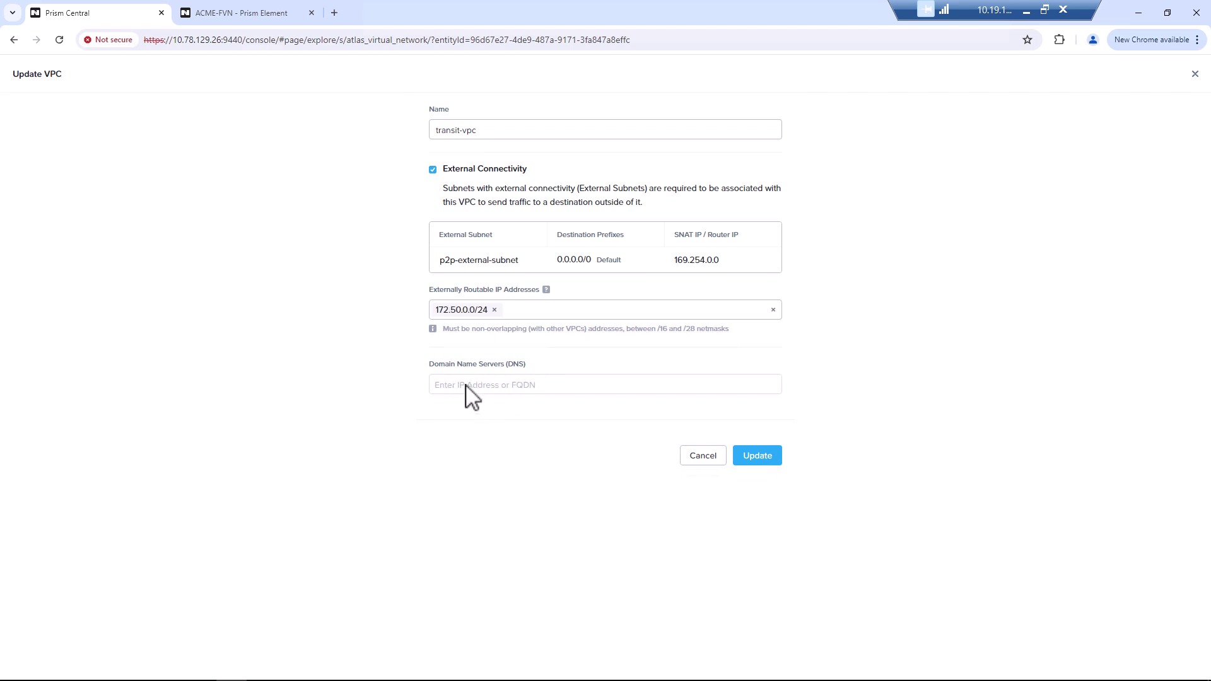
left_click(760, 459)
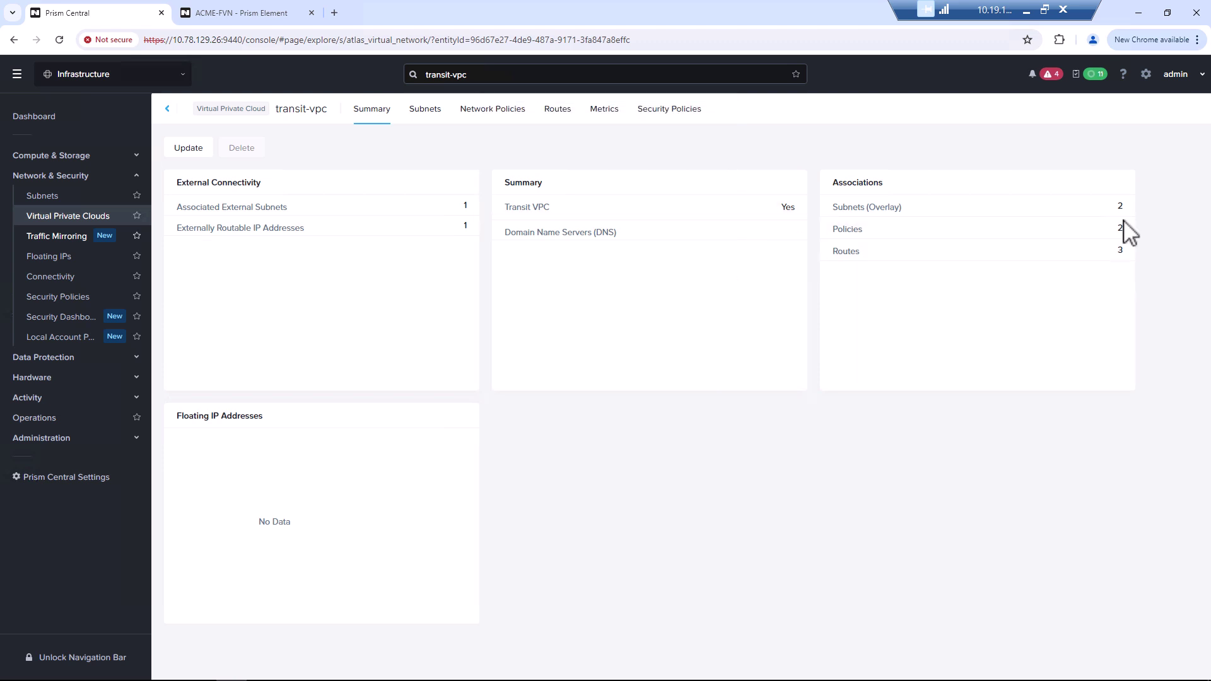
- In the AWS VPC console, inspect FVN Public RT's routes for the active 172.50.0.0/24 entry
left_click(1026, 11)
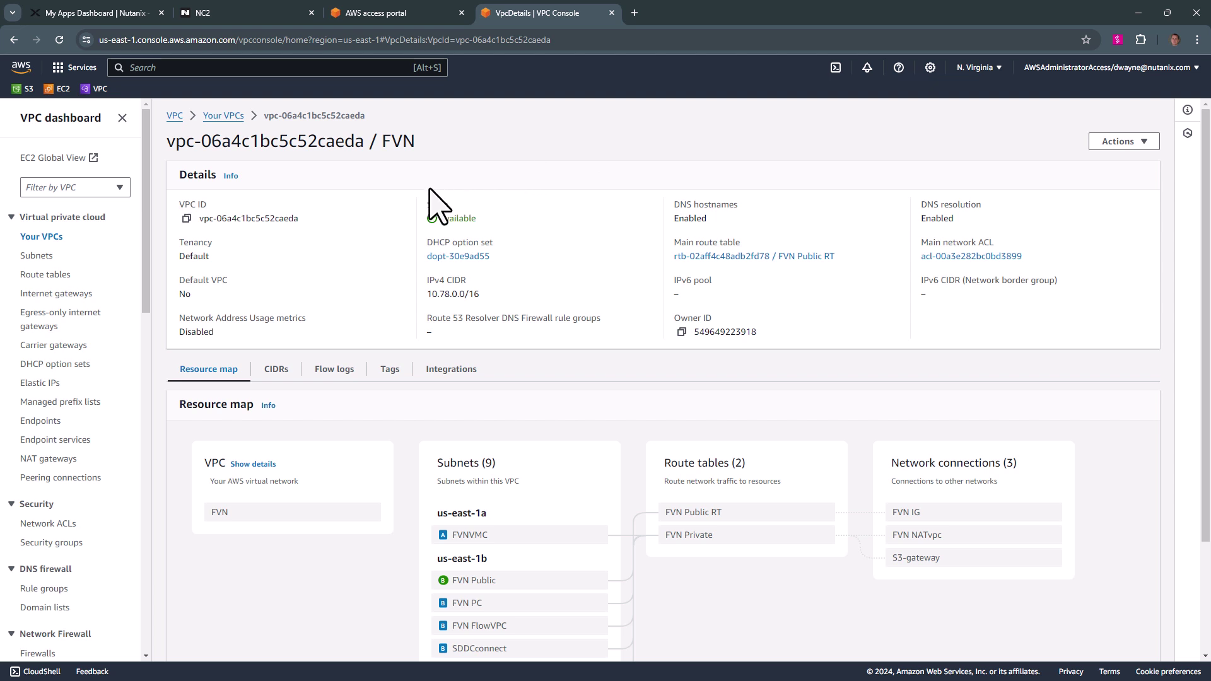
scroll(458, 284, "down", 2)
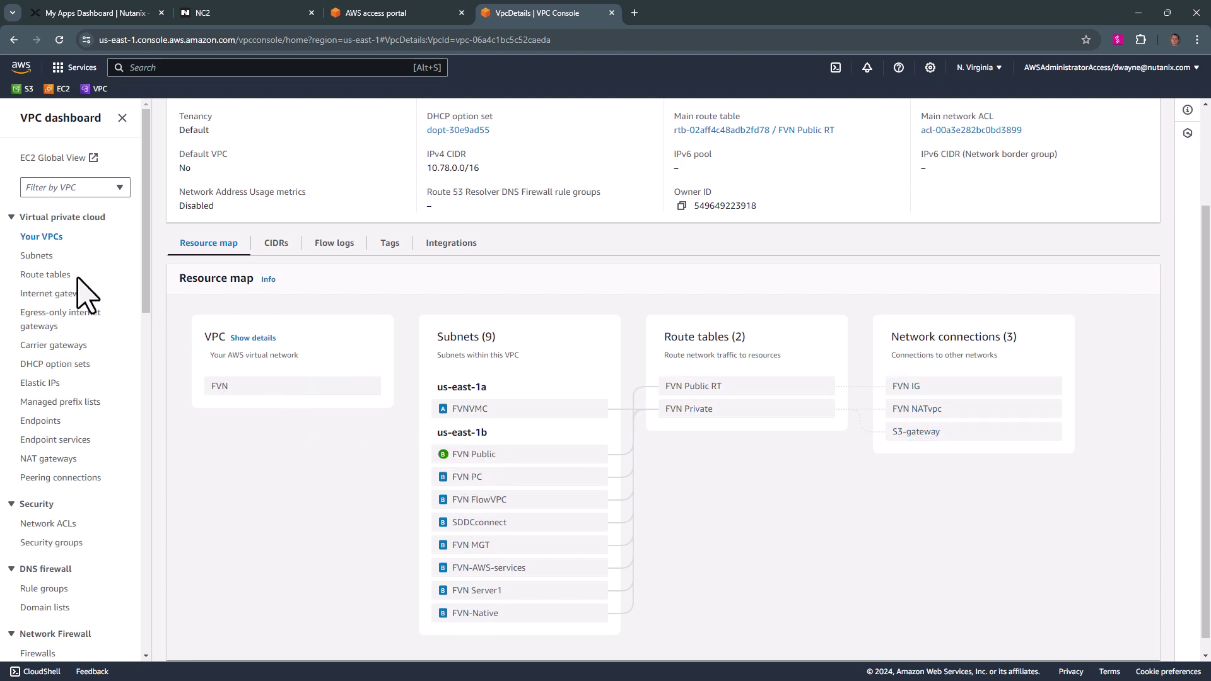
left_click(59, 276)
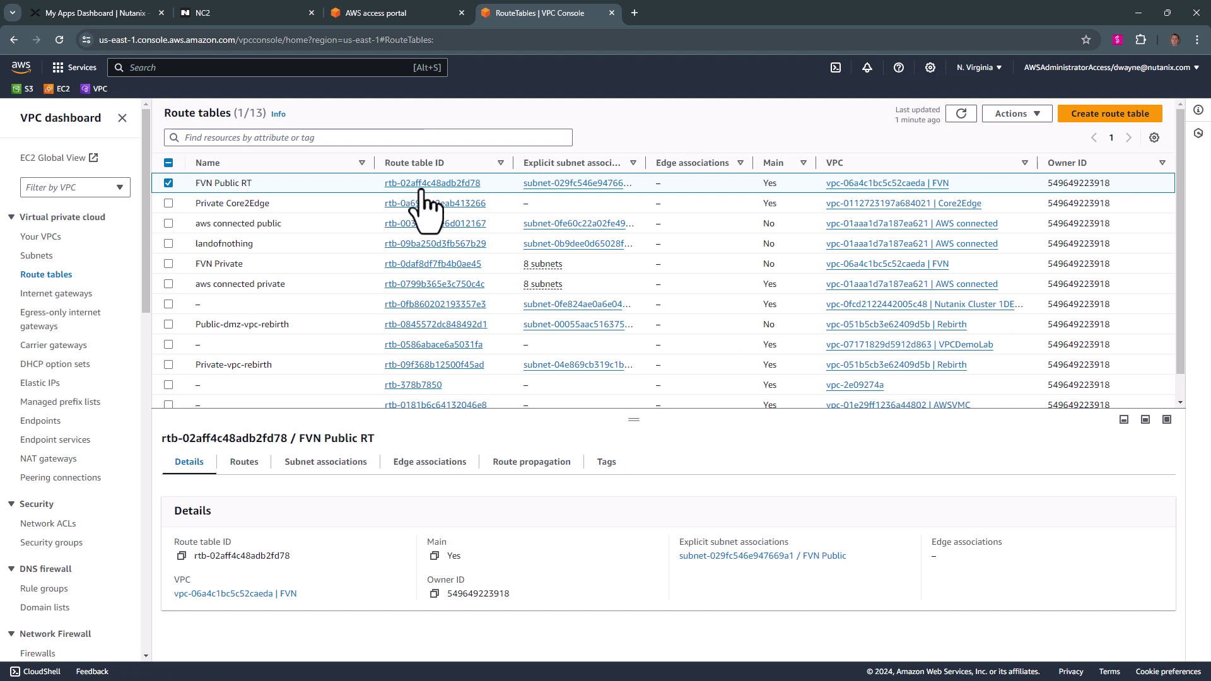
left_click(244, 463)
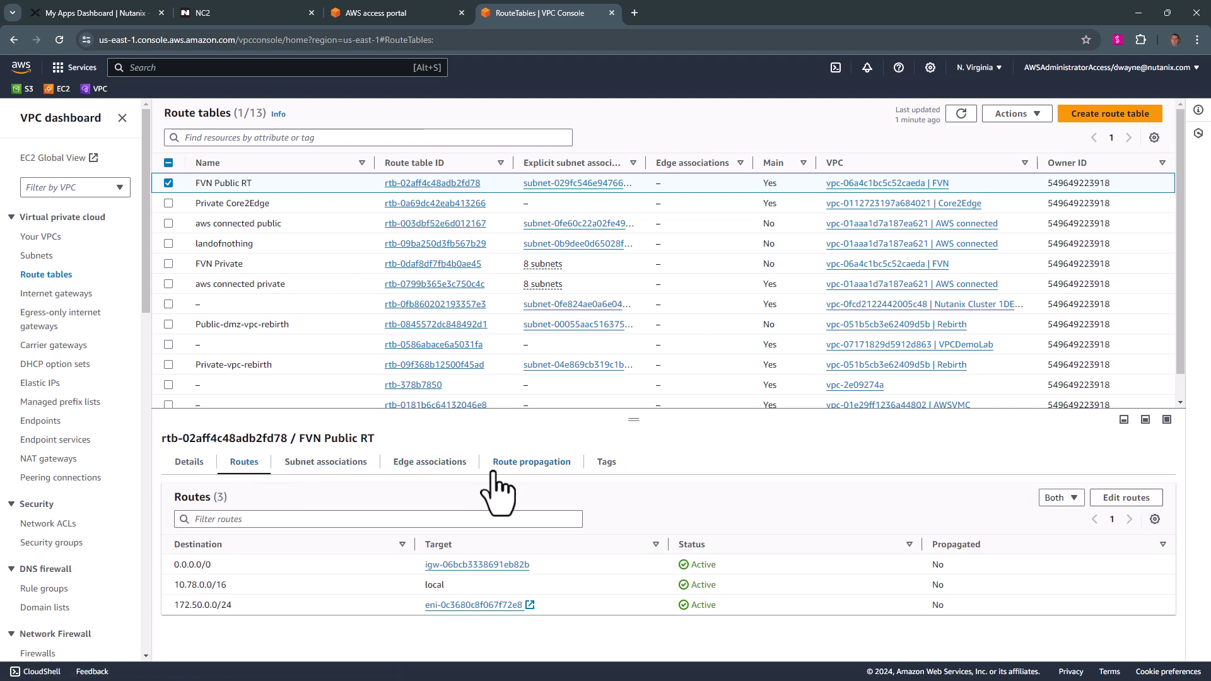
left_click_drag(550, 610, 416, 656)
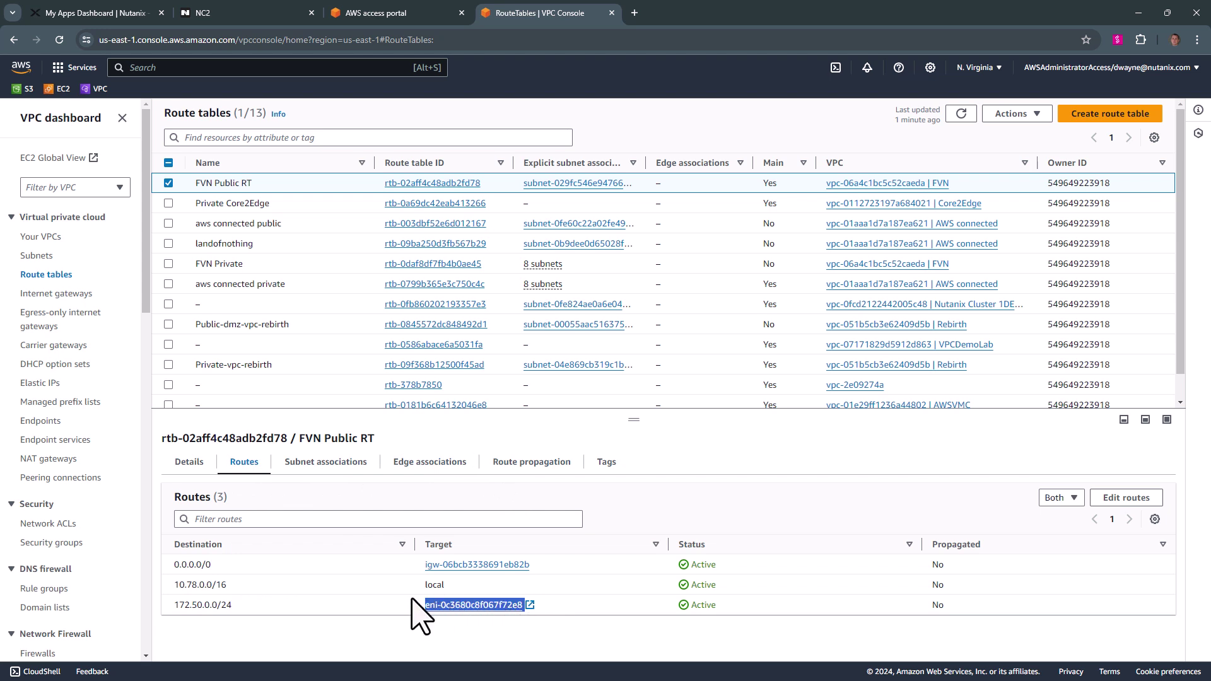
left_click(253, 611)
left_click_drag(245, 606, 168, 605)
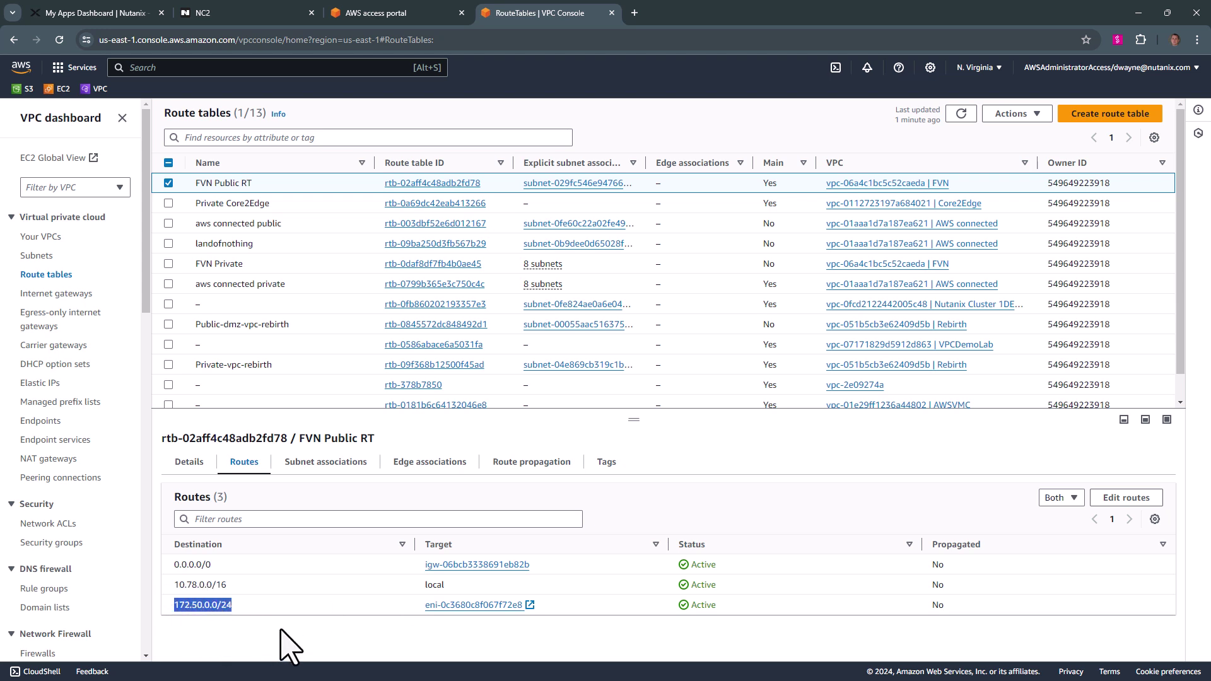
left_click(272, 610)
left_click_drag(245, 607, 172, 606)
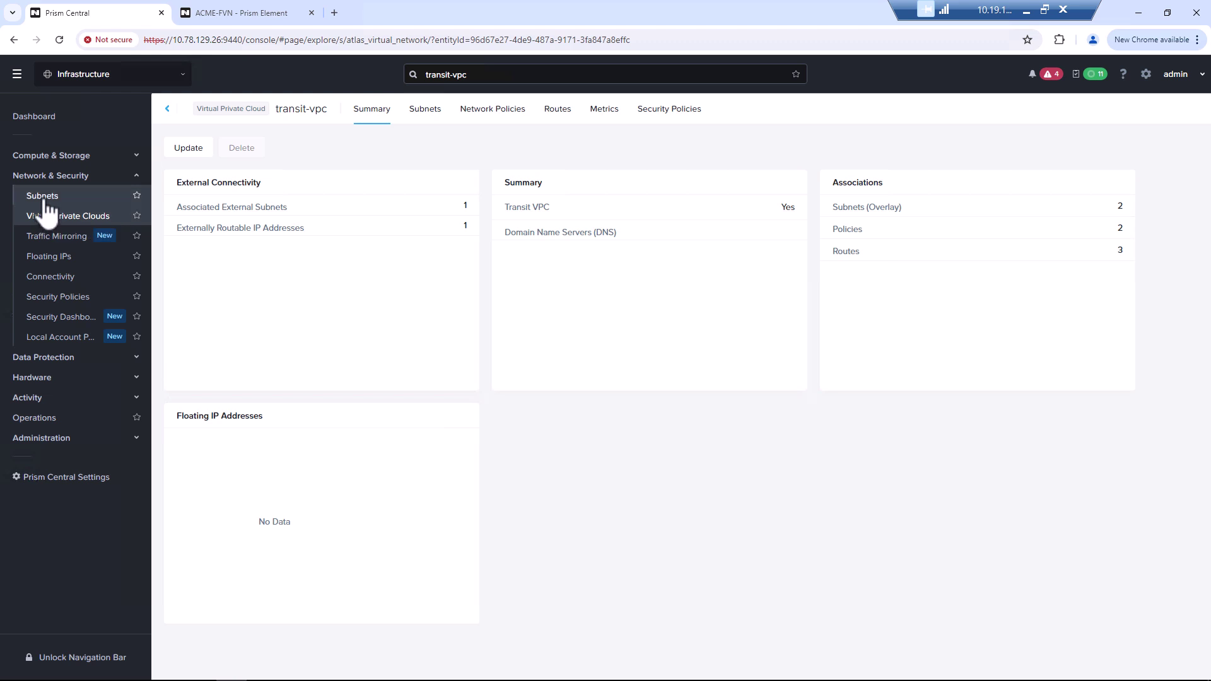
- Add 172.50.0.0/24 as an externally routable IP prefix on the acme-servers VPC and save
left_click(68, 217)
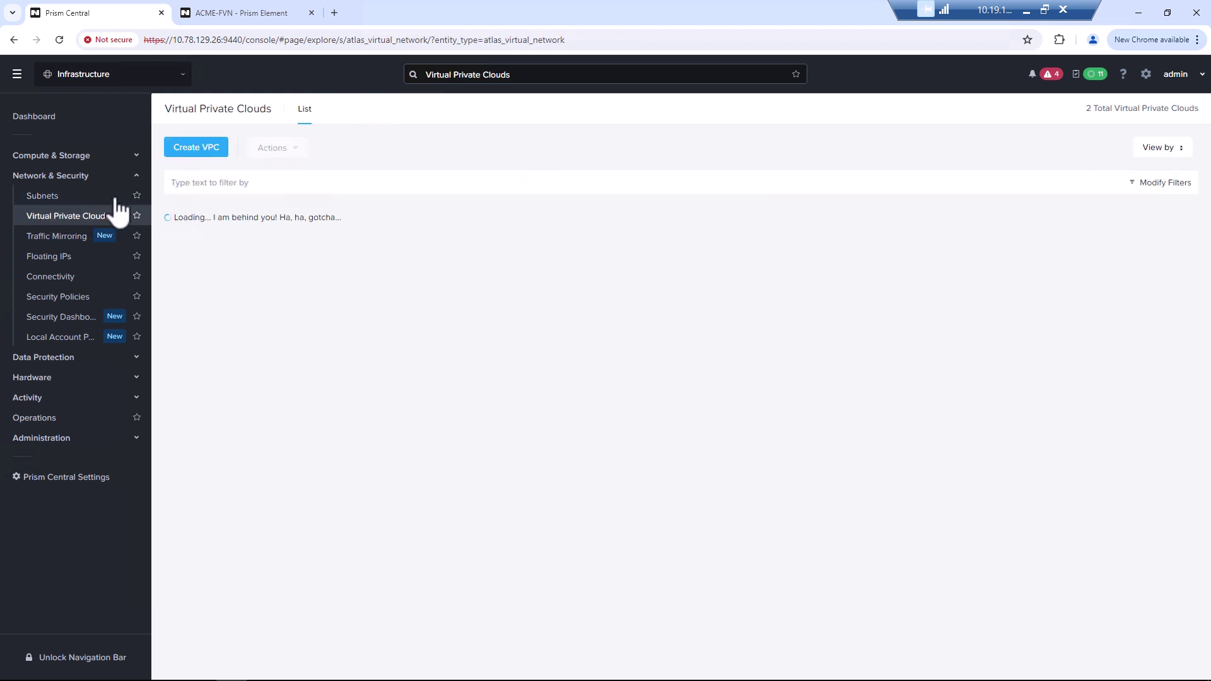
left_click(226, 282)
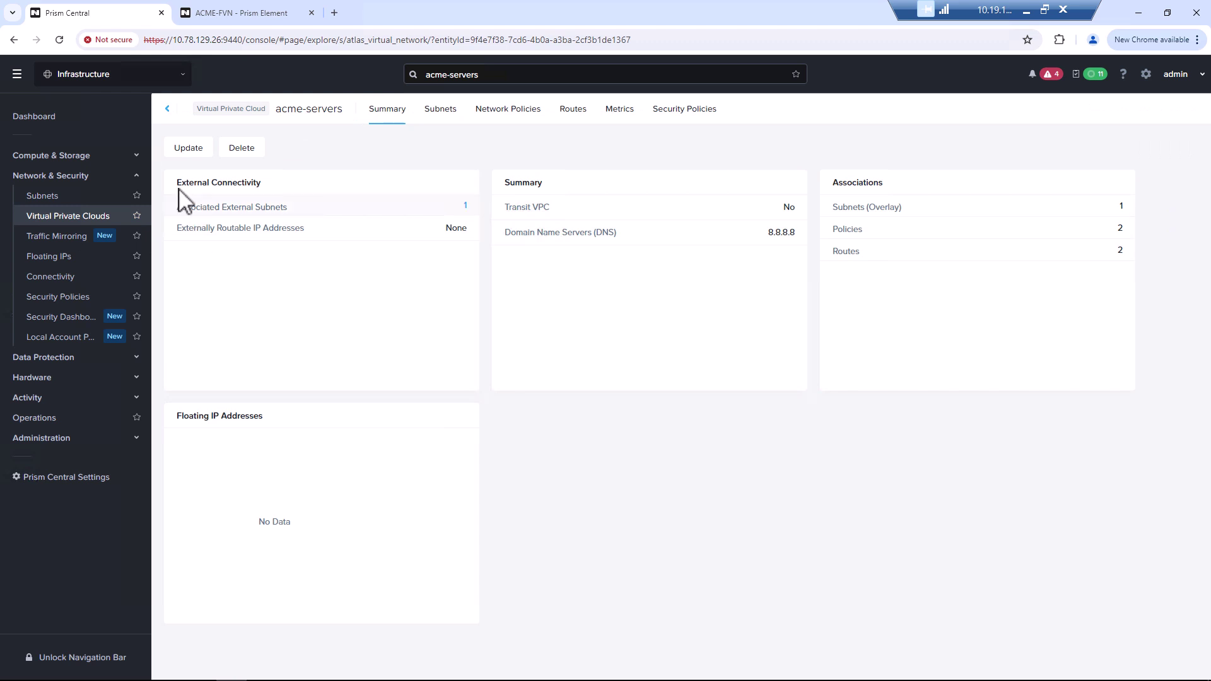
left_click(179, 147)
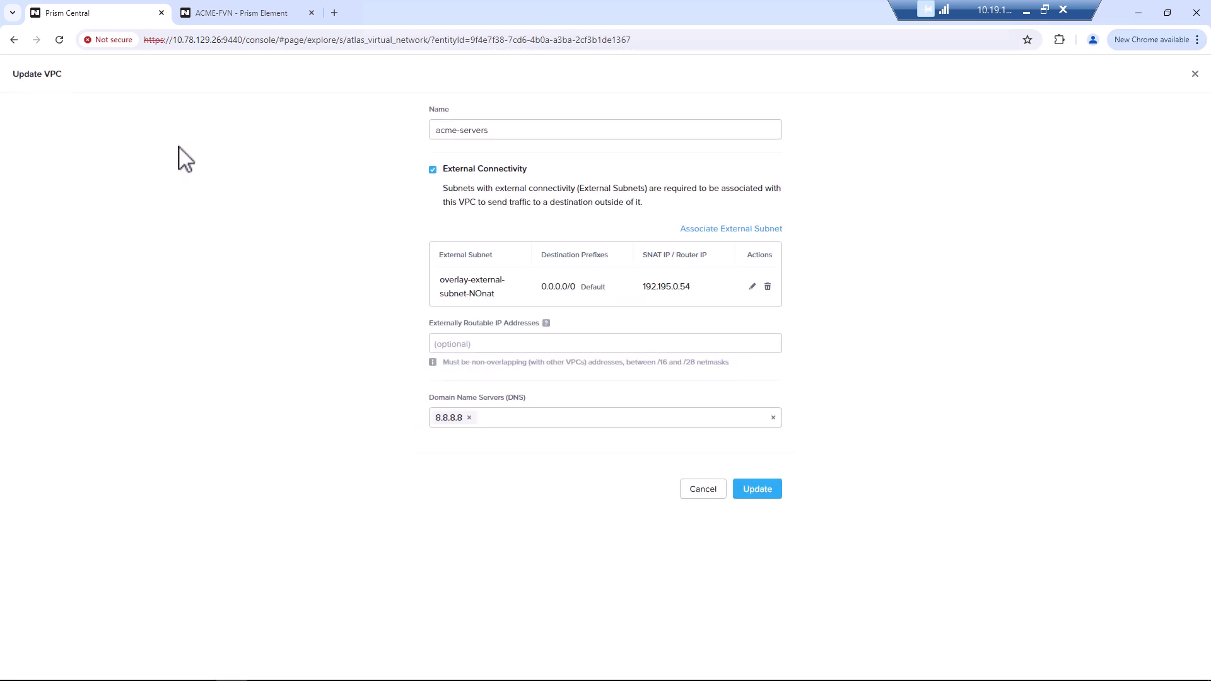
left_click(474, 343)
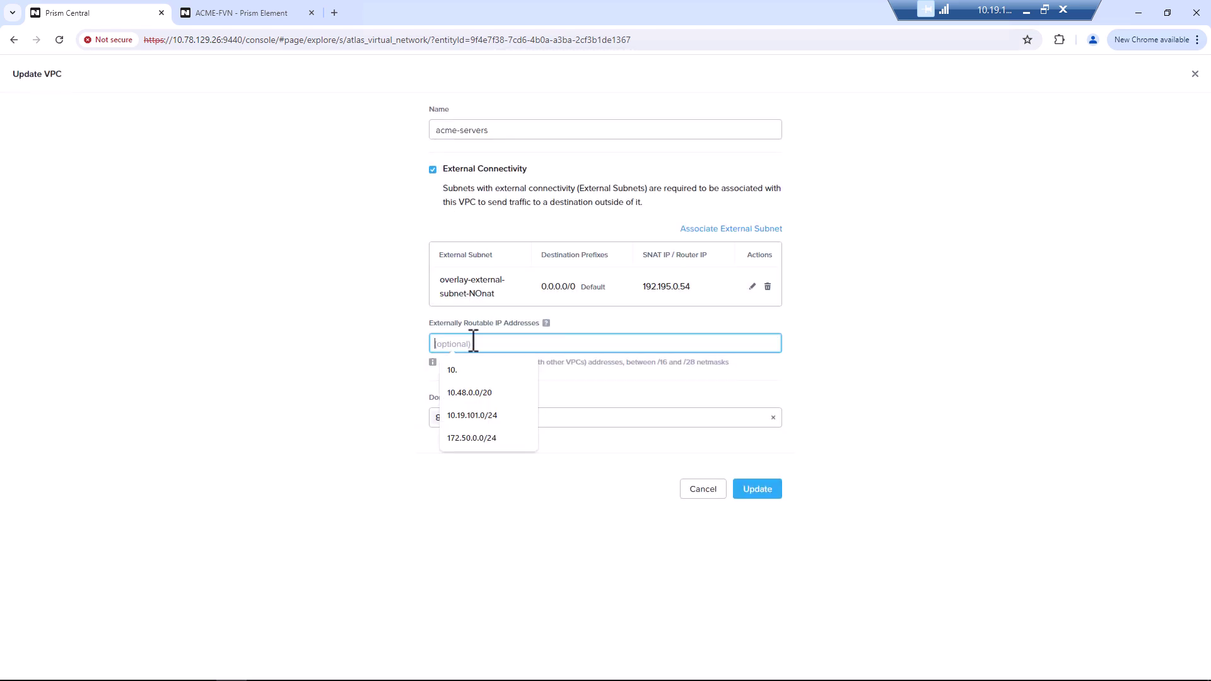
left_click(475, 440)
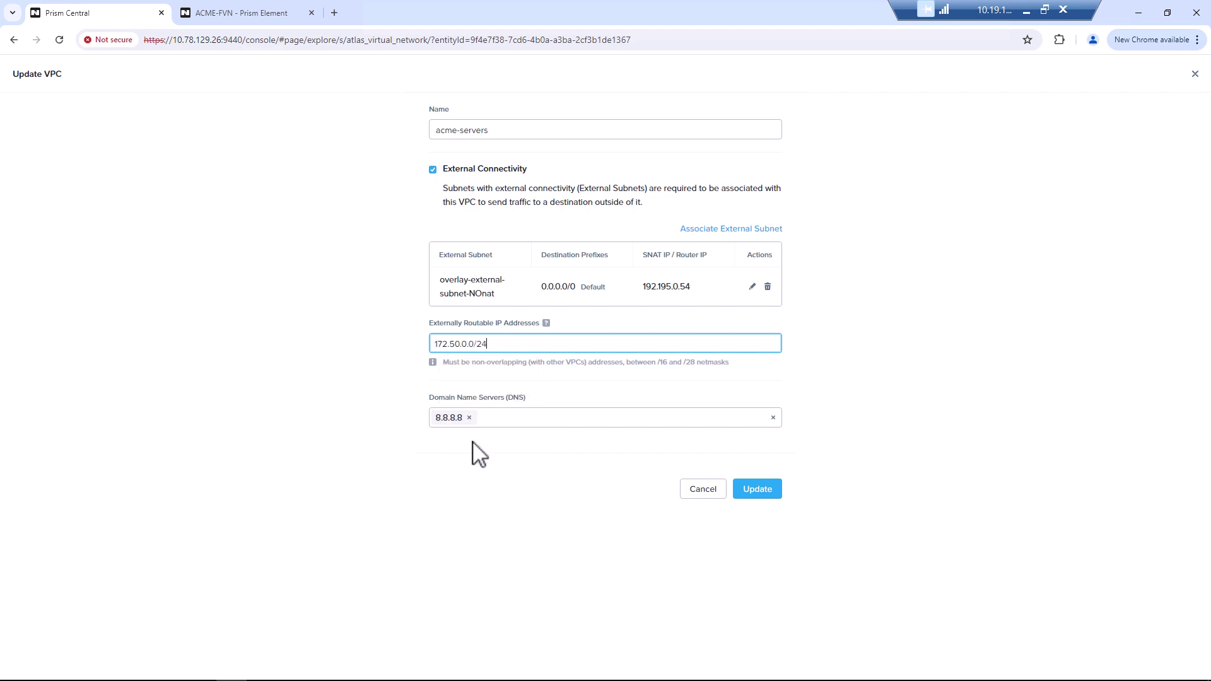
left_click(759, 490)
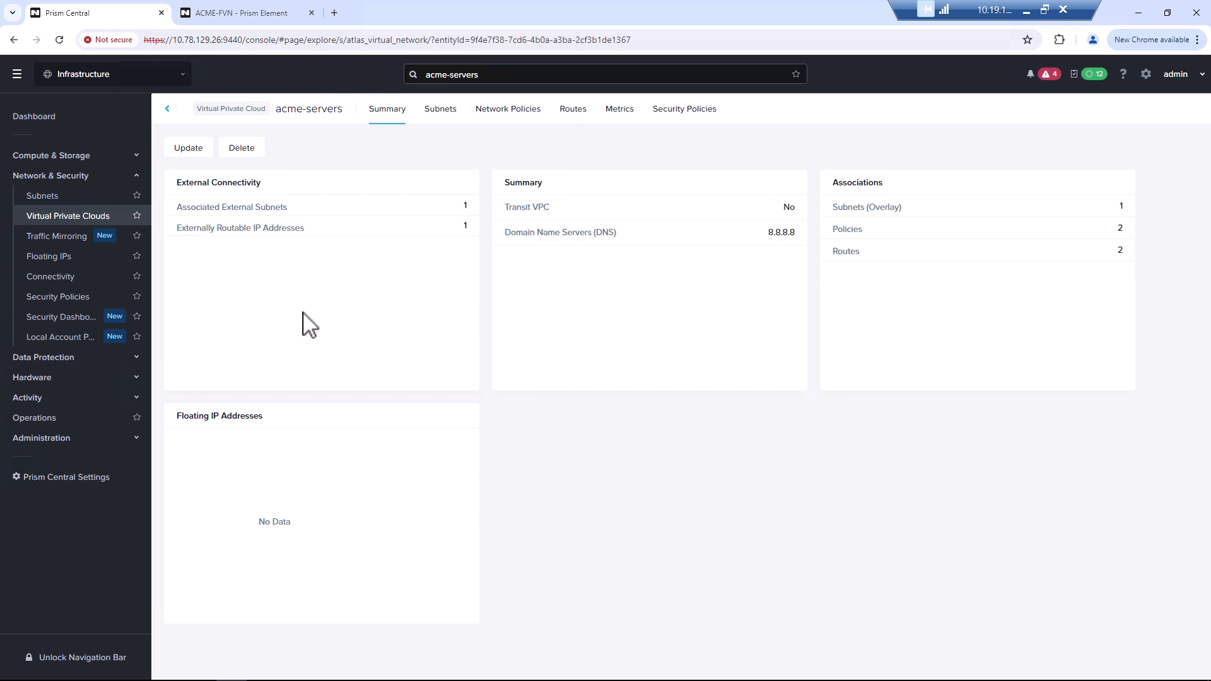
- Open transit-vpc and view its p2p-external-subnet No-NAT gateway details
left_click(67, 217)
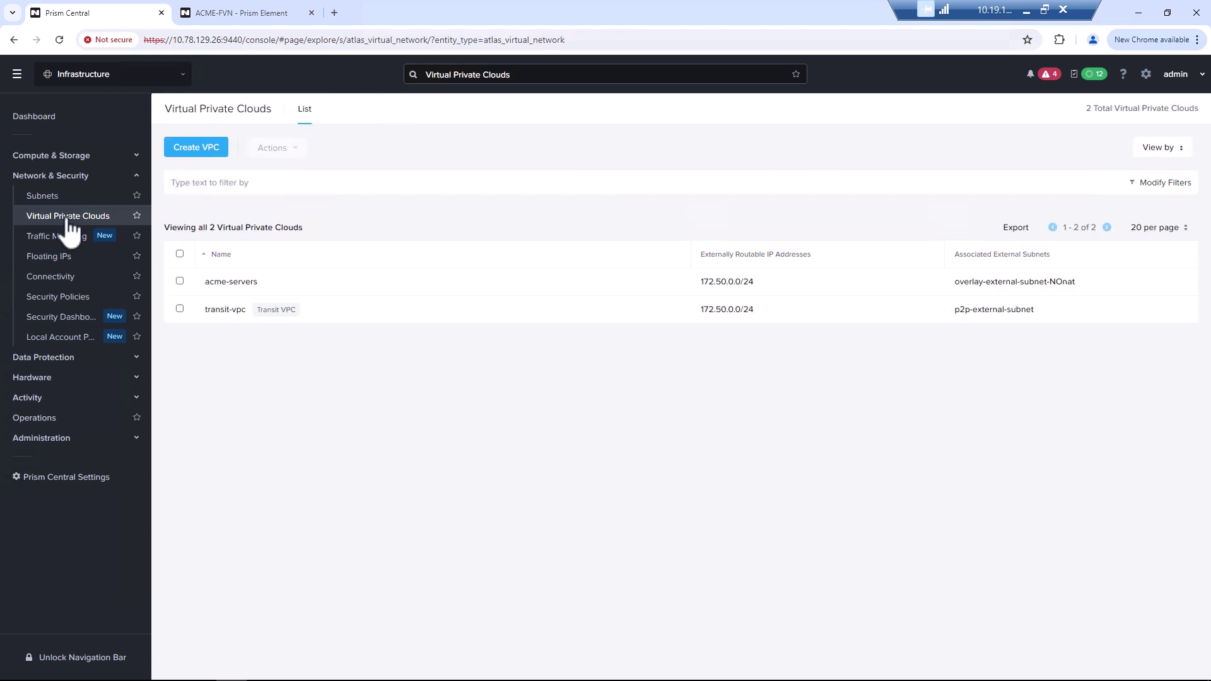
left_click(228, 309)
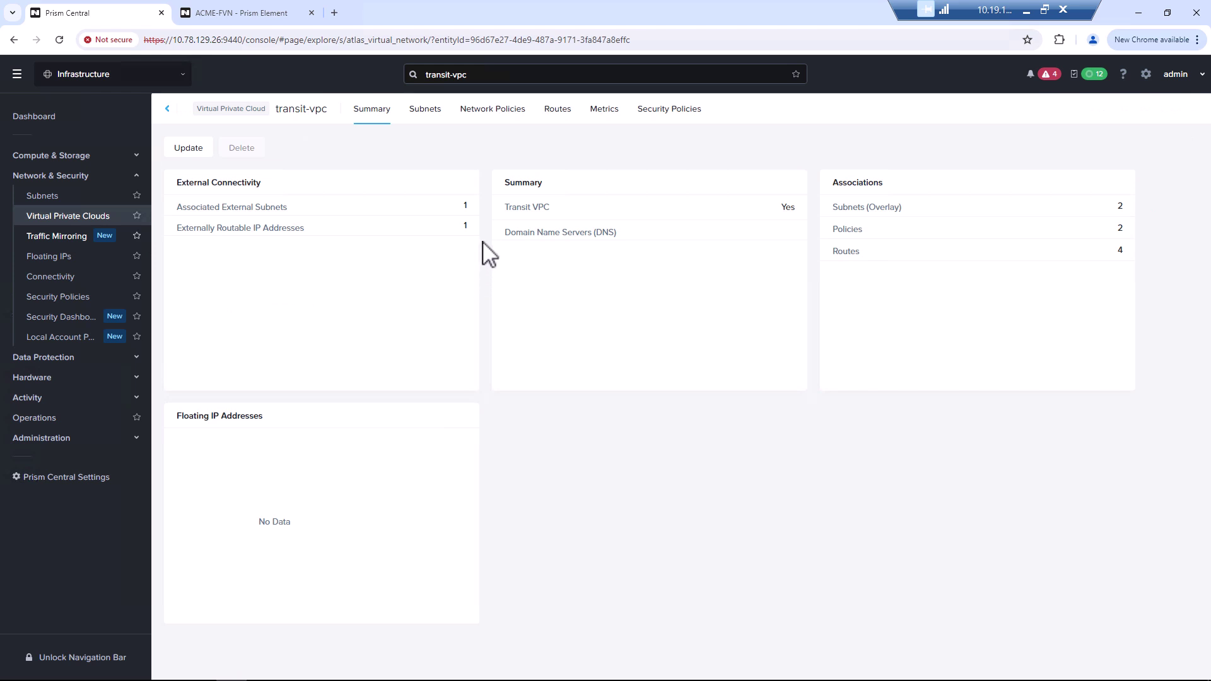
left_click(466, 208)
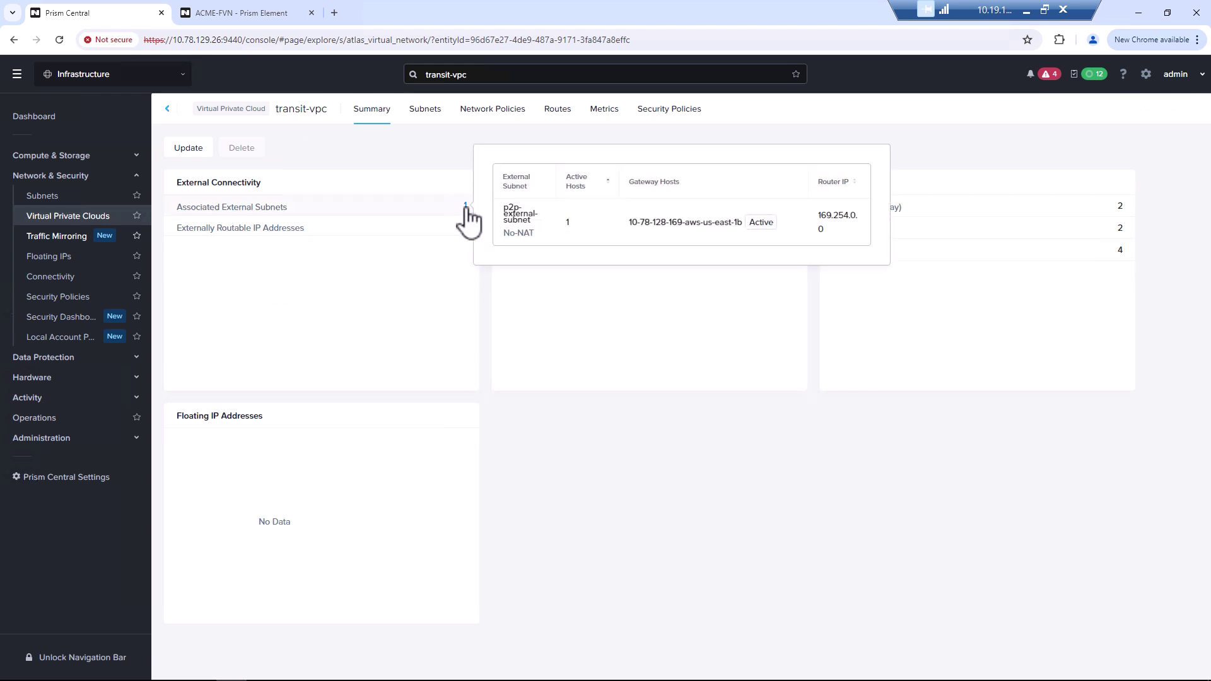